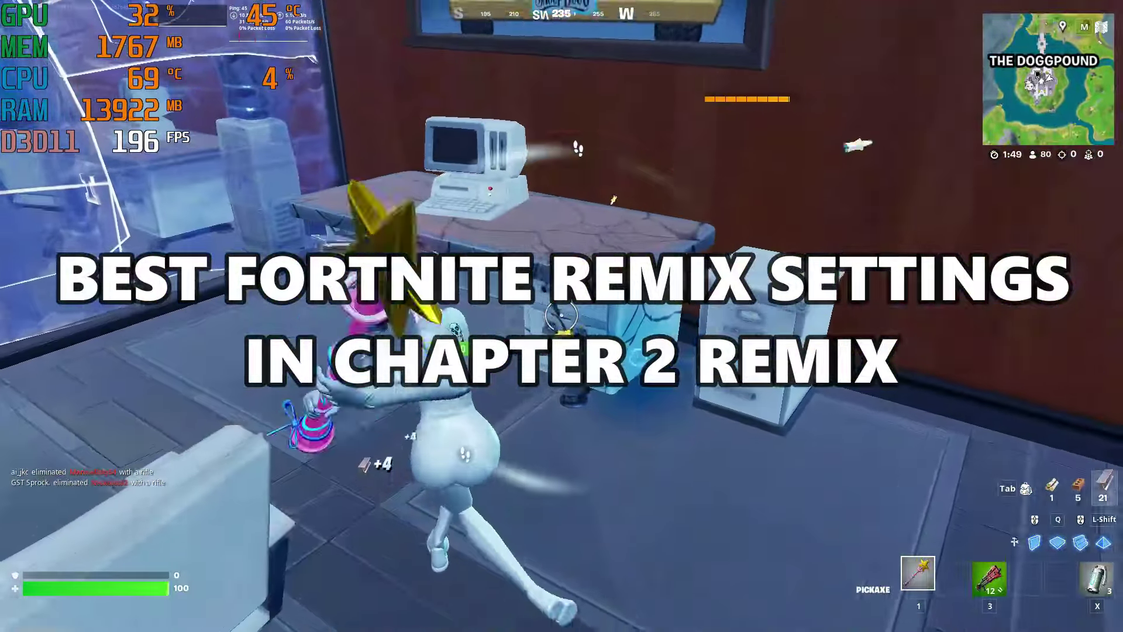
left_click(562, 316)
left_click(562, 316)
left_click(562, 316)
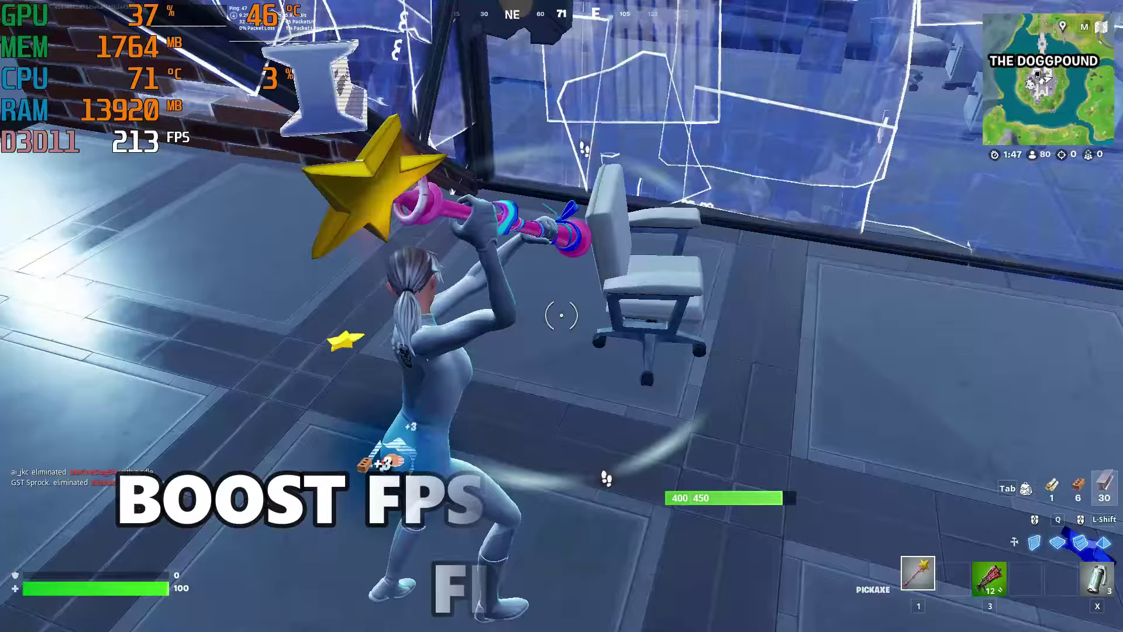
left_click(561, 316)
key("3")
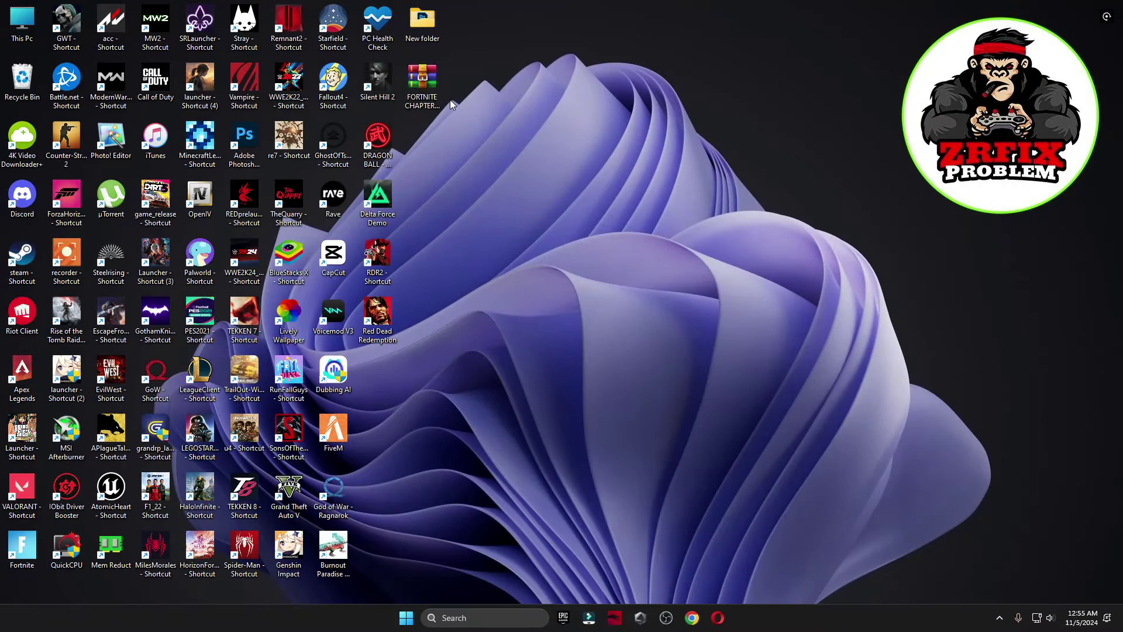
Extract the FORTNITE CHAPTER 2 FPS BOOST PACK BY ZRFIX archive onto the desktop and open the extracted folder.
left_click_drag(436, 100, 619, 234)
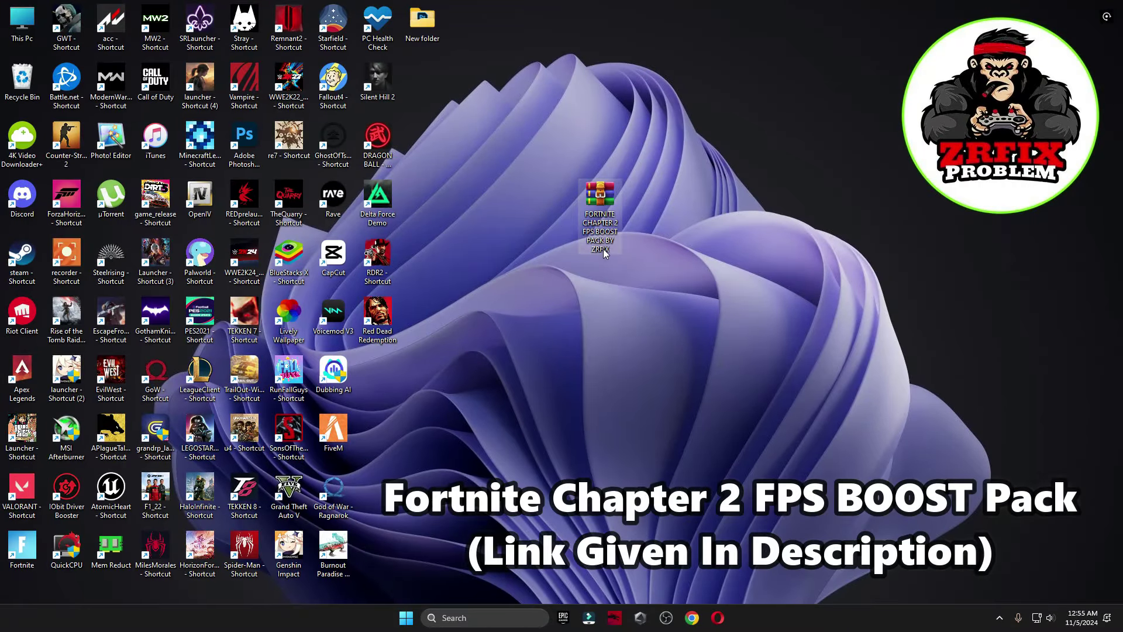
right_click(592, 199)
mouse_move(645, 408)
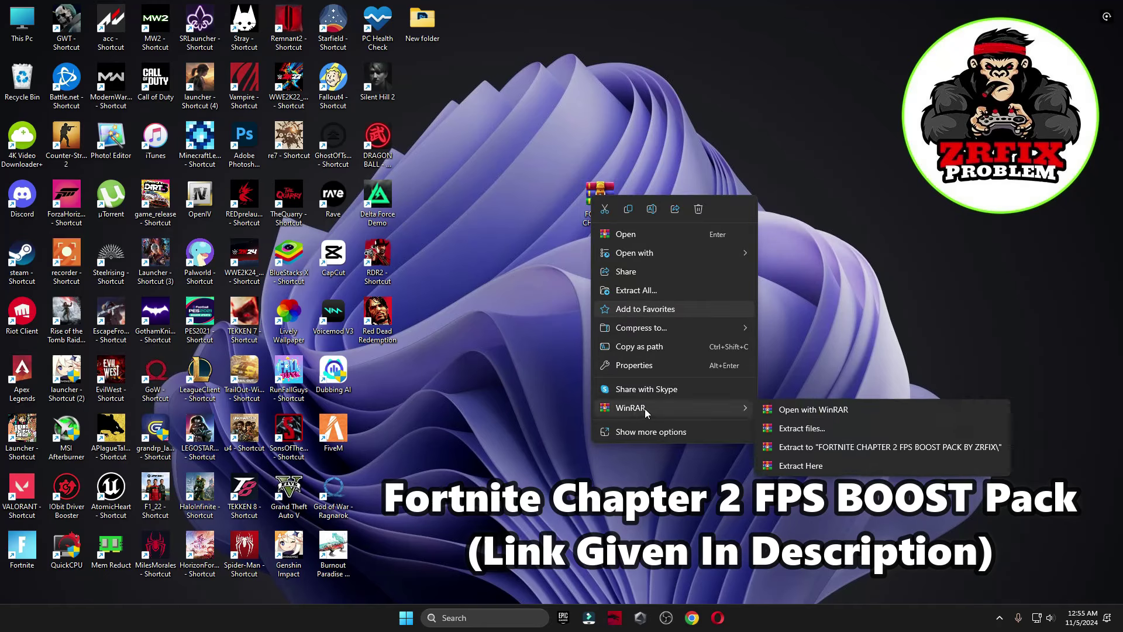
left_click(816, 468)
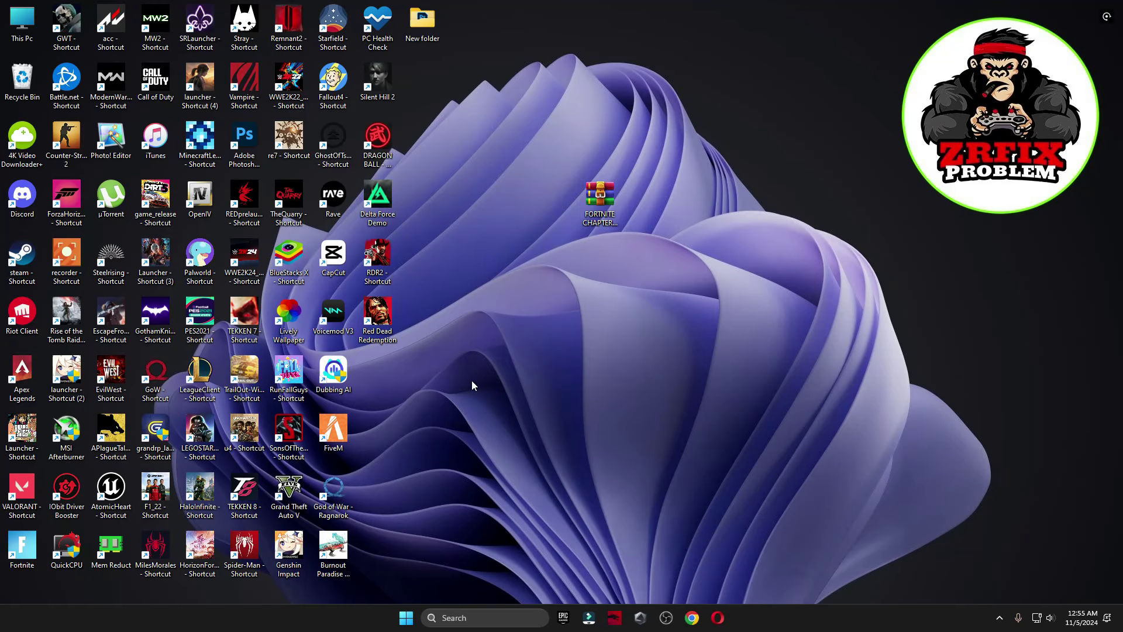
left_click_drag(383, 372, 539, 229)
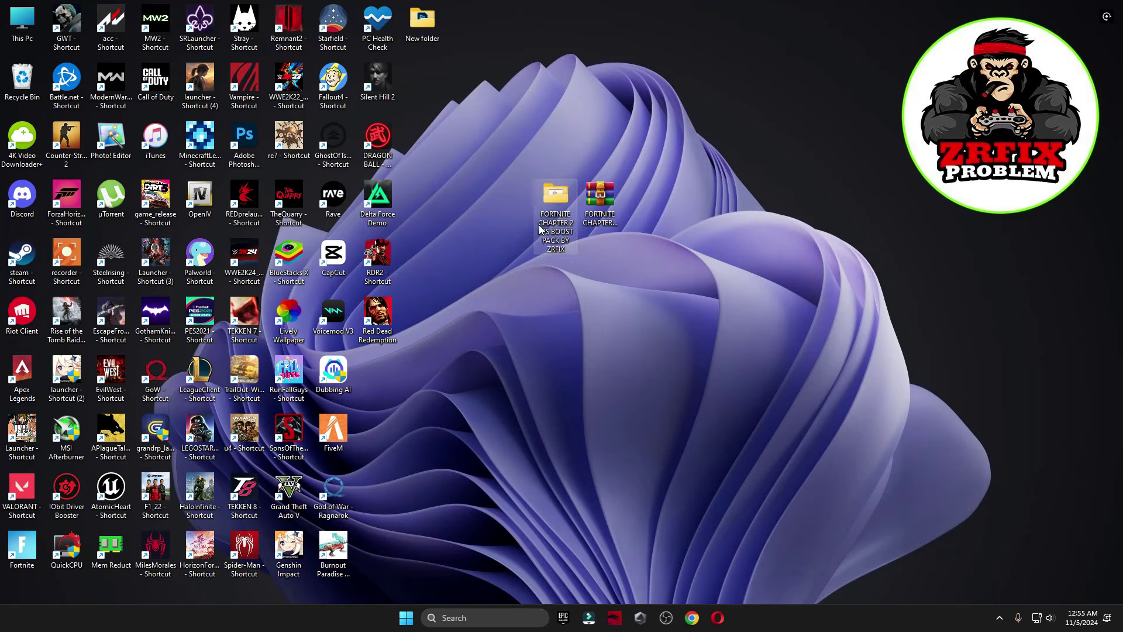
double_click(573, 243)
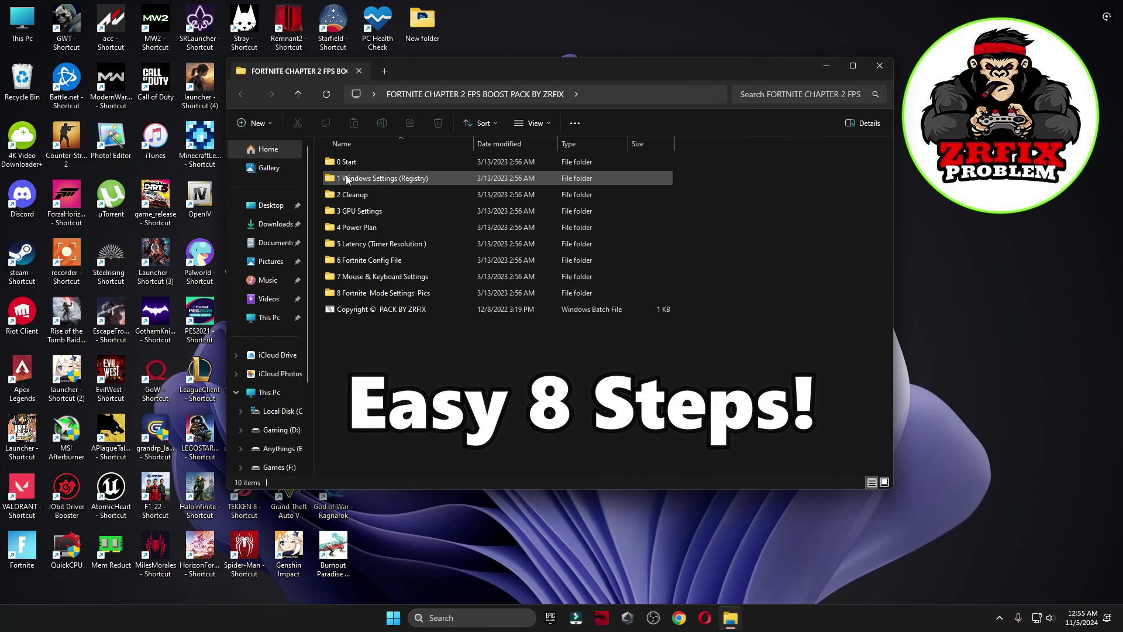
Launch Create A Restore Point from the 0 Start folder and configure Local Disk (C:) with system protection turned on.
double_click(376, 160)
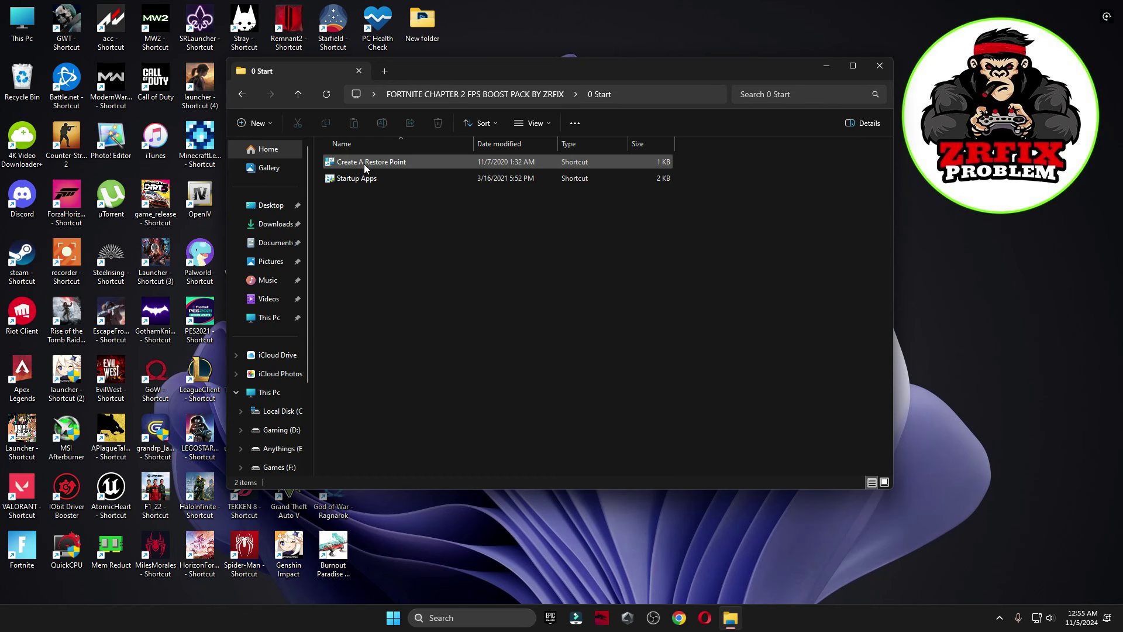
double_click(364, 164)
left_click(879, 65)
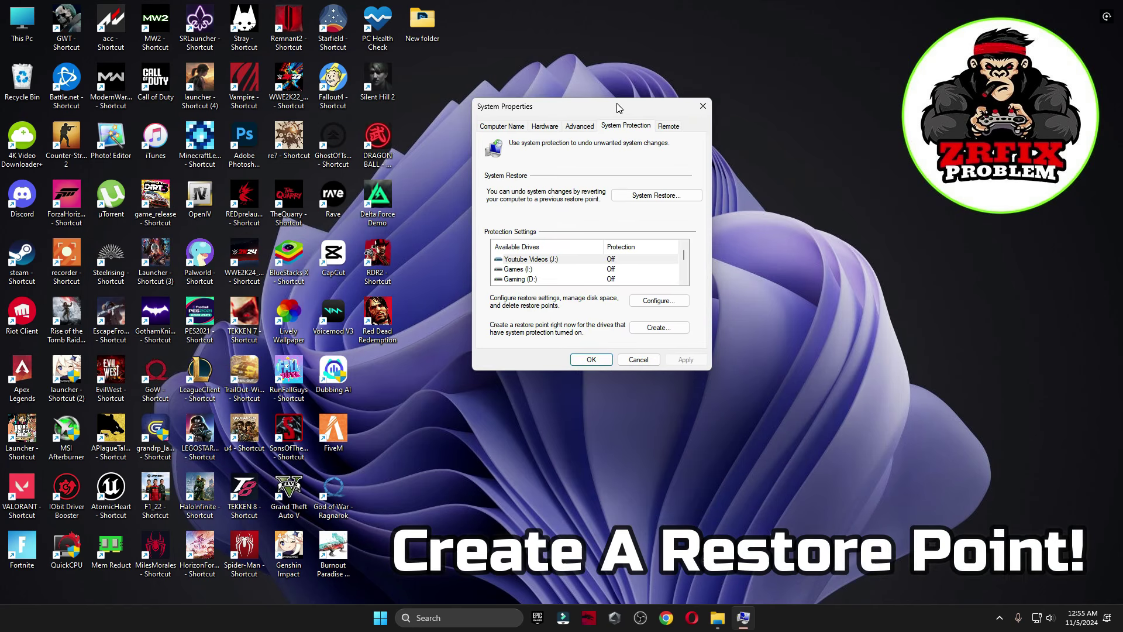
scroll(543, 258, "down", 1)
left_click(523, 270)
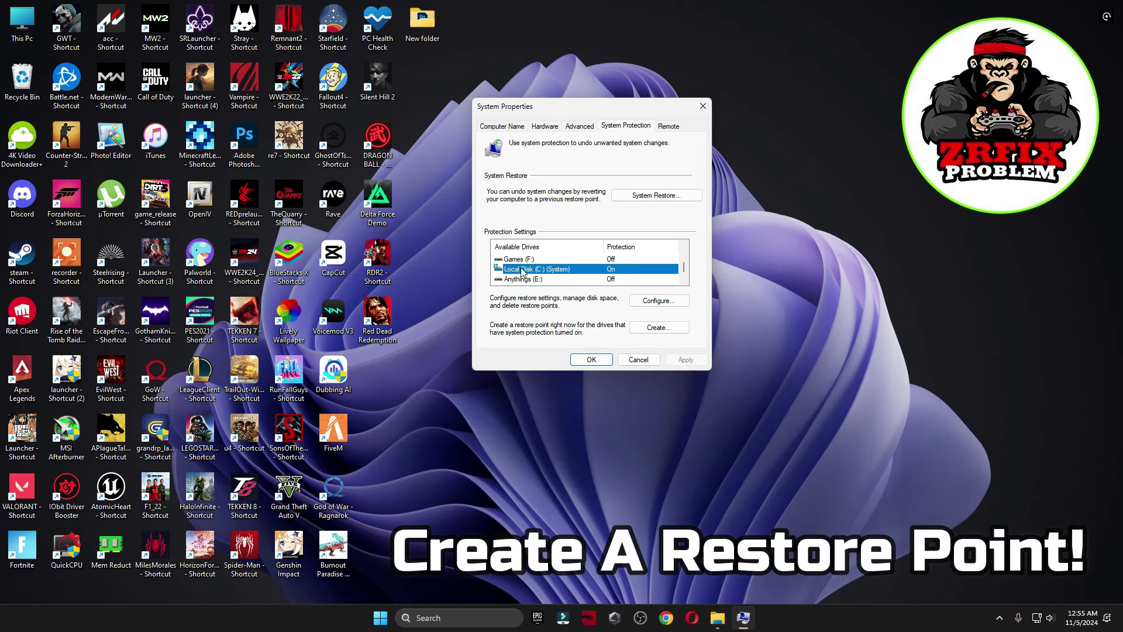
left_click(664, 300)
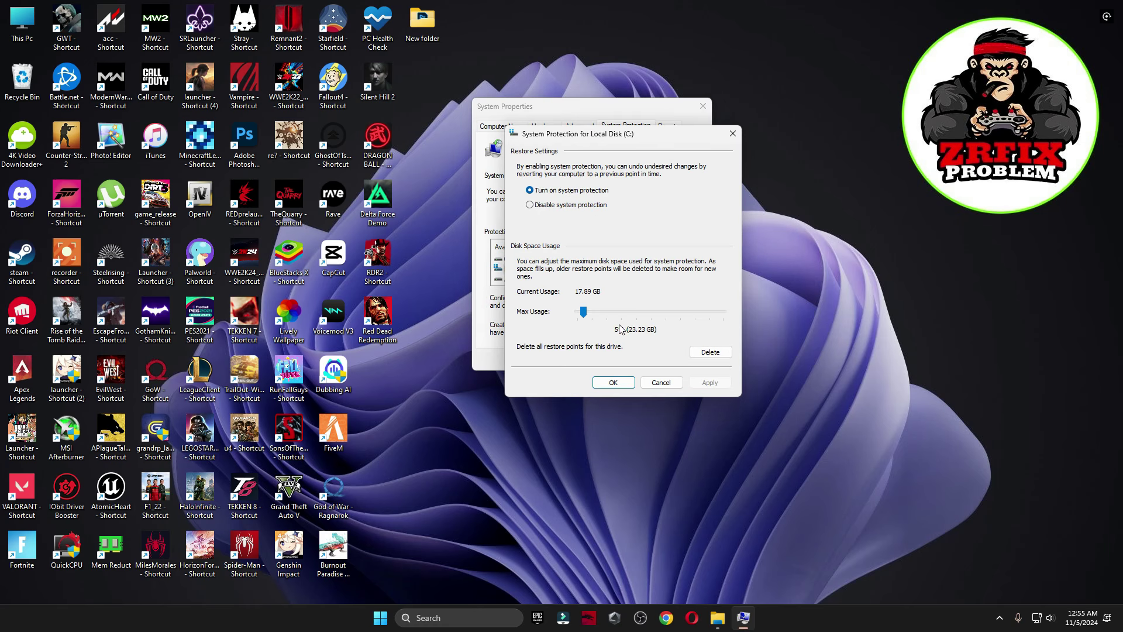
left_click(613, 382)
Create a system restore point named "backup" and close the system properties.
left_click(659, 327)
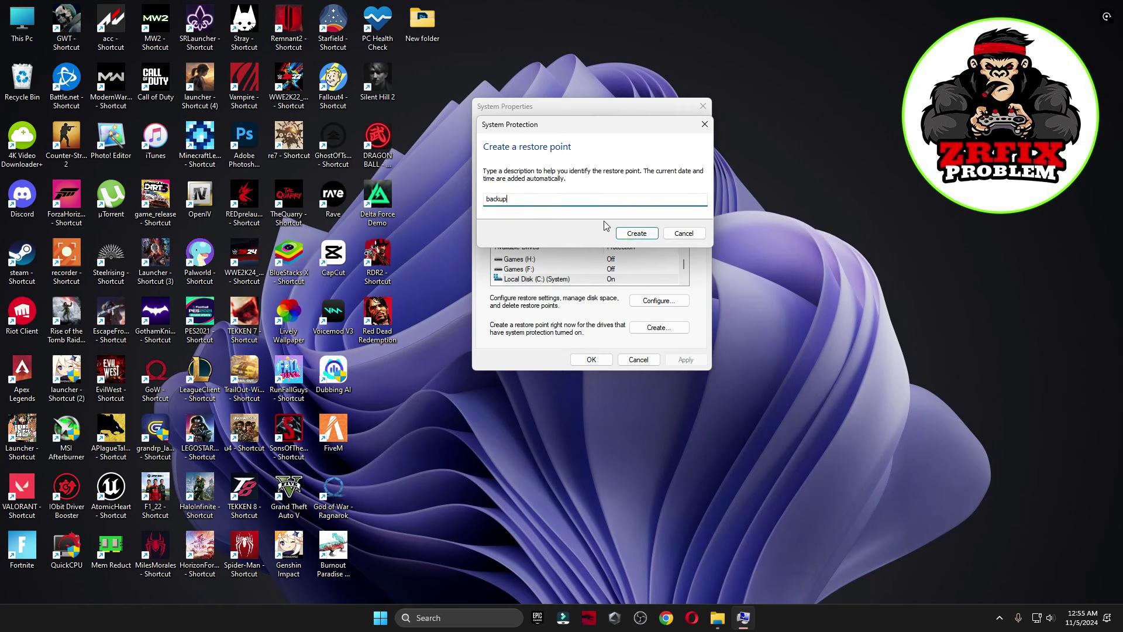
left_click(636, 233)
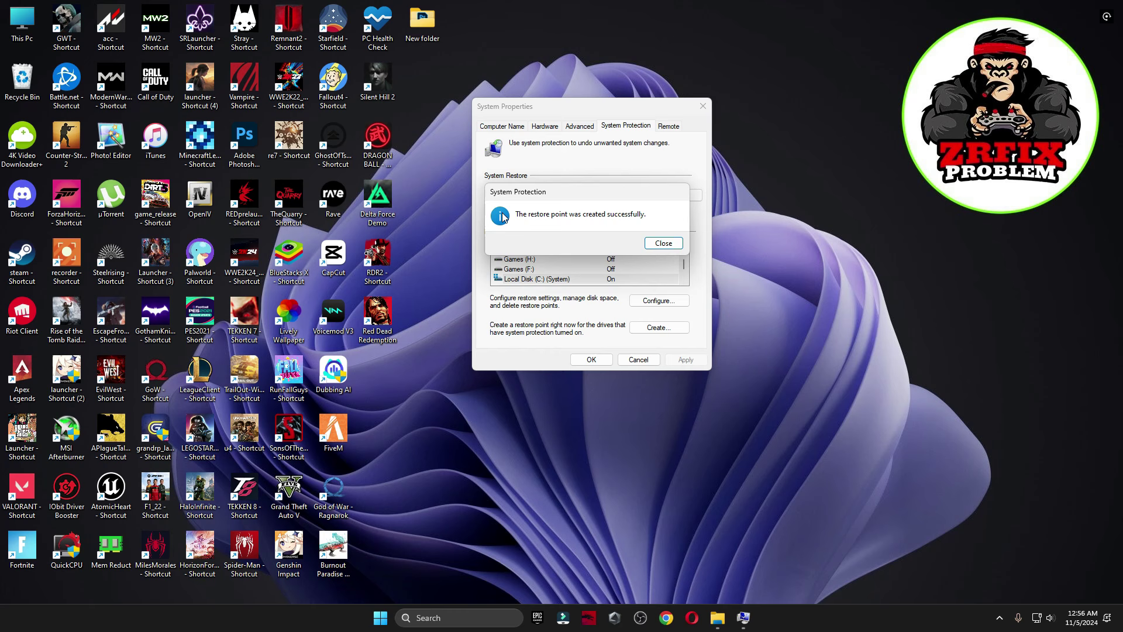
left_click(663, 243)
left_click(592, 359)
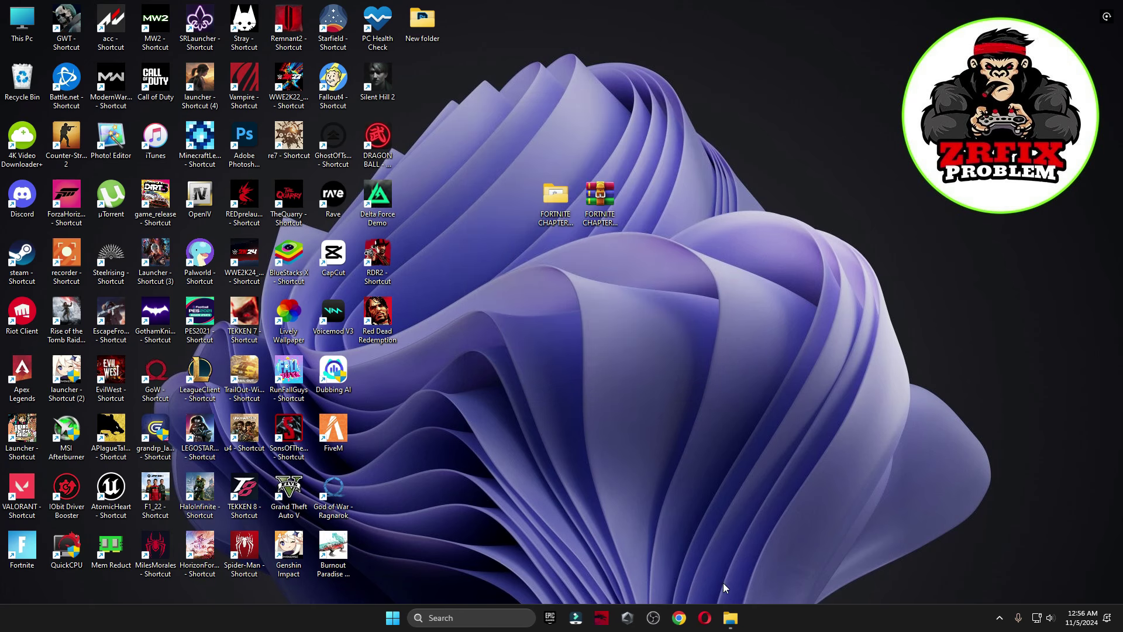
Launch Startup Apps from the 0 Start folder and examine which applications are enabled or disabled at startup.
left_click(730, 618)
double_click(385, 180)
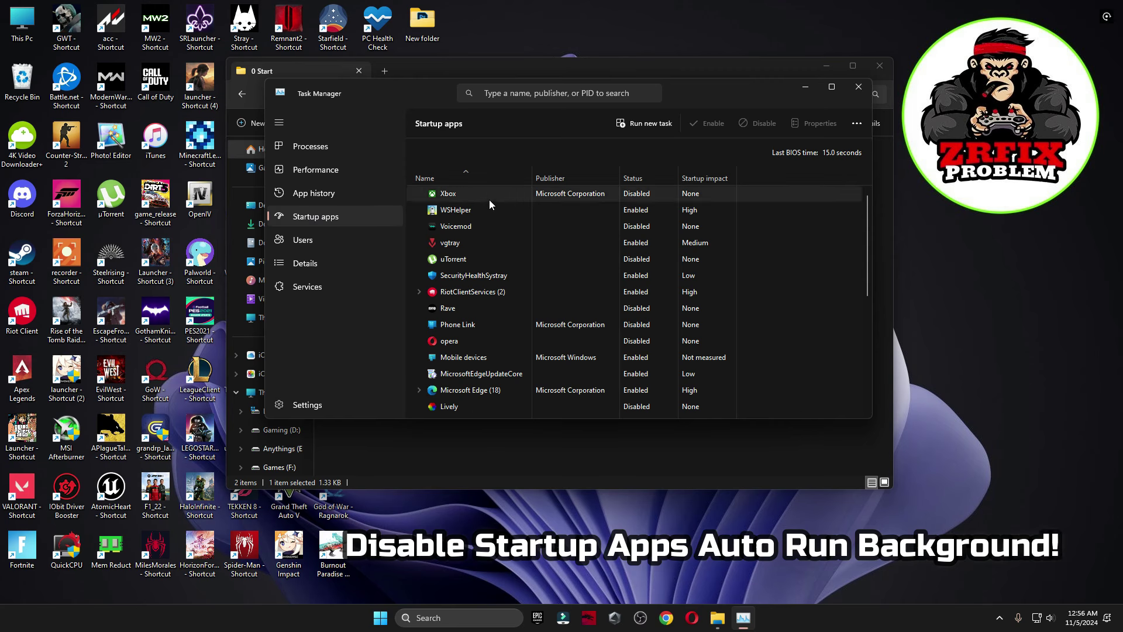
scroll(485, 246, "down", 5)
scroll(635, 335, "up", 5)
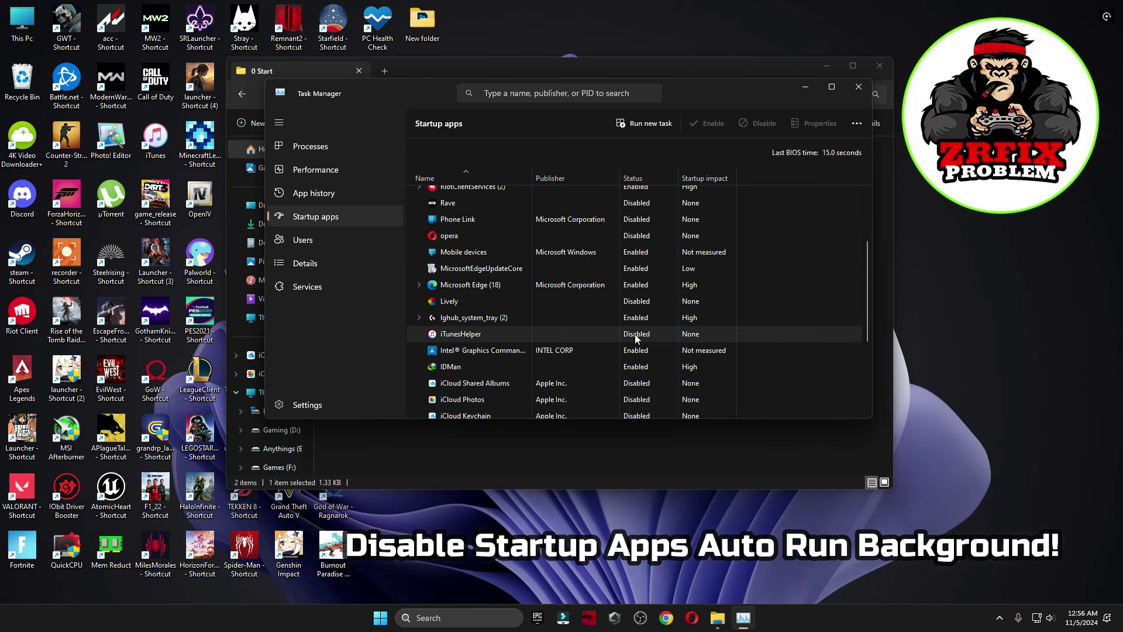
left_click(431, 263)
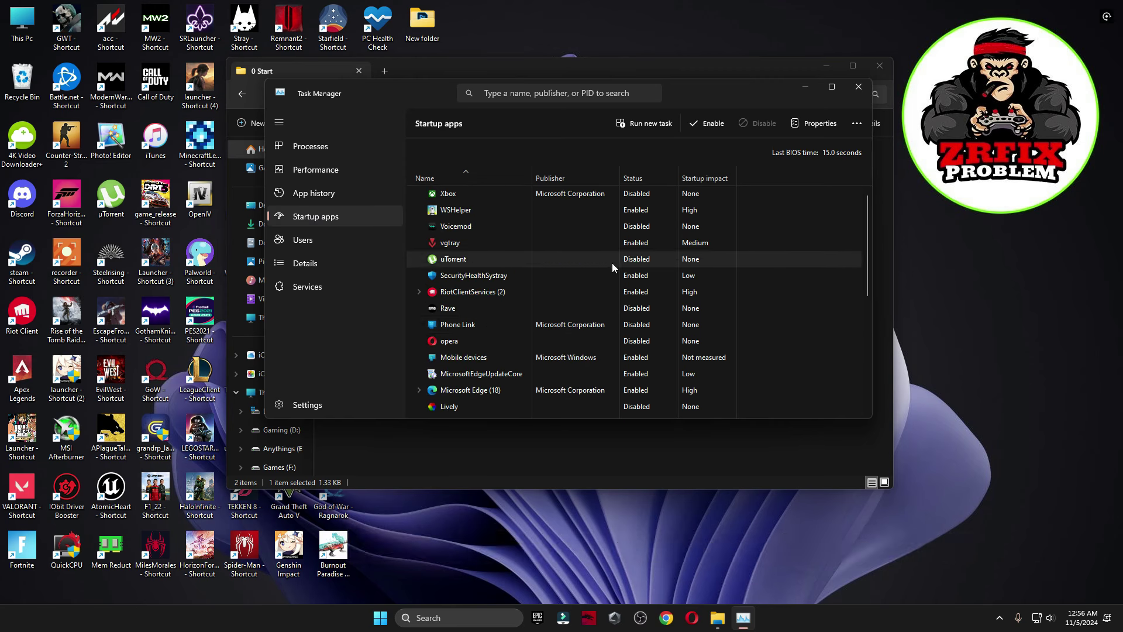
left_click(708, 123)
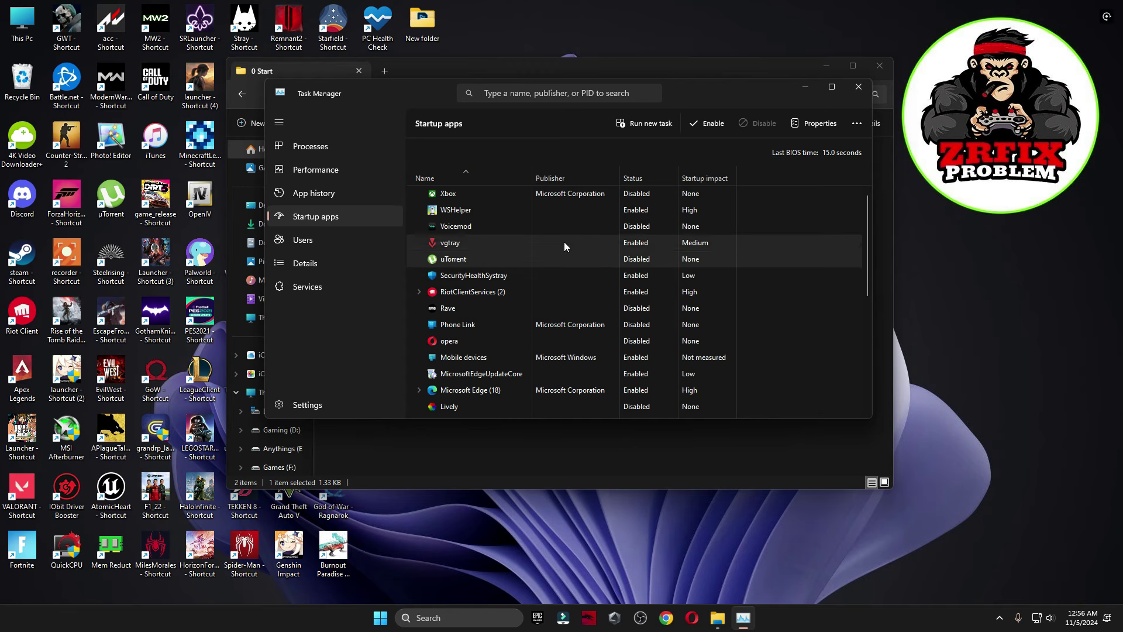
left_click(553, 226)
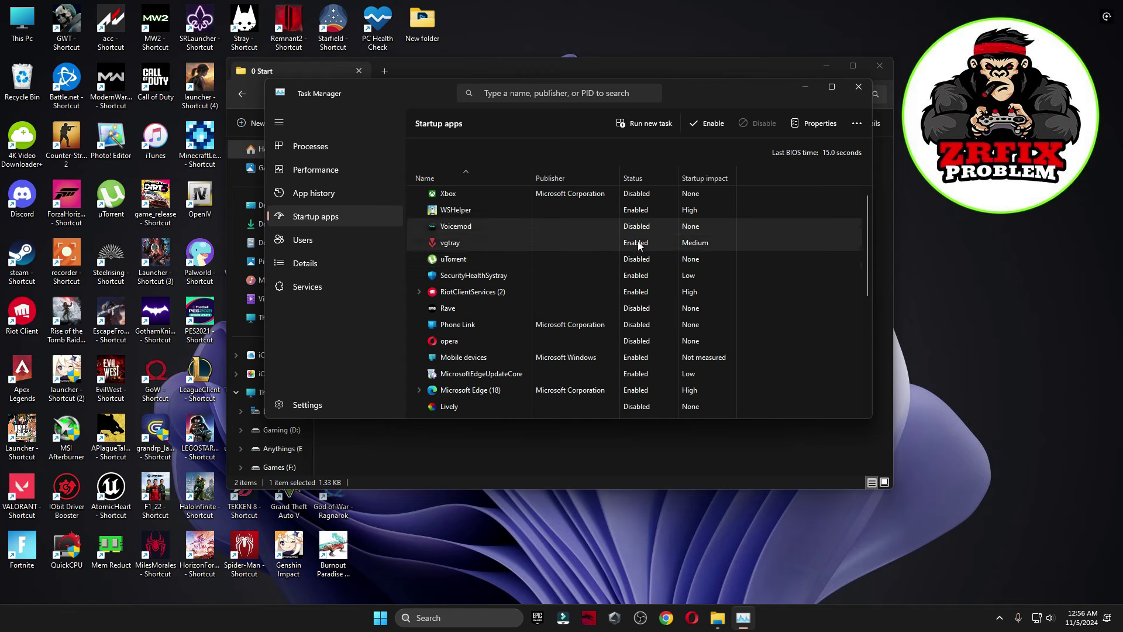
left_click(565, 314)
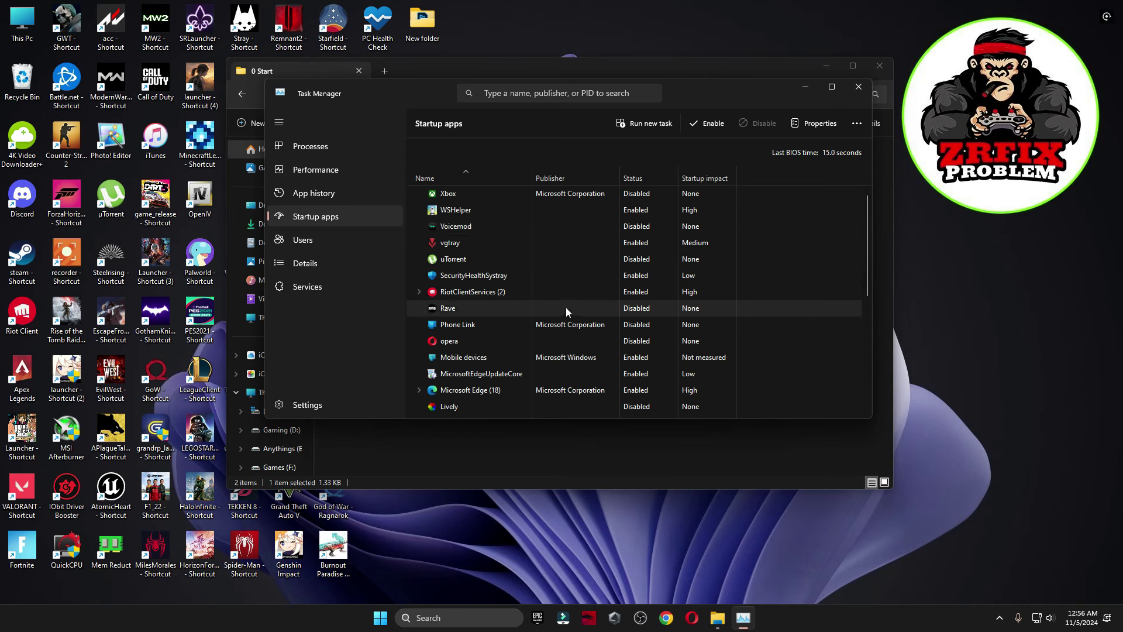
scroll(556, 319, "down", 1)
left_click(476, 387)
scroll(637, 351, "down", 4)
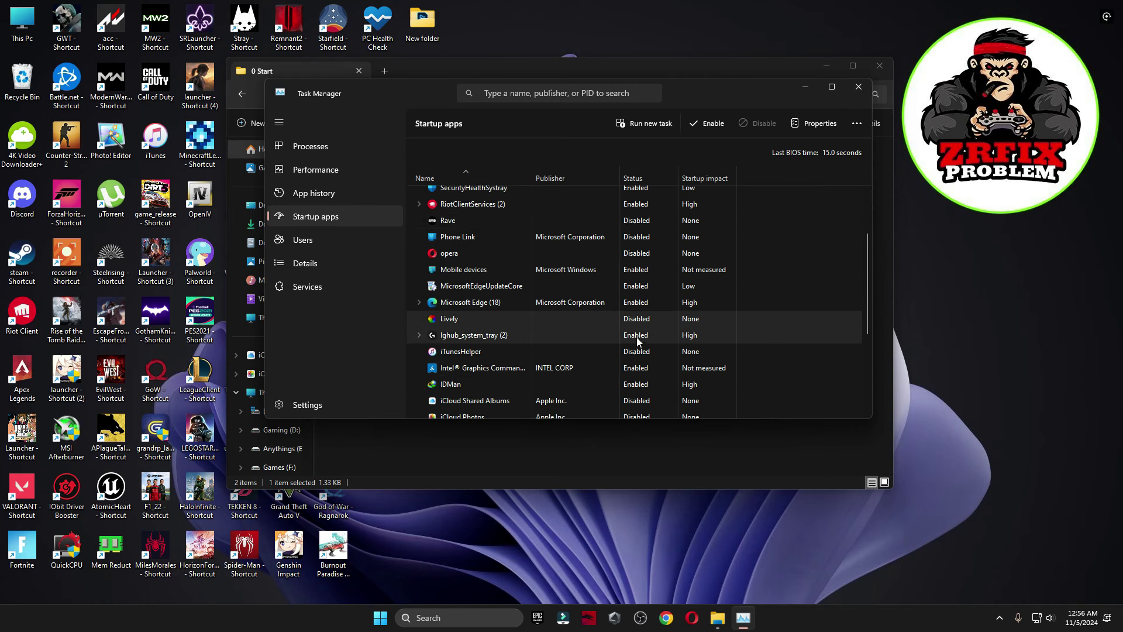
scroll(637, 339, "down", 4)
left_click(481, 332)
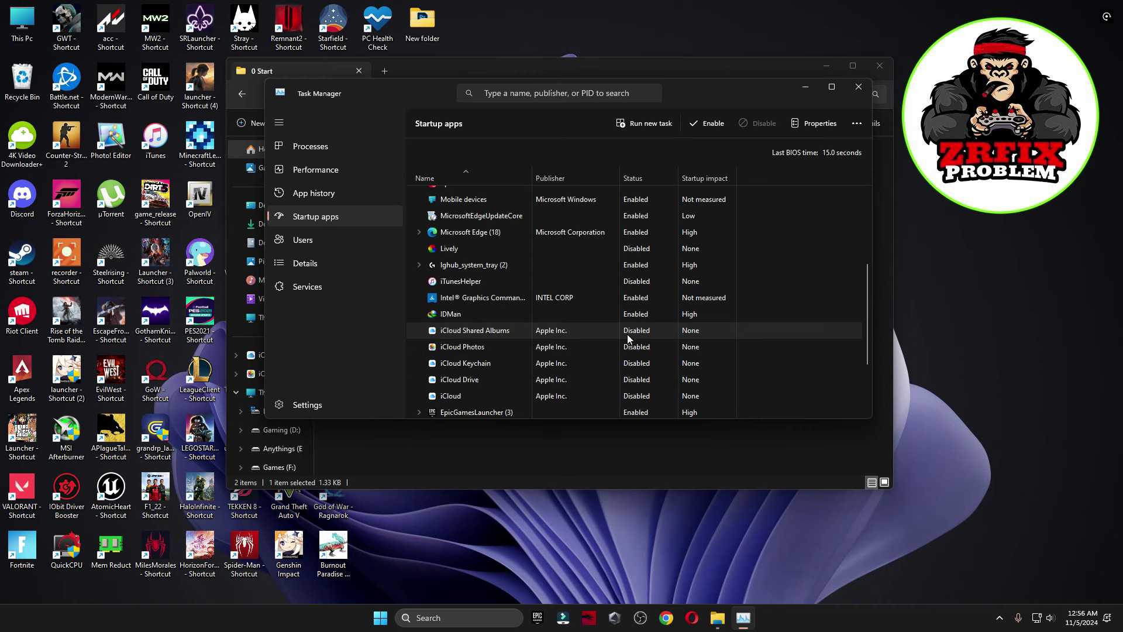
left_click(858, 87)
Open the pack's 1 Windows Settings (Registry) folder and look through the Windows System settings page.
key("alt+Left")
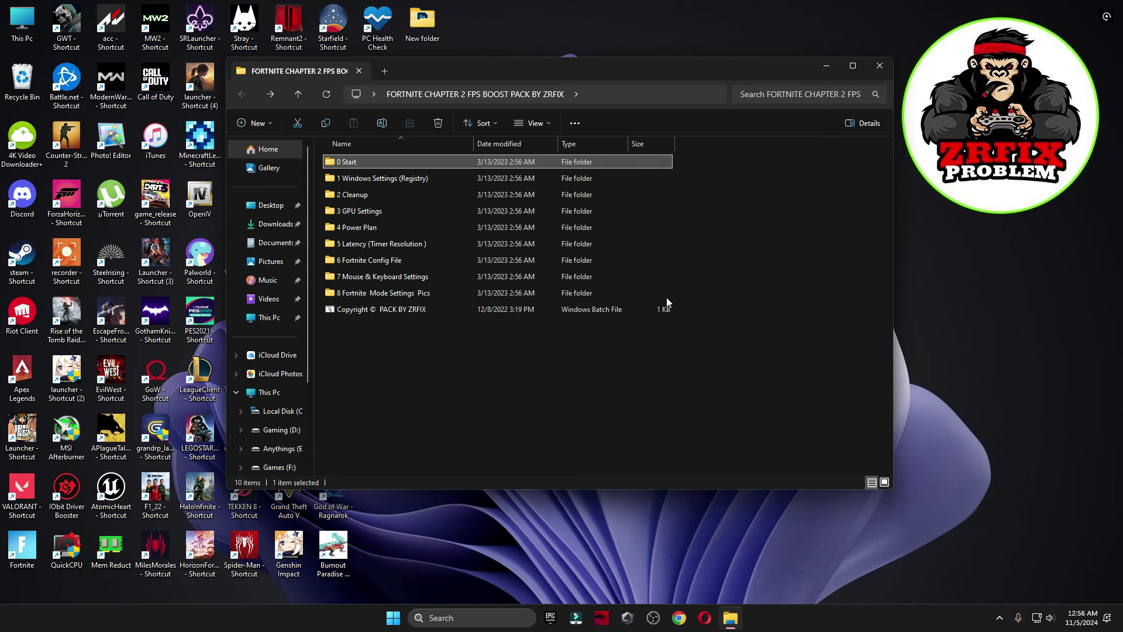
double_click(405, 179)
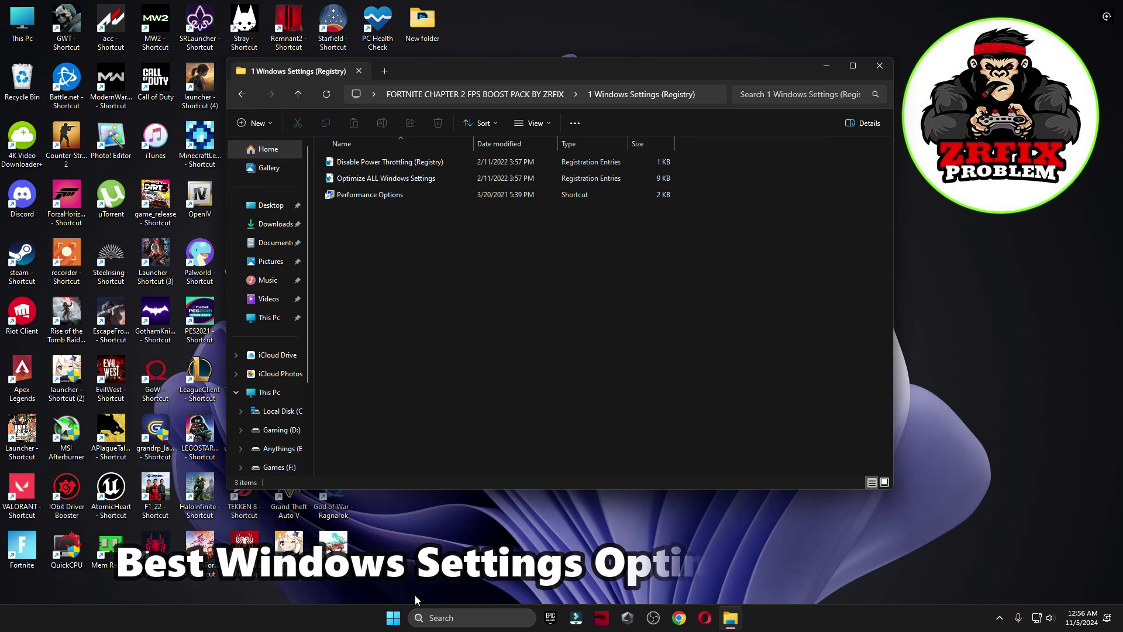
key("super")
left_click(645, 275)
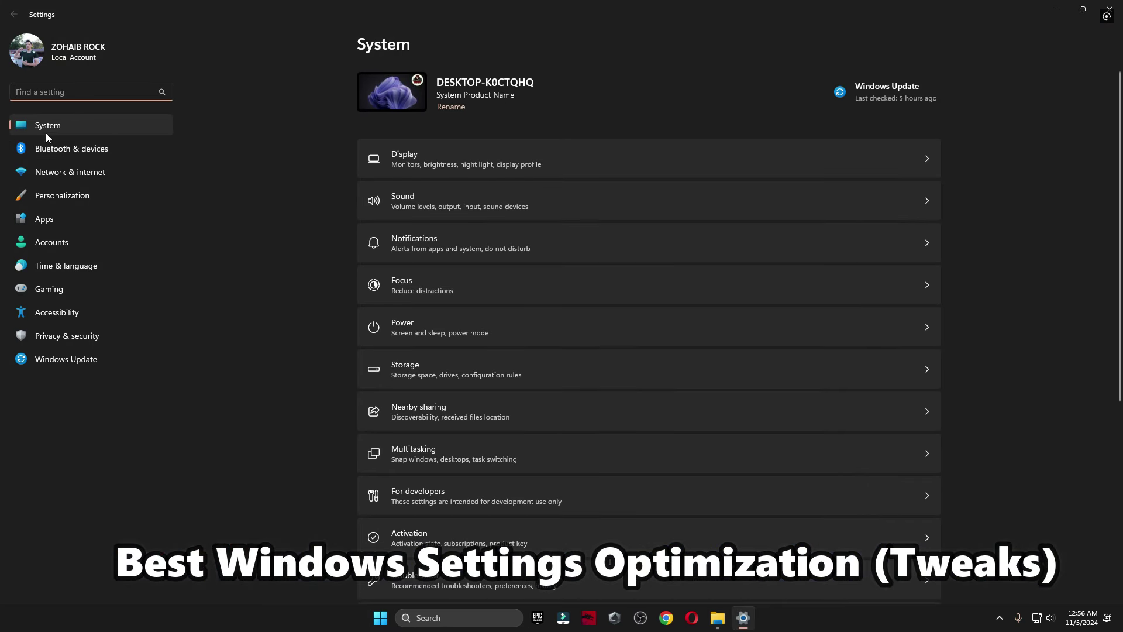
scroll(778, 419, "down", 5)
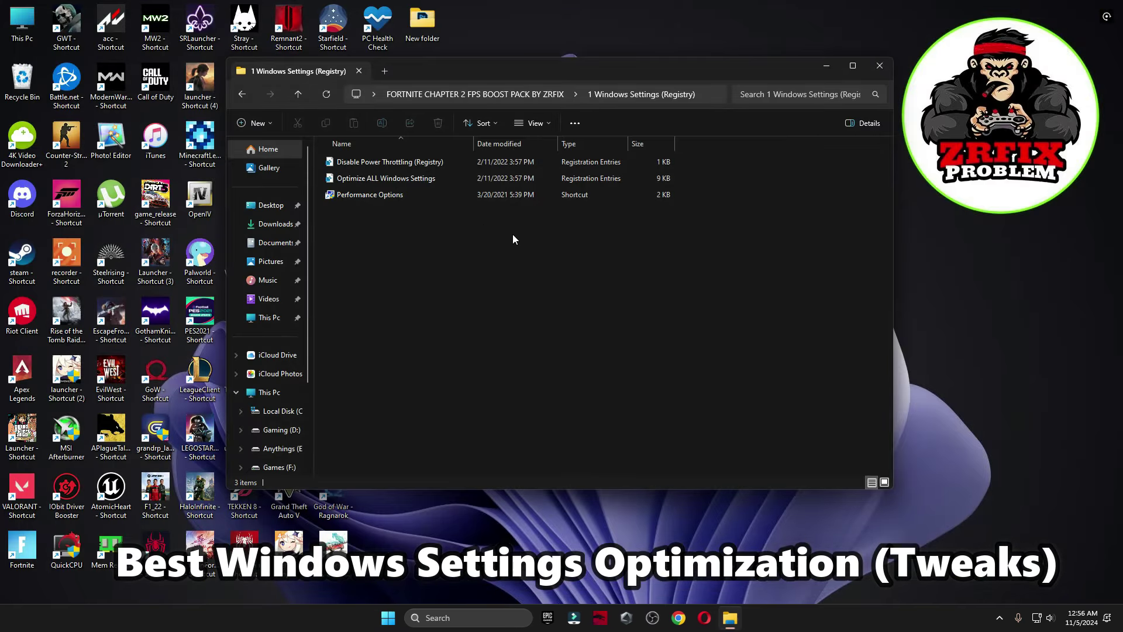
Add the Optimize ALL Windows Settings registration entries to the registry, allowing Registry Editor to make changes.
double_click(381, 177)
left_click(591, 402)
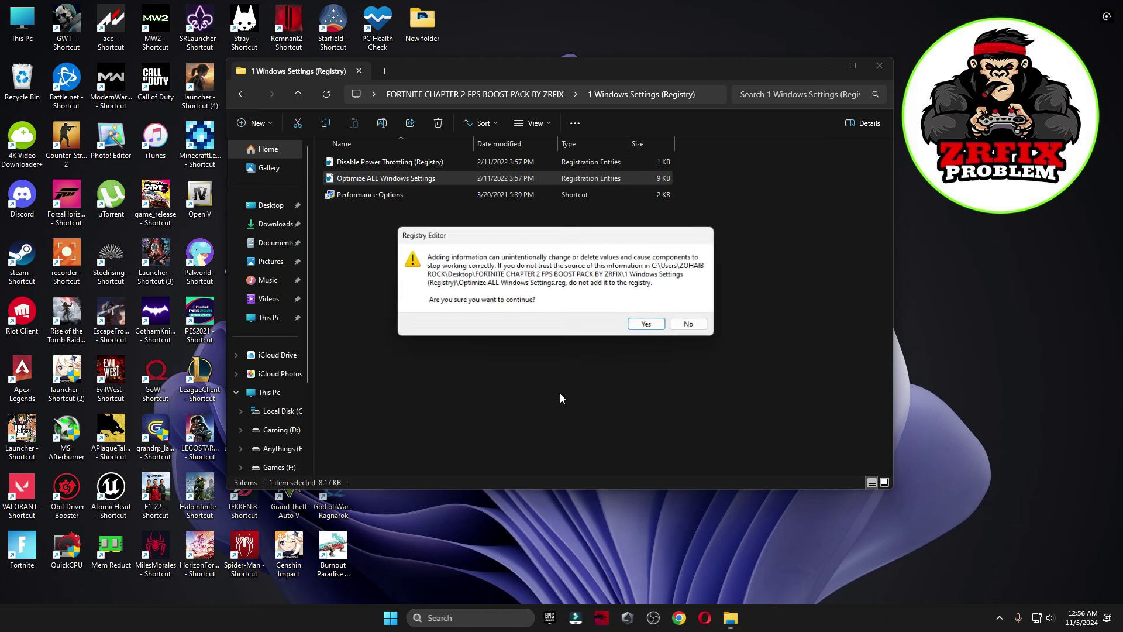
left_click(646, 324)
left_click(694, 311)
Add the Disable Power Throttling (Registry) entries to the registry, allowing Registry Editor to make changes.
double_click(378, 164)
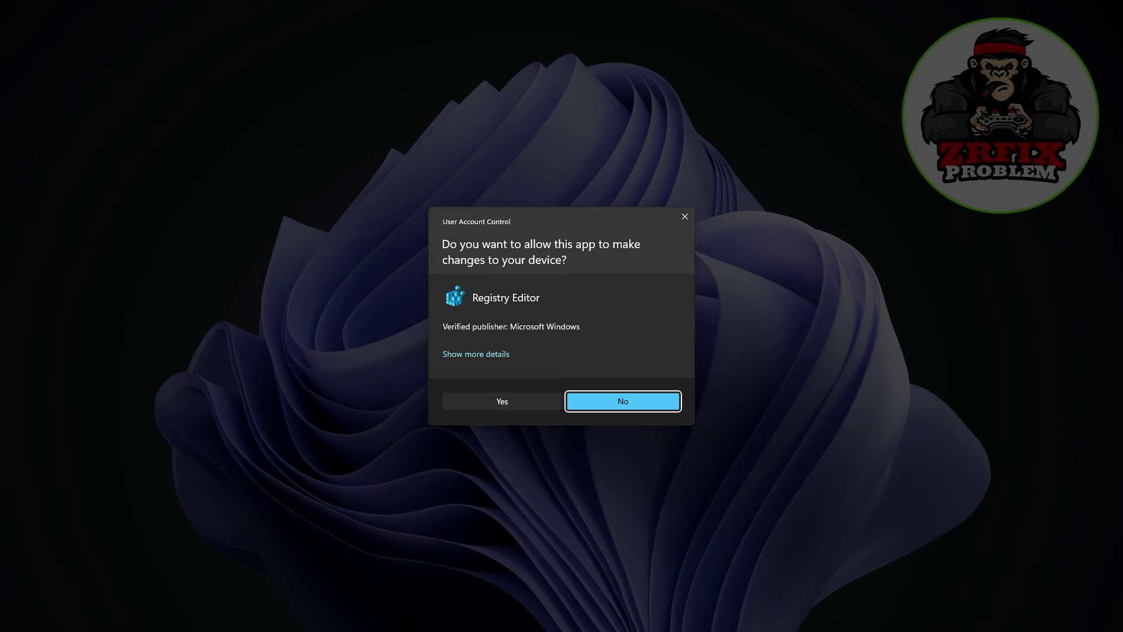
left_click(554, 402)
left_click(648, 325)
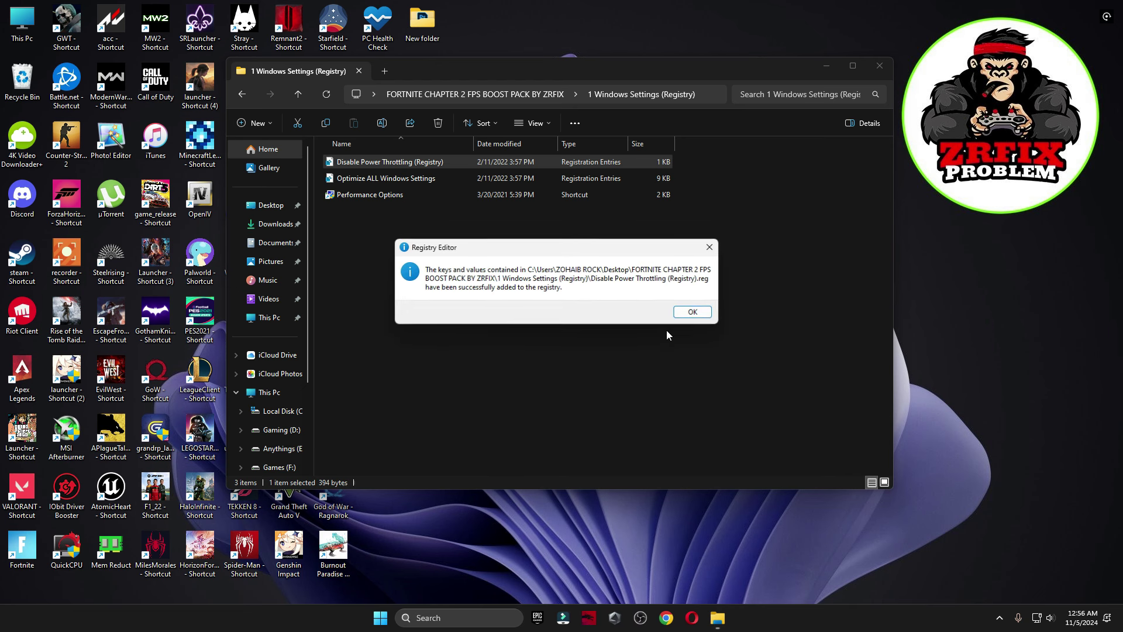
left_click(684, 312)
Open Performance Options, accept "Let Windows choose what's best for my computer" for visual effects, and return to the main pack folder.
double_click(394, 195)
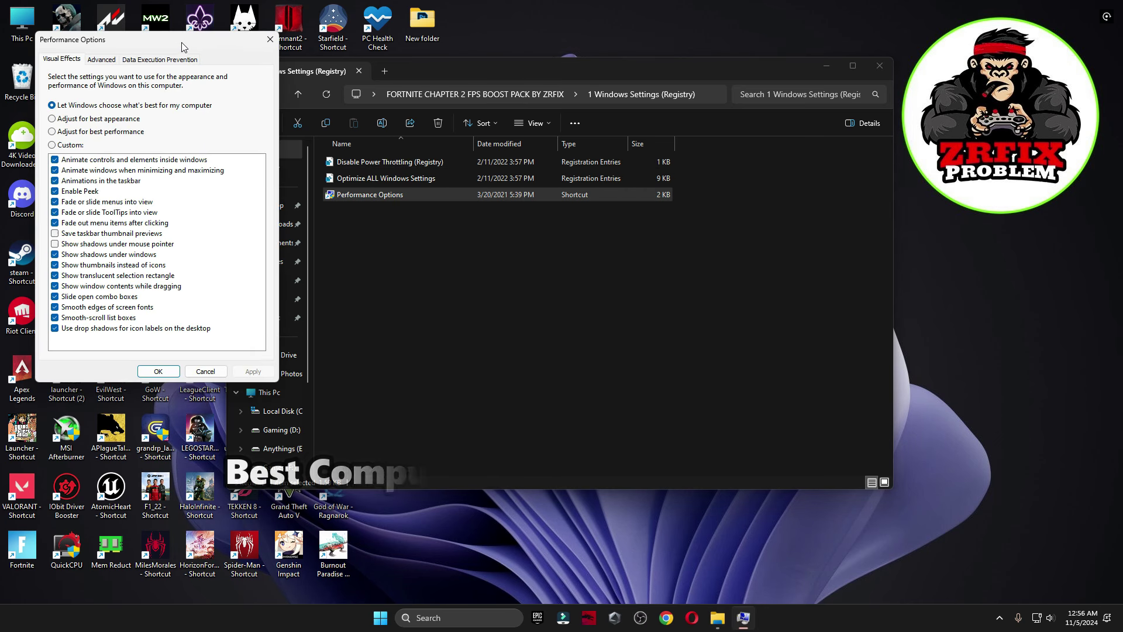
left_click_drag(181, 42, 468, 78)
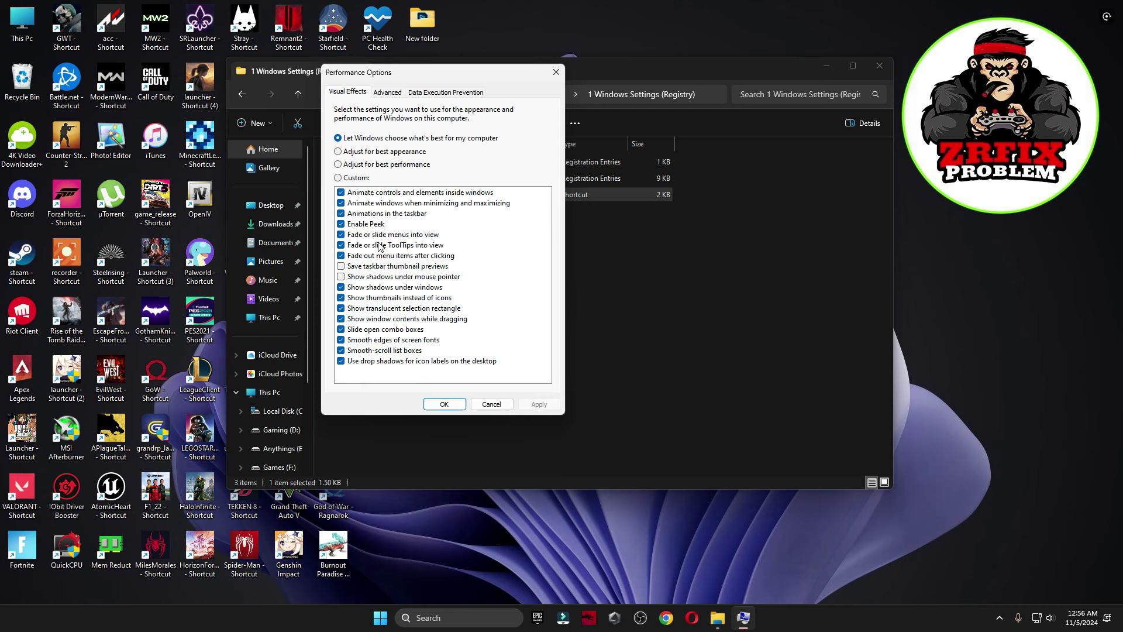
left_click(466, 409)
key("BackSpace")
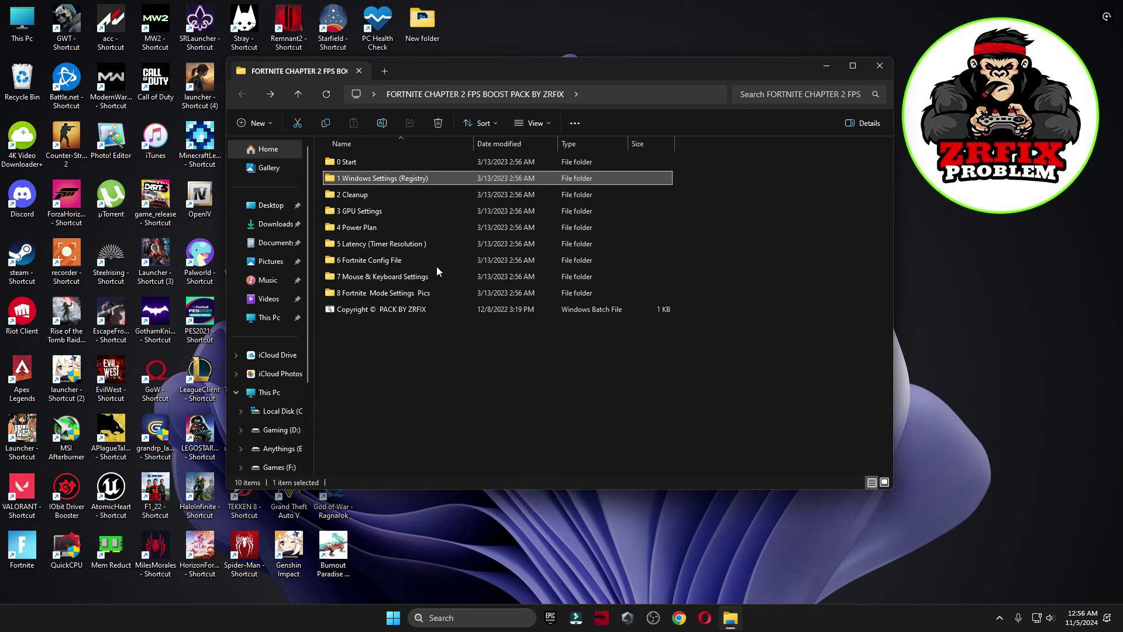
Run the Delete Temporary Files script from the pack's 2 Cleanup folder.
double_click(376, 197)
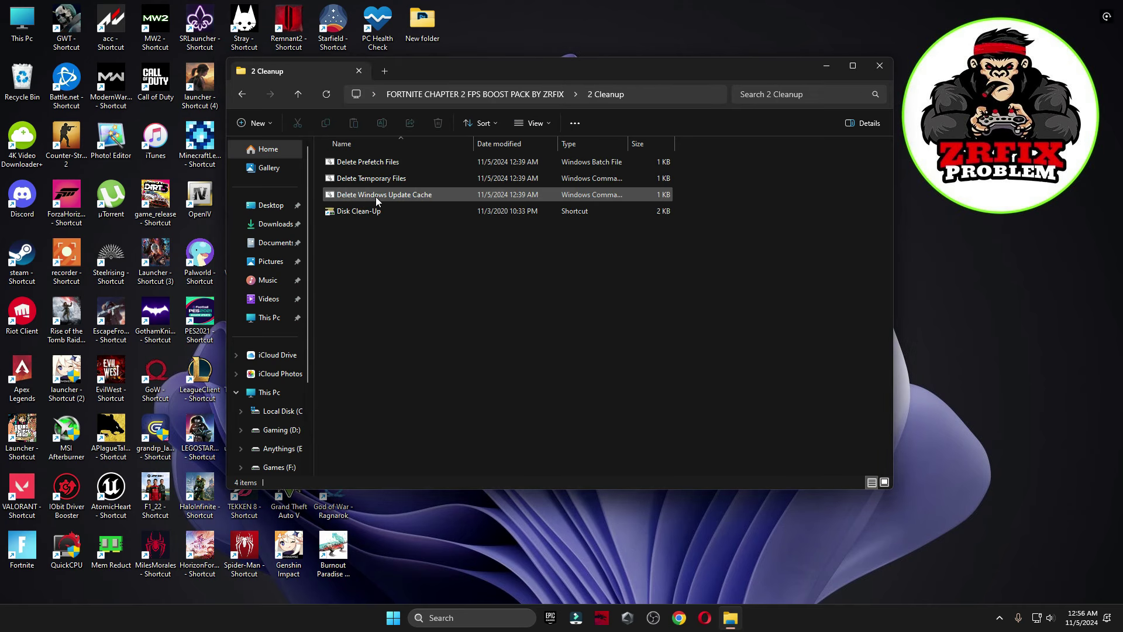
left_click(373, 167)
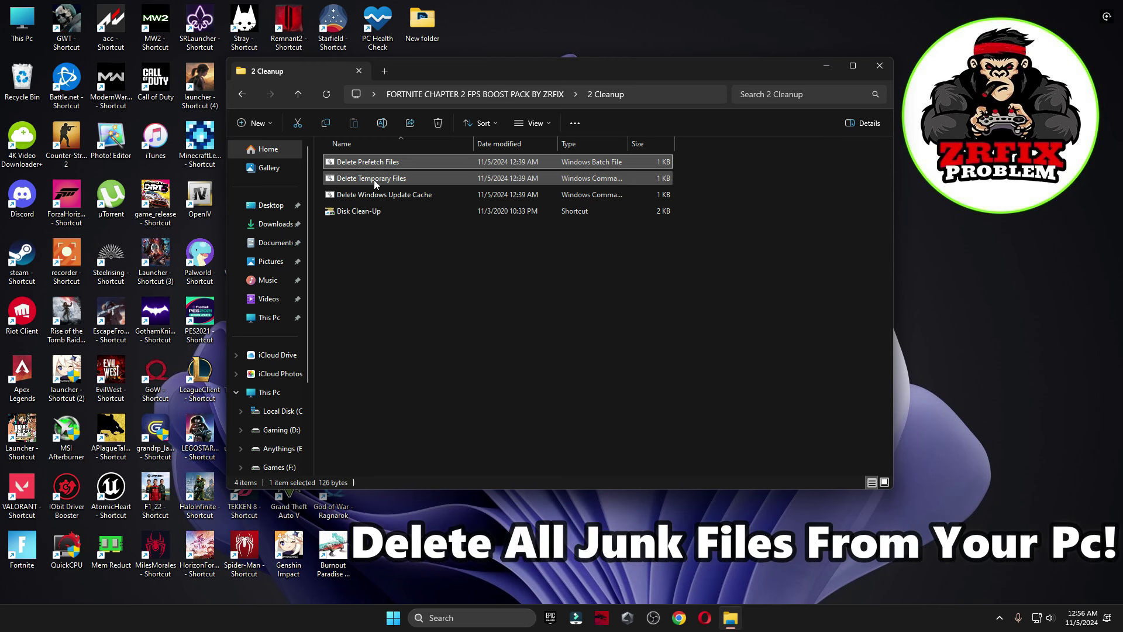
double_click(374, 180)
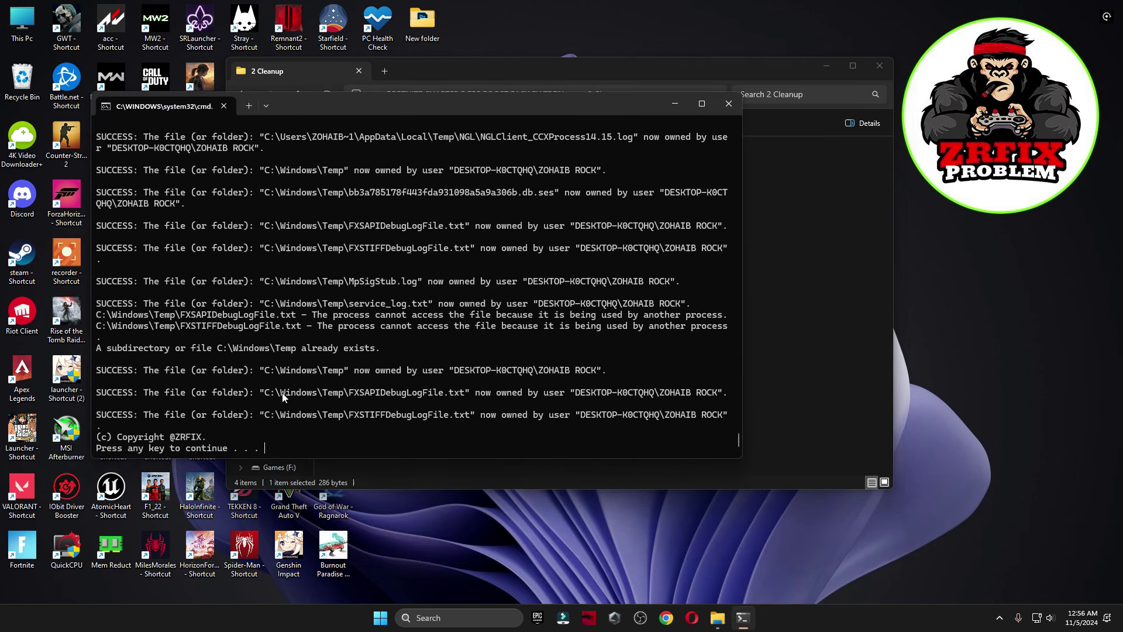
Dismiss the finished temporary files script and run the Delete Windows Update Cache script.
key("space")
double_click(371, 193)
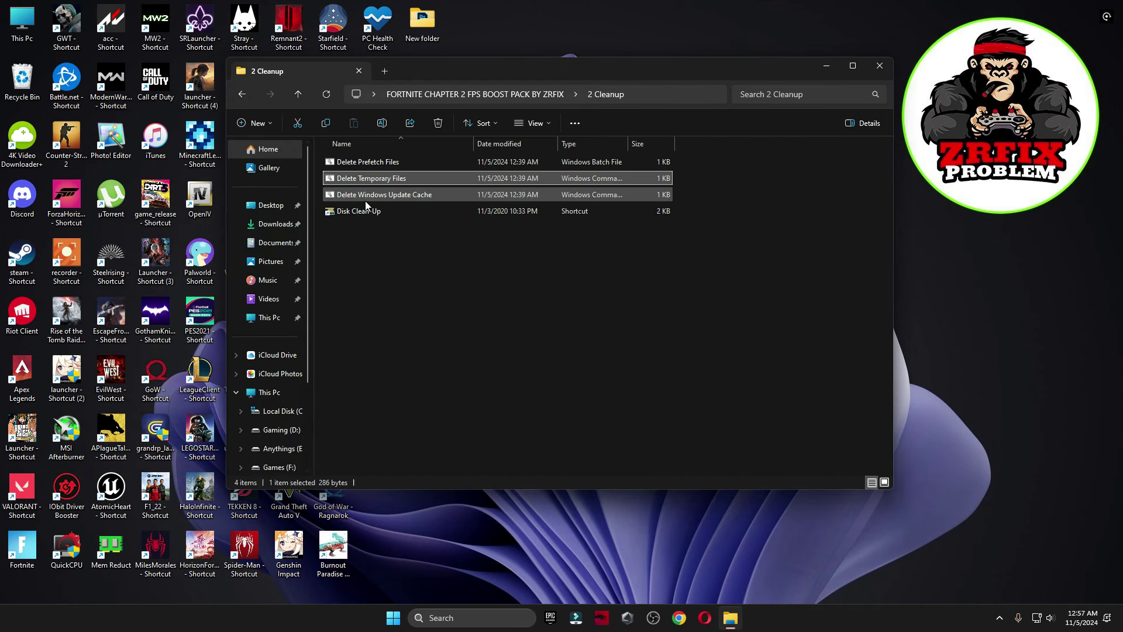
key("space")
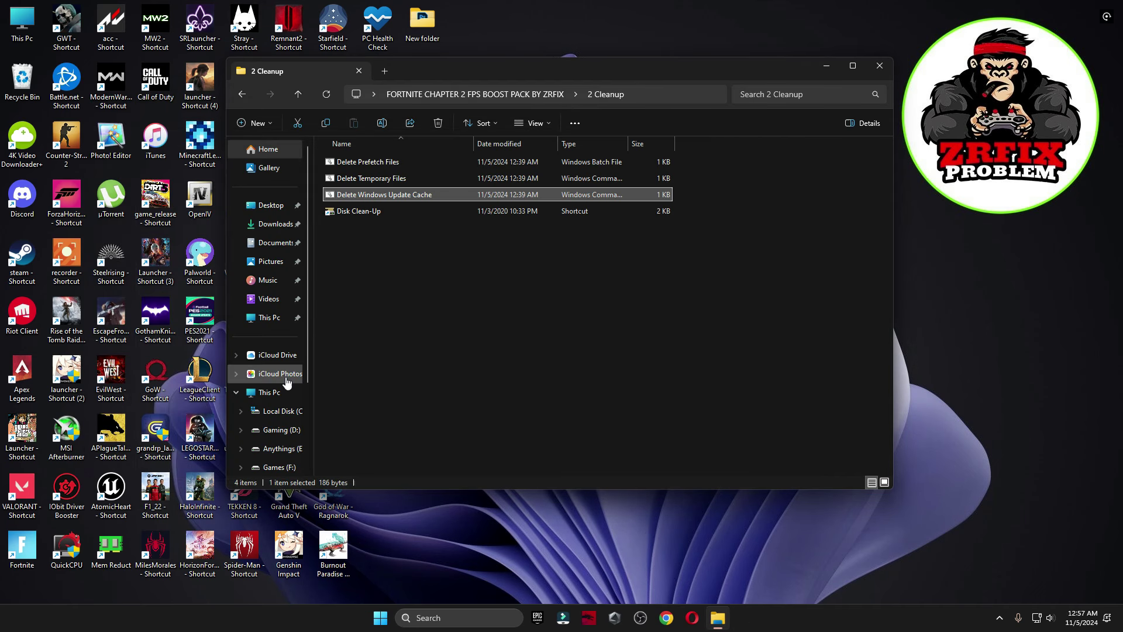
Run the Disk Clean-Up shortcut on drive C:, and permanently delete the preselected file categories.
double_click(392, 211)
left_click(827, 69)
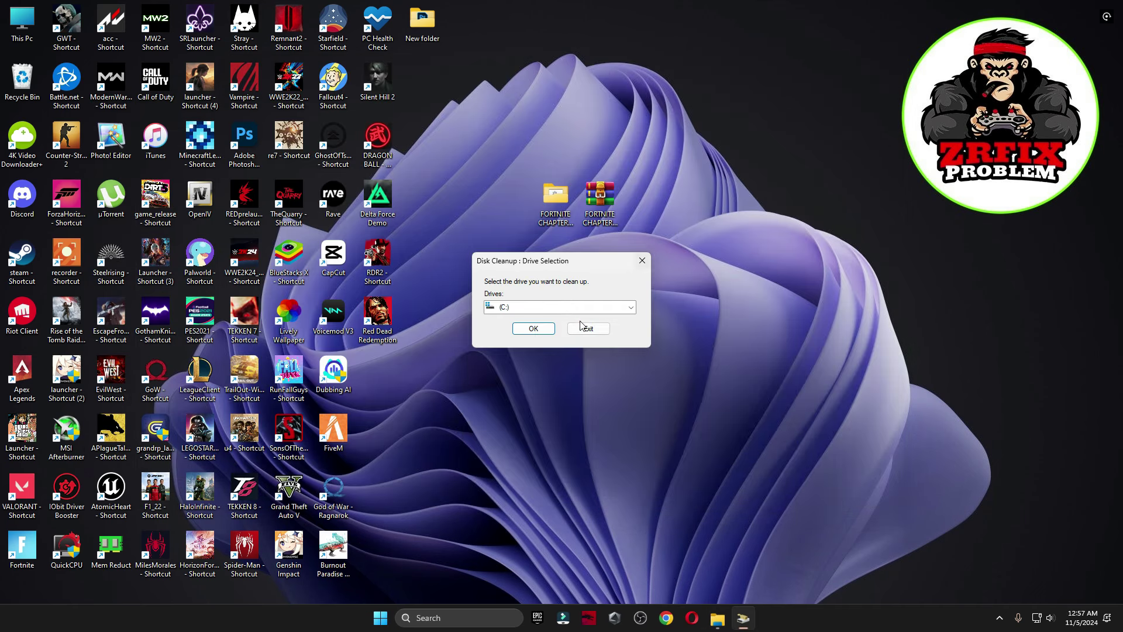
left_click(533, 328)
left_click_drag(263, 151, 612, 109)
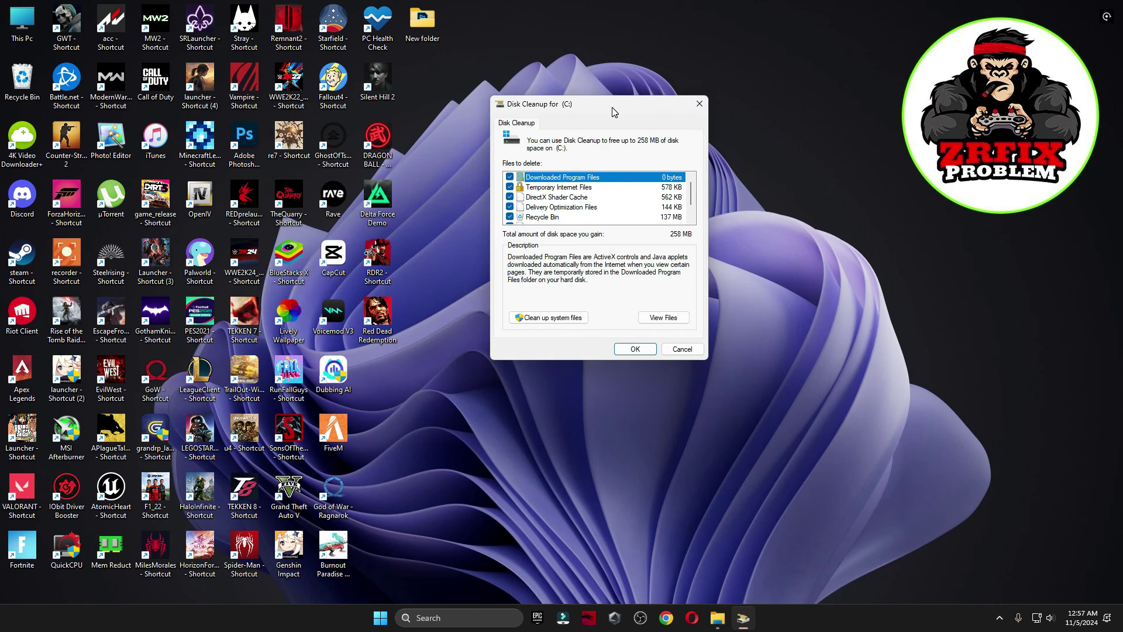
scroll(514, 208, "down", 1)
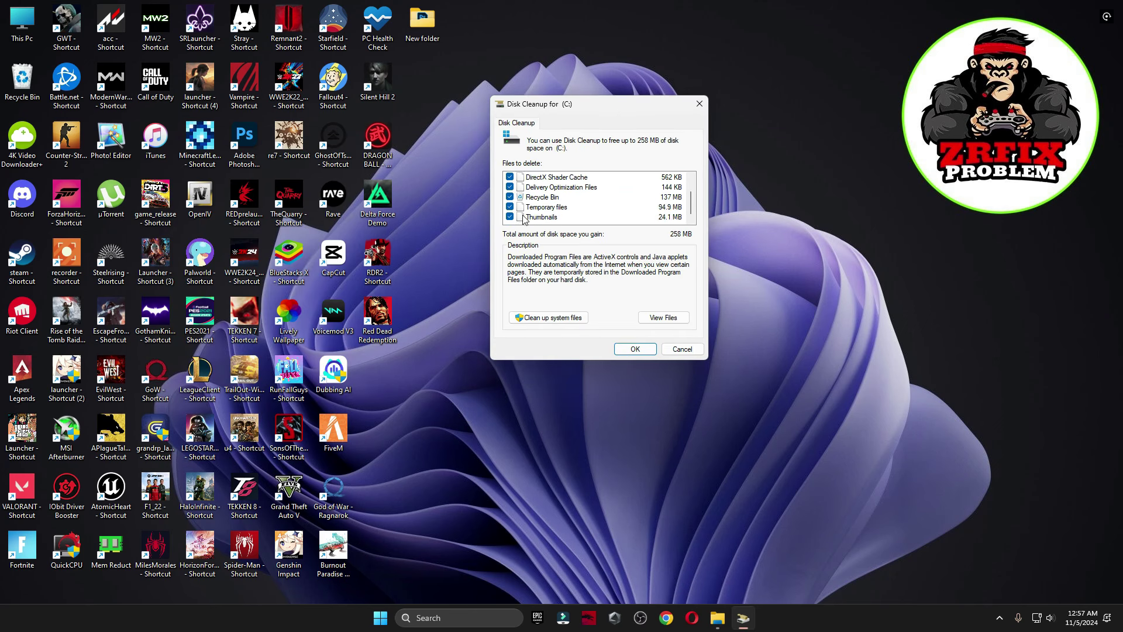
left_click(636, 349)
left_click(579, 314)
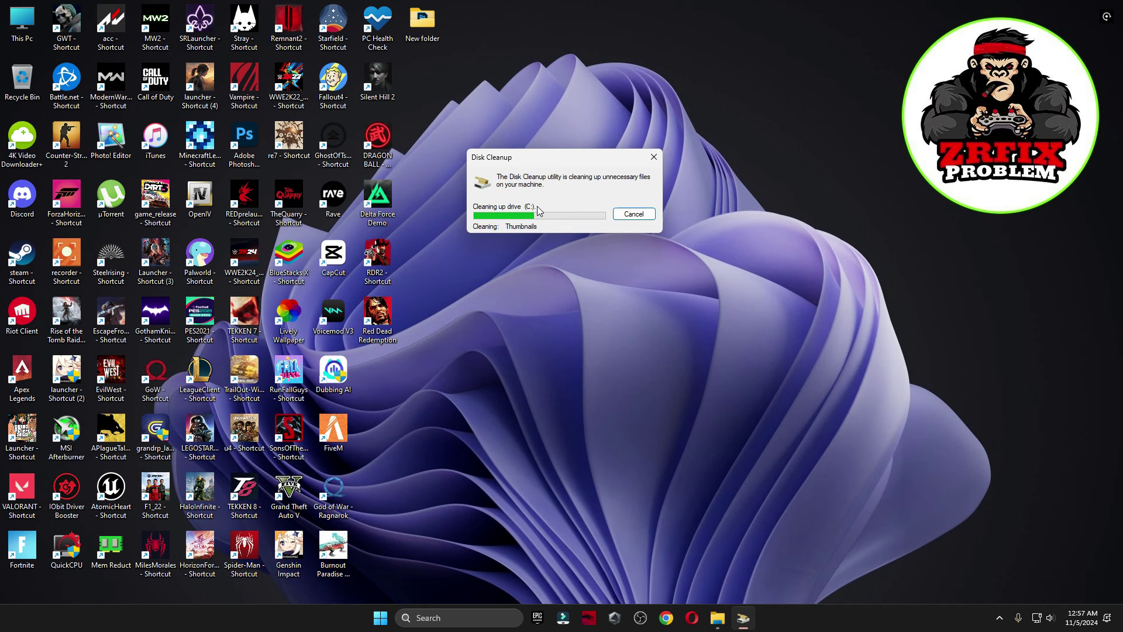
Open the AMD folder inside the pack's 3 GPU Settings folder and look through the recommended AMD settings images.
left_click(737, 624)
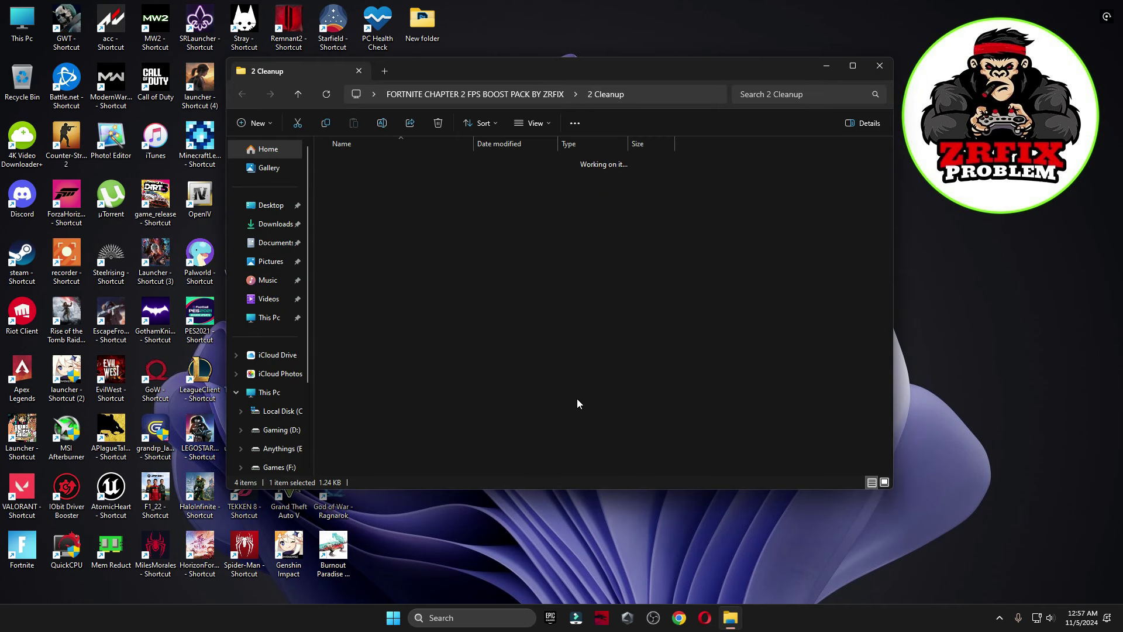
left_click(242, 94)
double_click(372, 214)
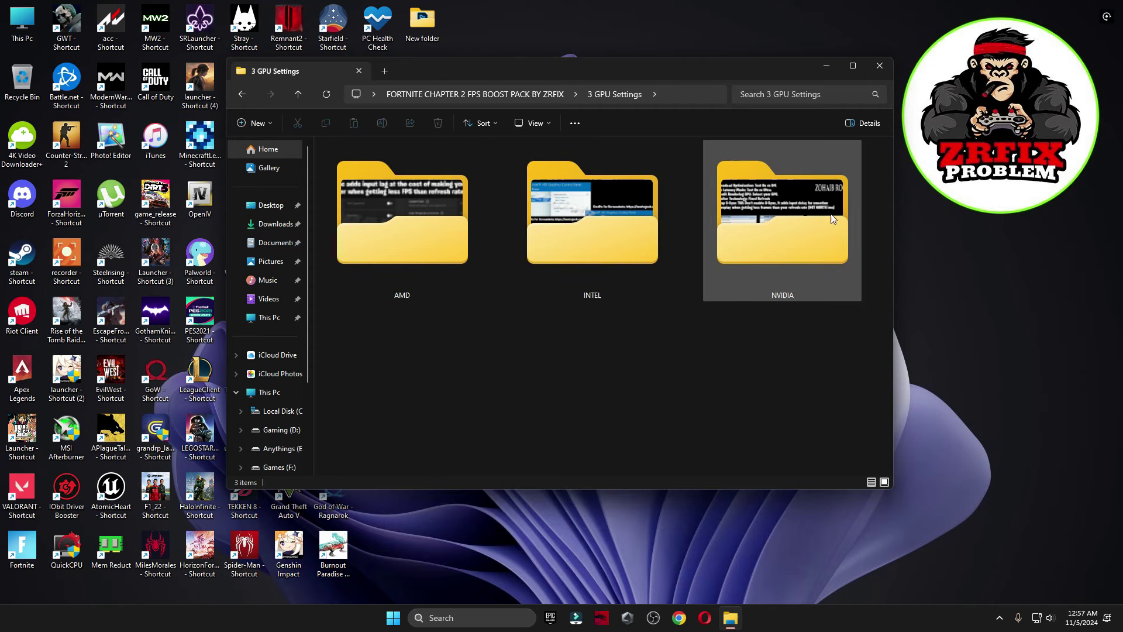
double_click(391, 229)
double_click(347, 192)
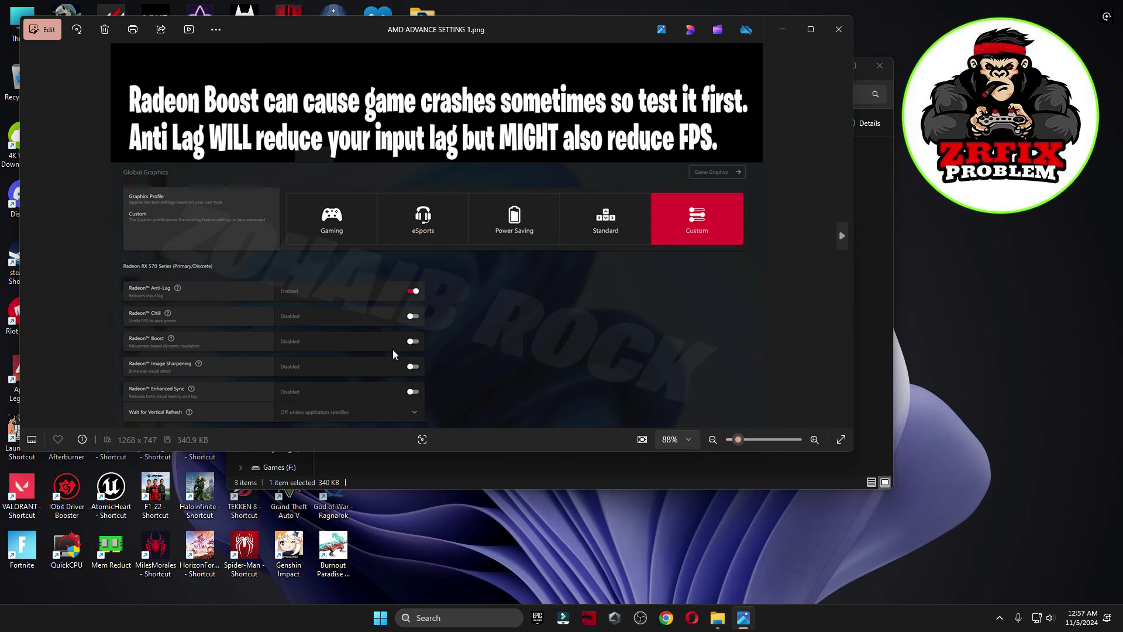
key("Right")
key("Right")
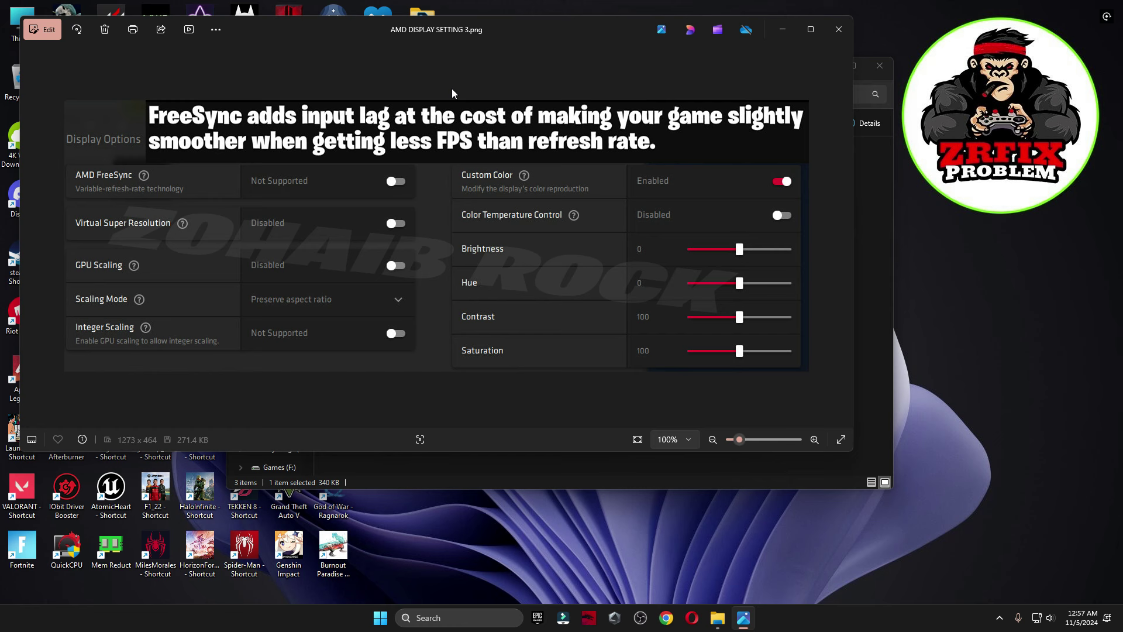
left_click(839, 29)
key("alt+Up")
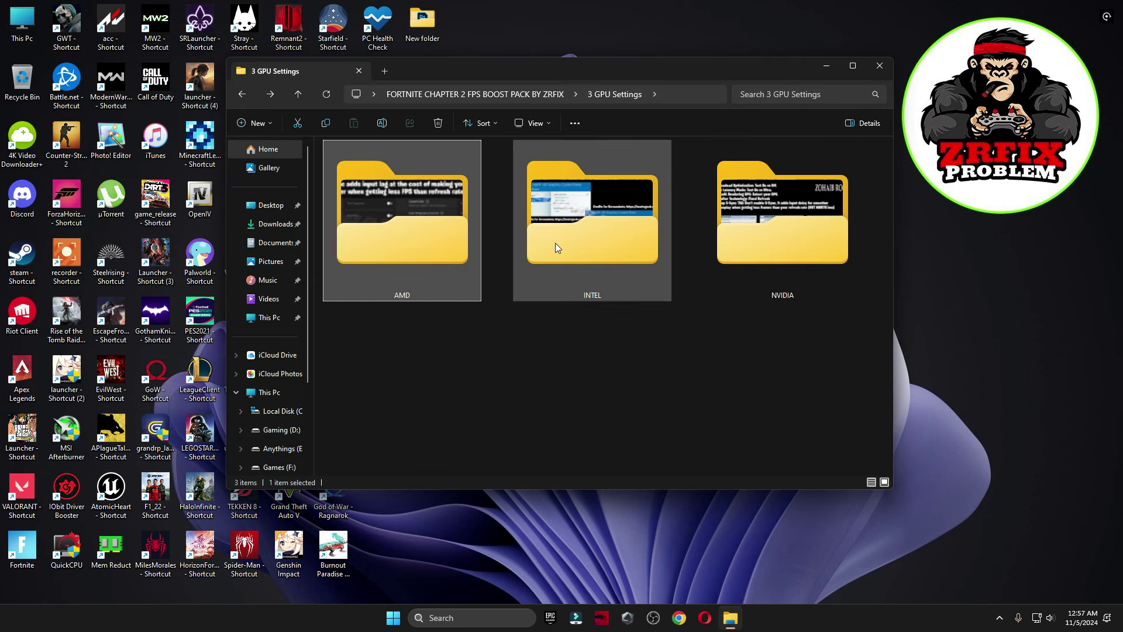
View the Intel Graphics Command Center and Intel HD Graphics Control Panel images in the INTEL folder.
double_click(556, 244)
left_click(360, 184)
double_click(360, 183)
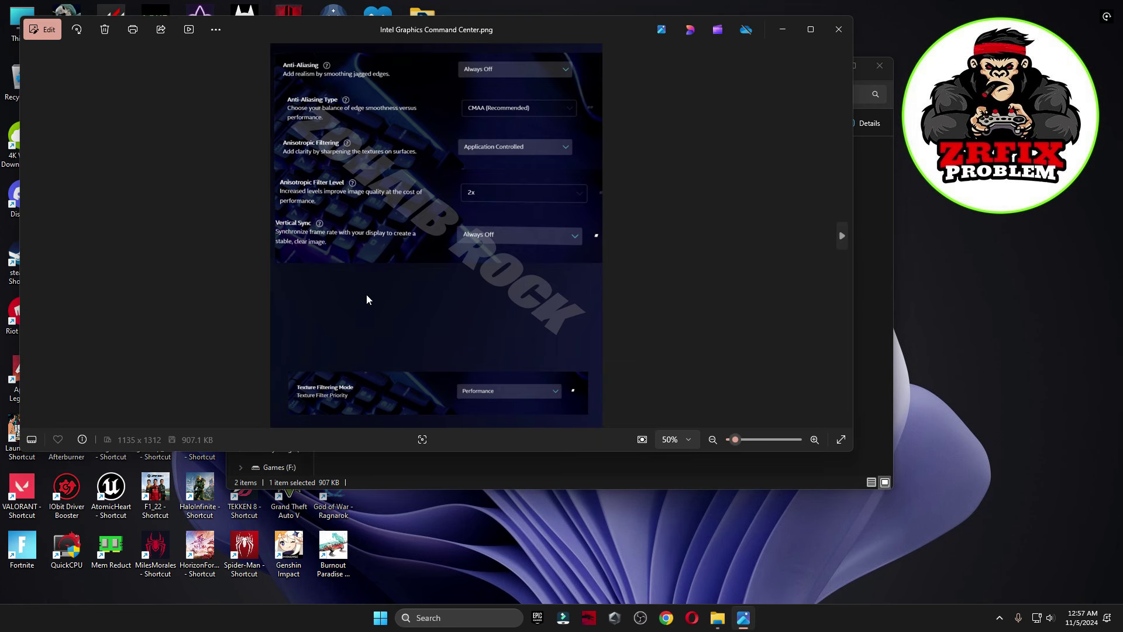
key("Right")
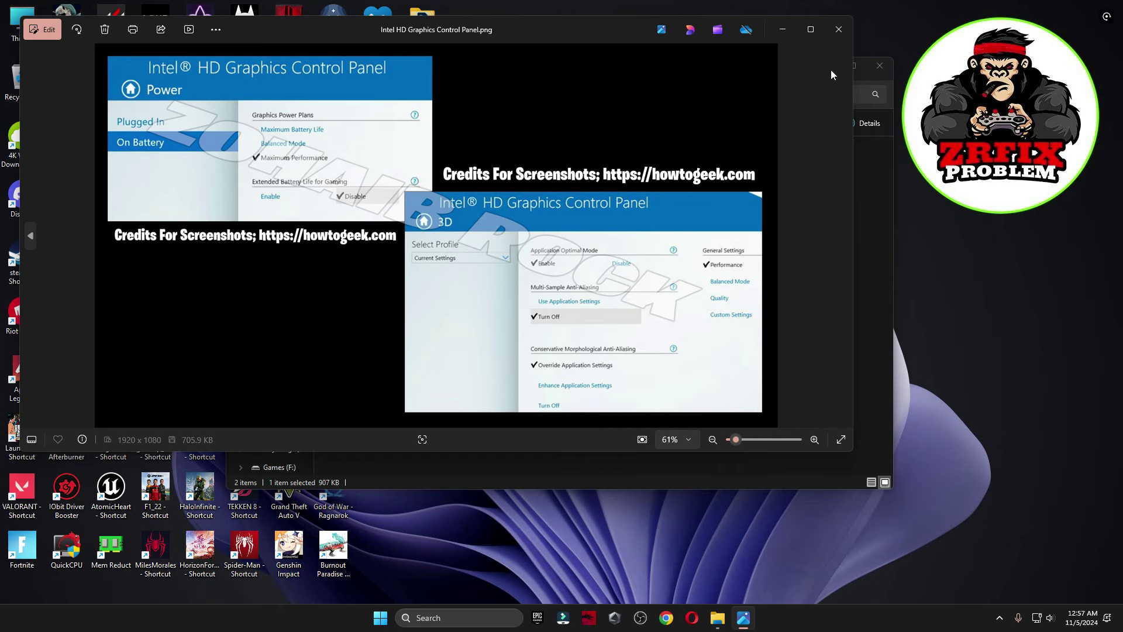
left_click(839, 29)
key("alt+Up")
Open the NVIDIA Settings (Manage 3D Settings) image in the NVIDIA folder to read the recommended options.
double_click(720, 261)
left_click(364, 193)
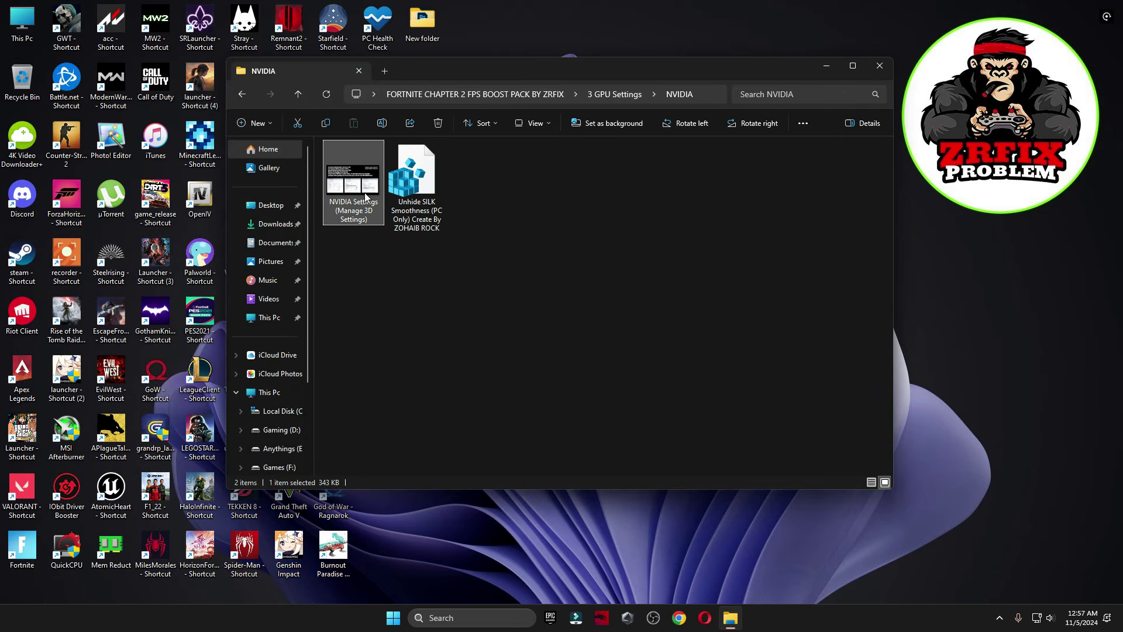
double_click(364, 192)
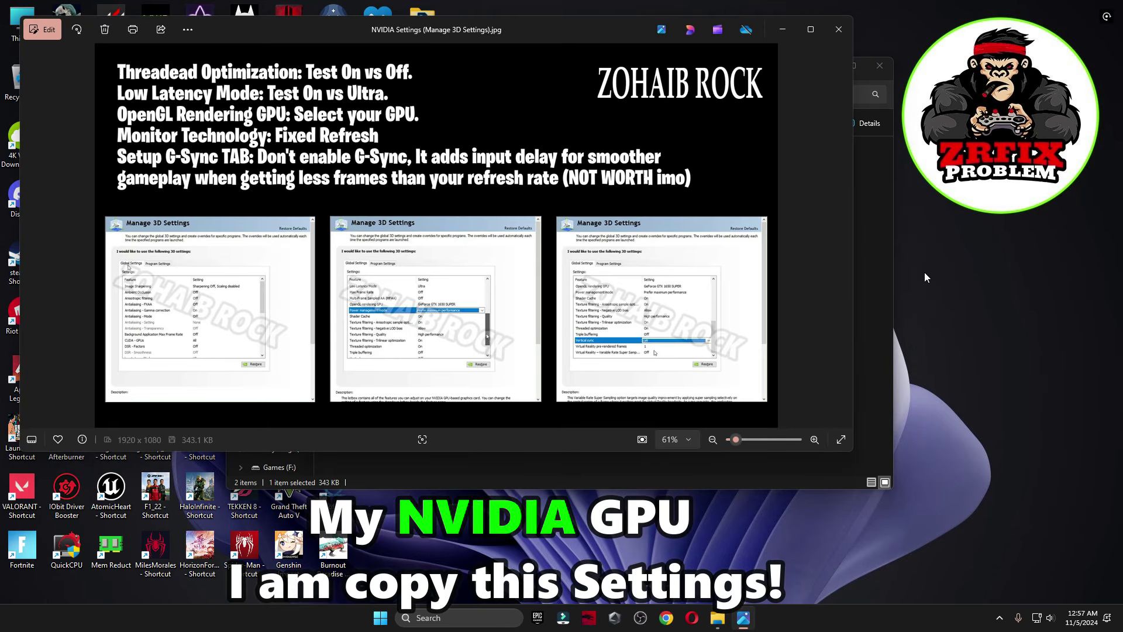
Launch NVIDIA Control Panel from the desktop and put away the reference image and folder windows.
right_click(1005, 439)
left_click(1024, 448)
right_click(1024, 447)
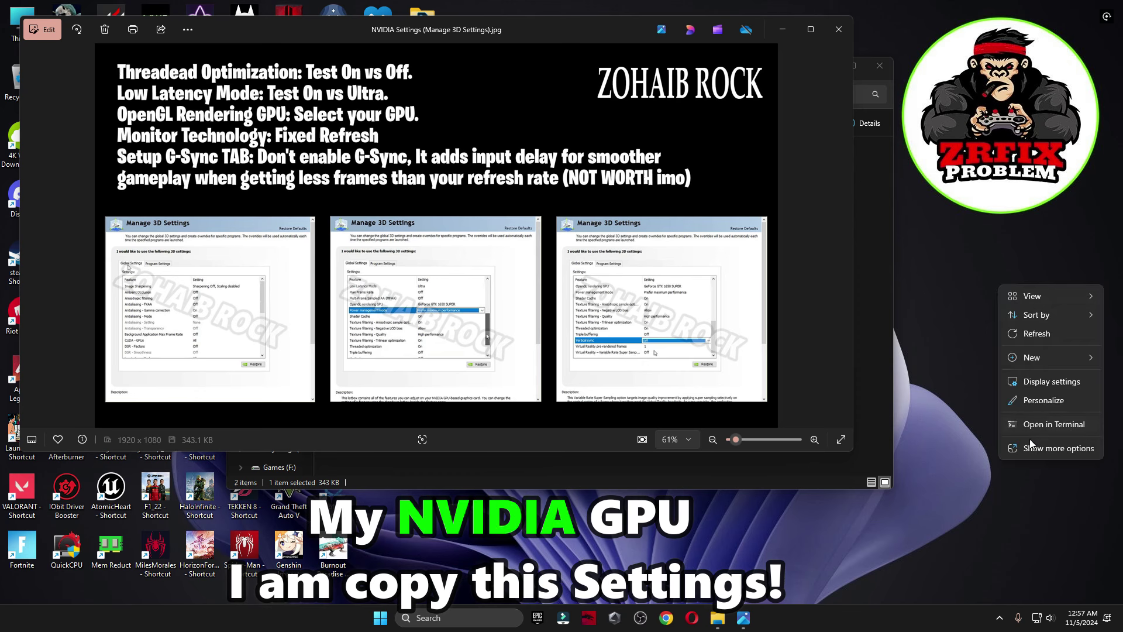
left_click(1032, 447)
left_click(1055, 380)
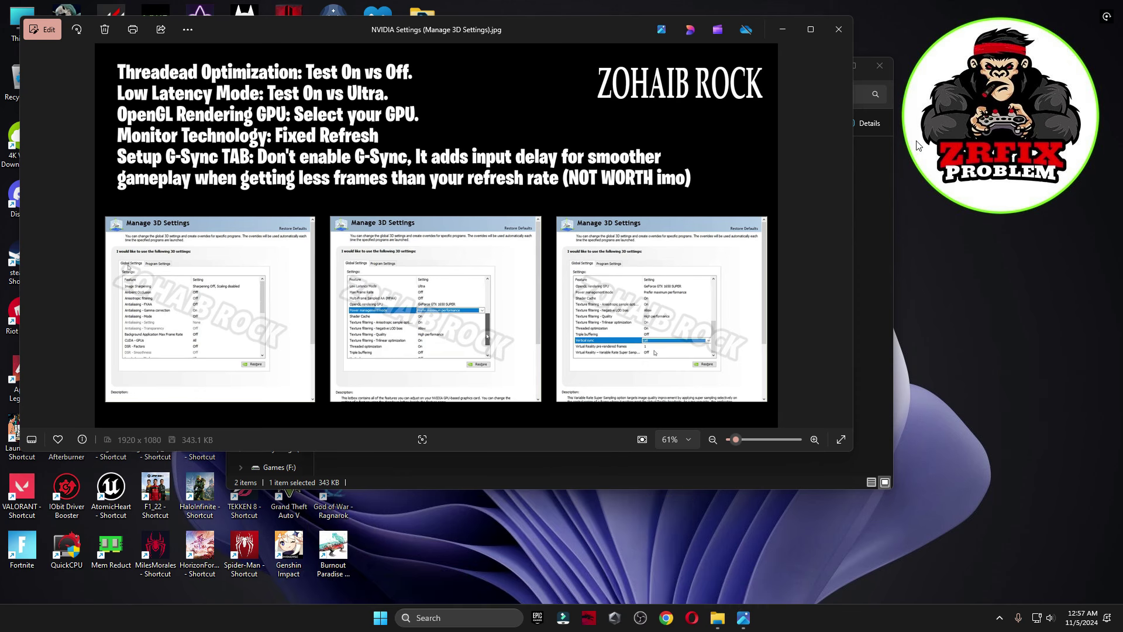
left_click(767, 31)
left_click(842, 33)
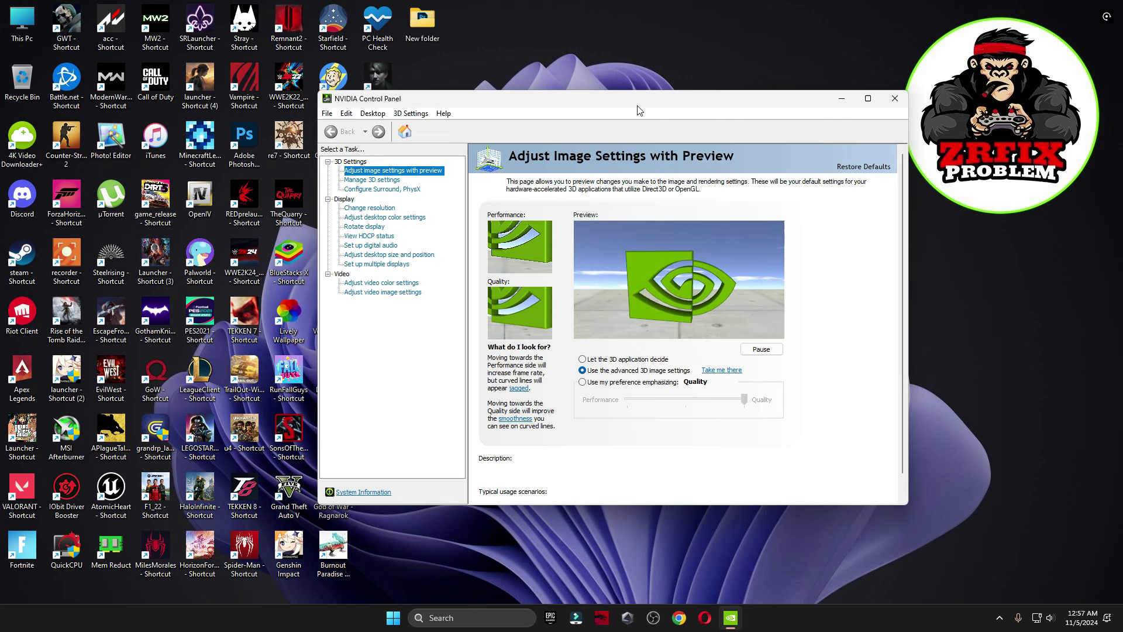
Examine the full list of global settings on the Manage 3D Settings page.
left_click_drag(640, 108, 631, 108)
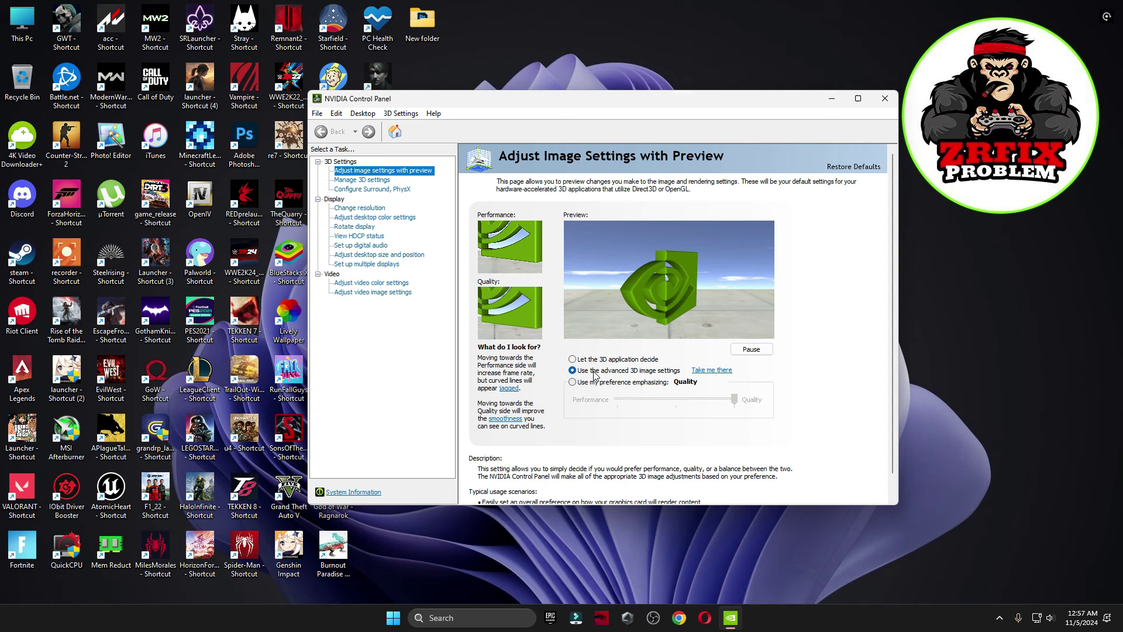
left_click(362, 181)
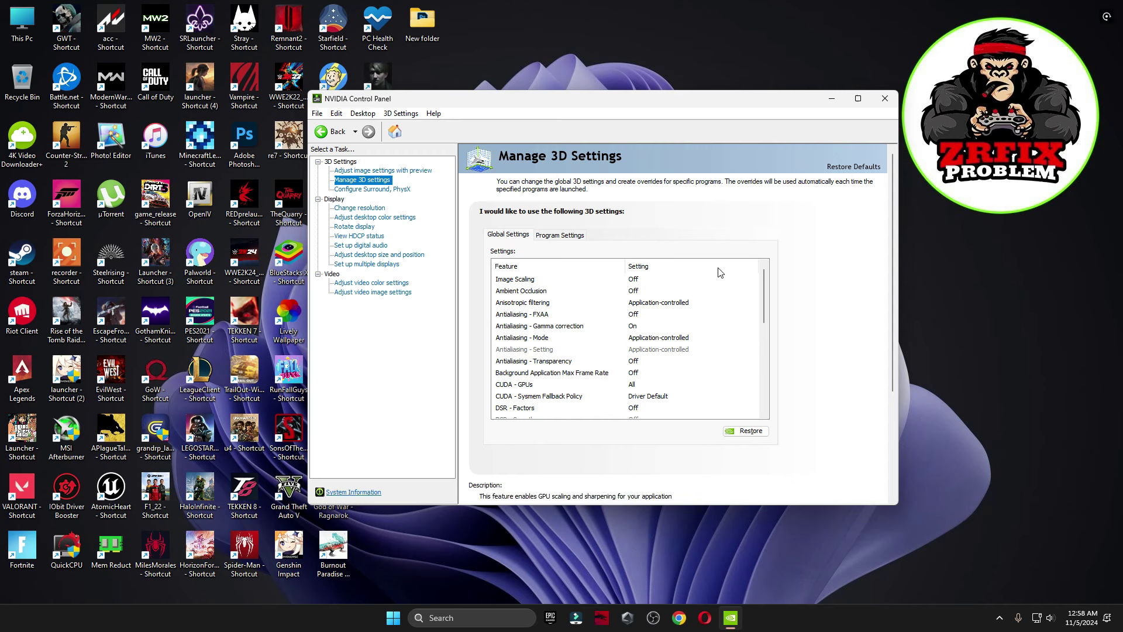
scroll(656, 390, "down", 3)
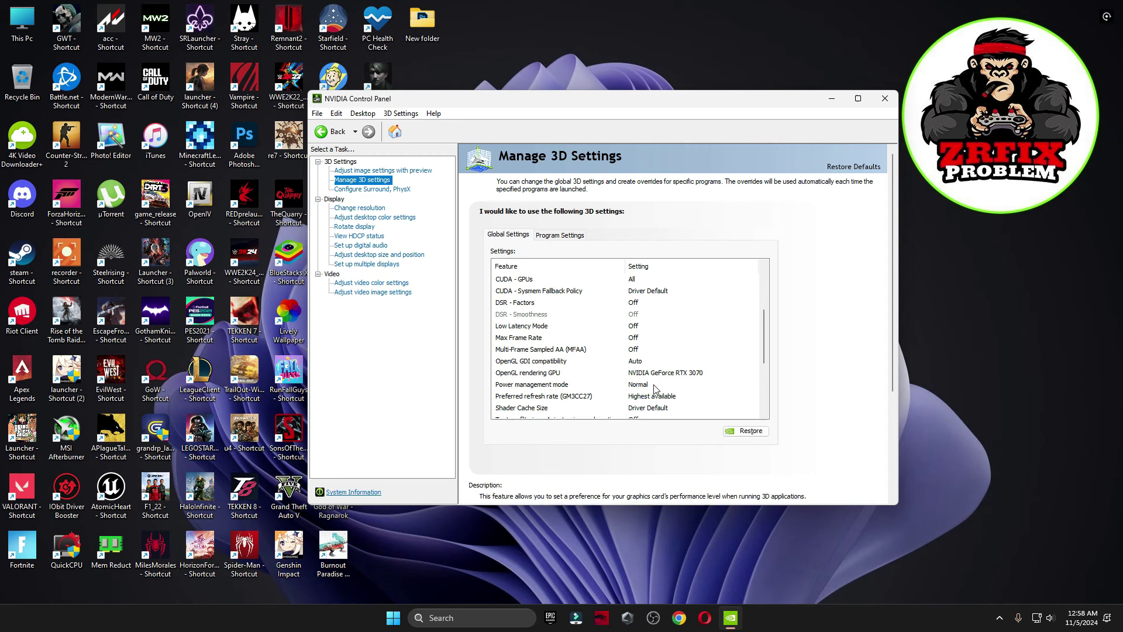
scroll(708, 340, "down", 3)
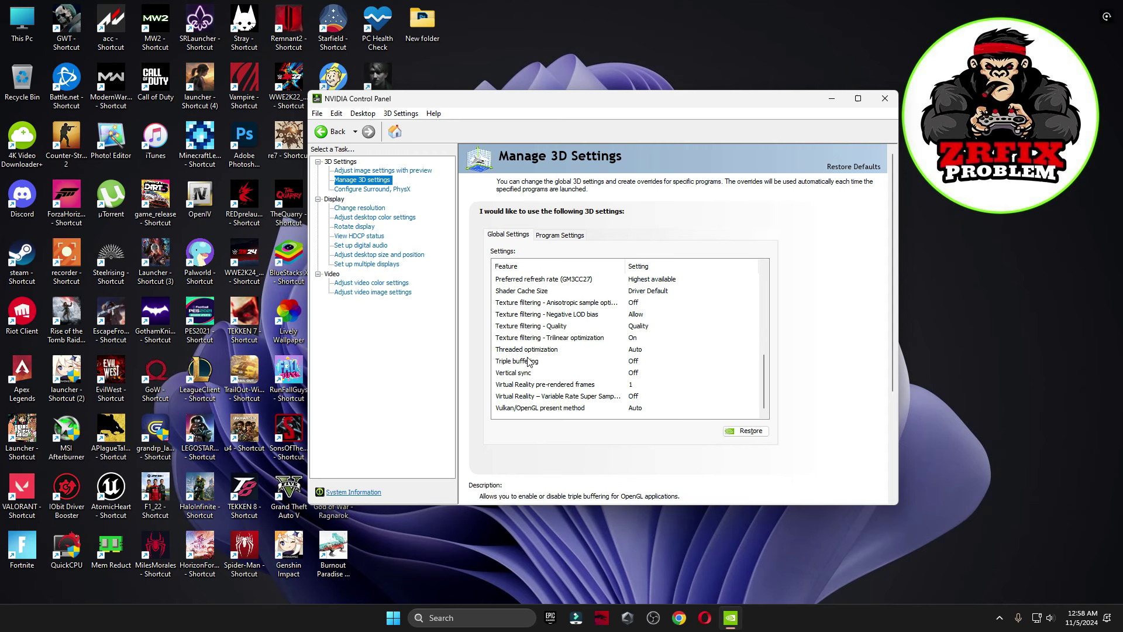
Choose NVIDIA GeForce RTX 3070 as the PhysX processor on the Configure Surround, PhysX page.
left_click(372, 189)
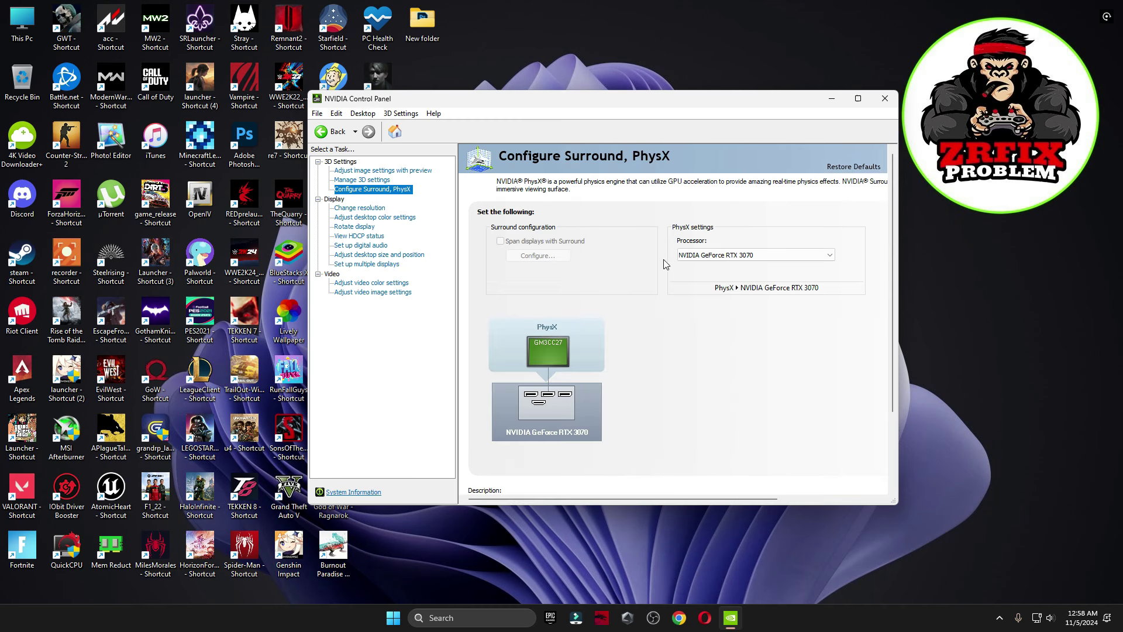
left_click(704, 256)
left_click(699, 277)
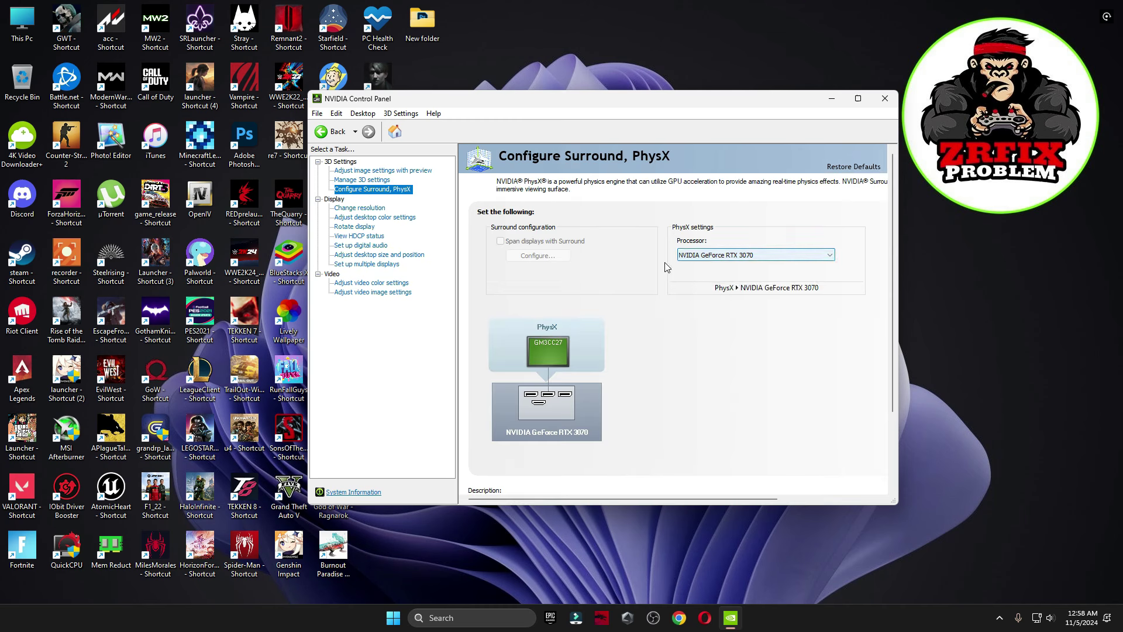
Select the 165Hz refresh rate on the Change Resolution page, and check the scaling options under Adjust Desktop Size and Position.
left_click(360, 209)
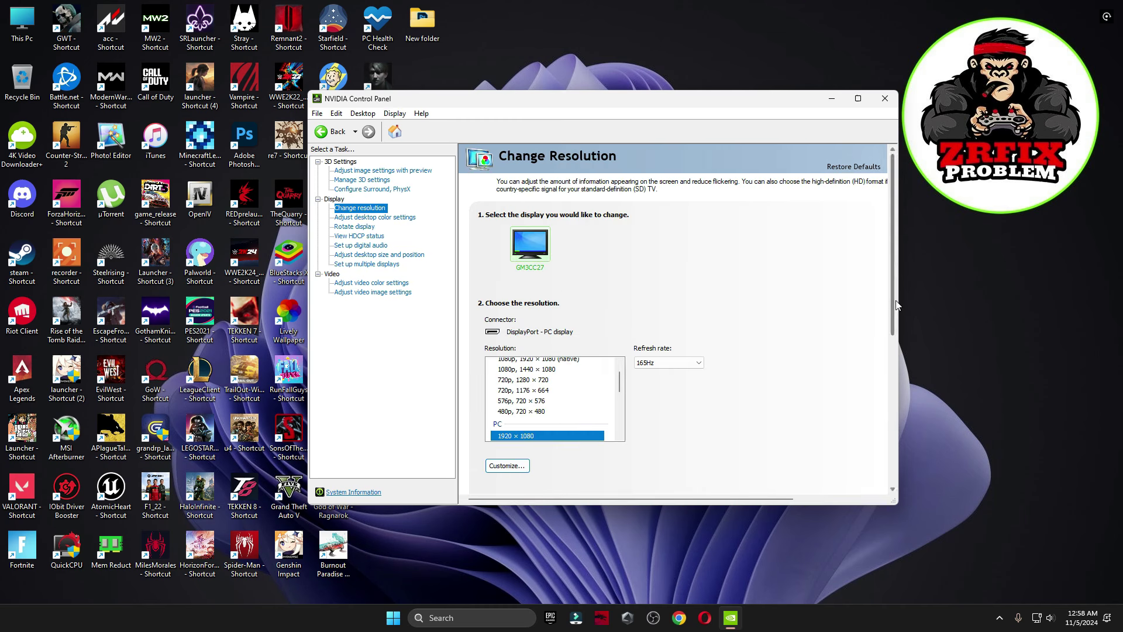
left_click_drag(896, 302, 894, 362)
scroll(554, 275, "down", 2)
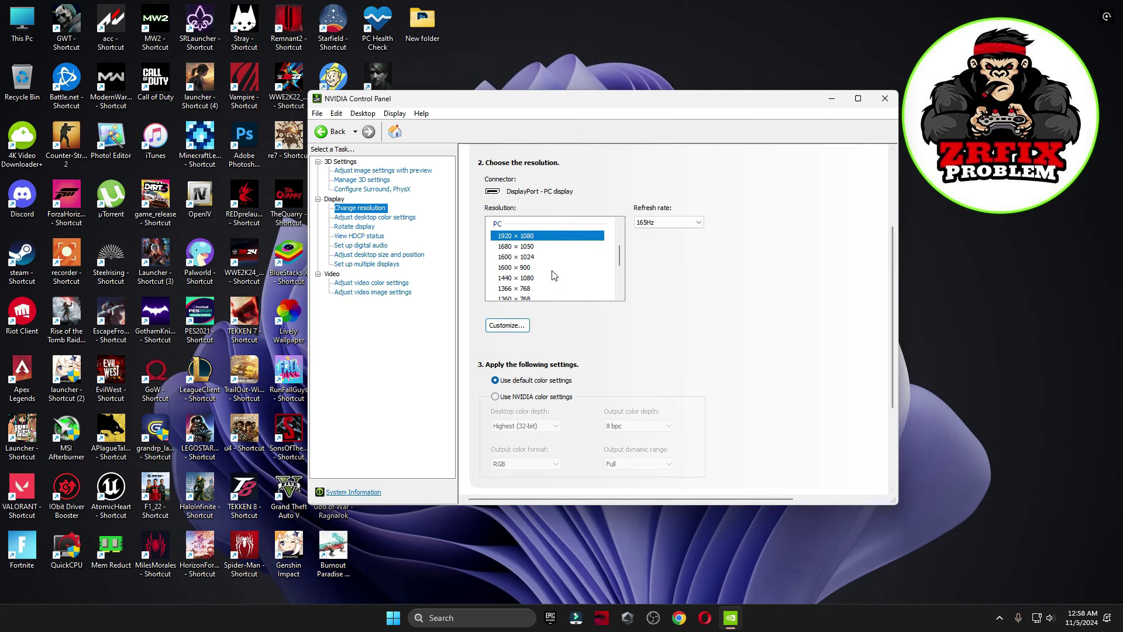
left_click(670, 225)
left_click(686, 186)
scroll(835, 358, "down", 1)
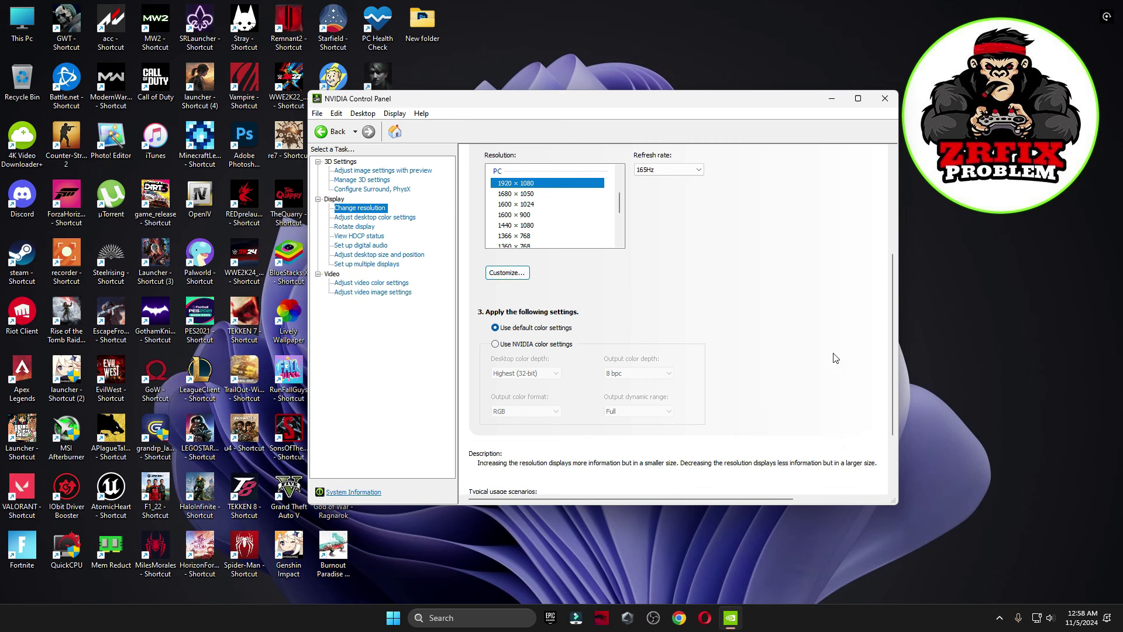
left_click(379, 255)
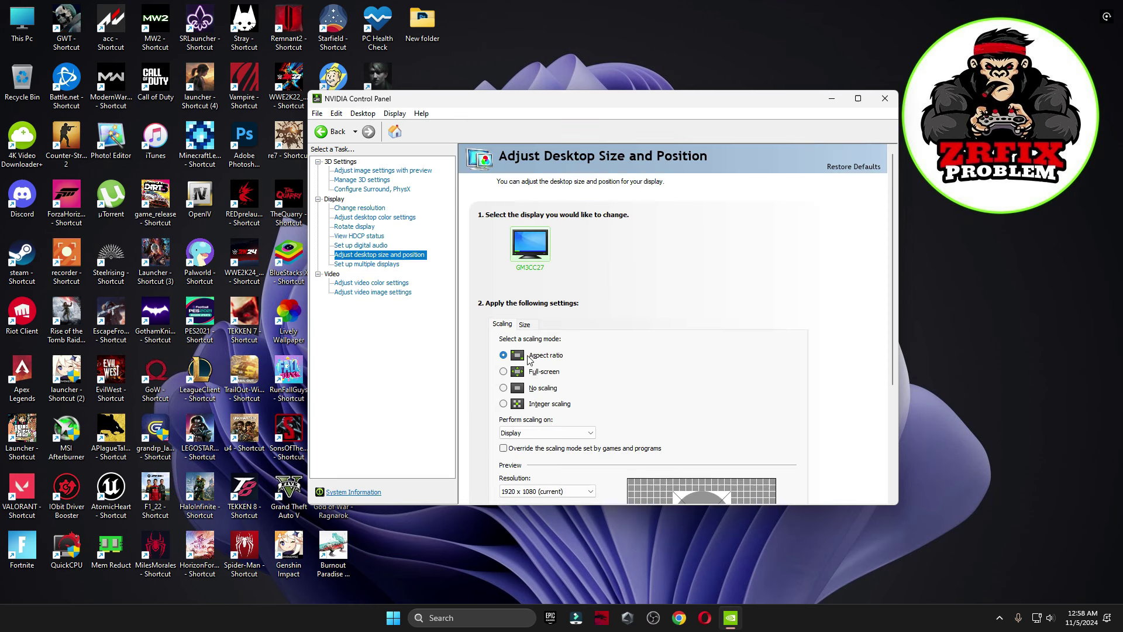
left_click(409, 171)
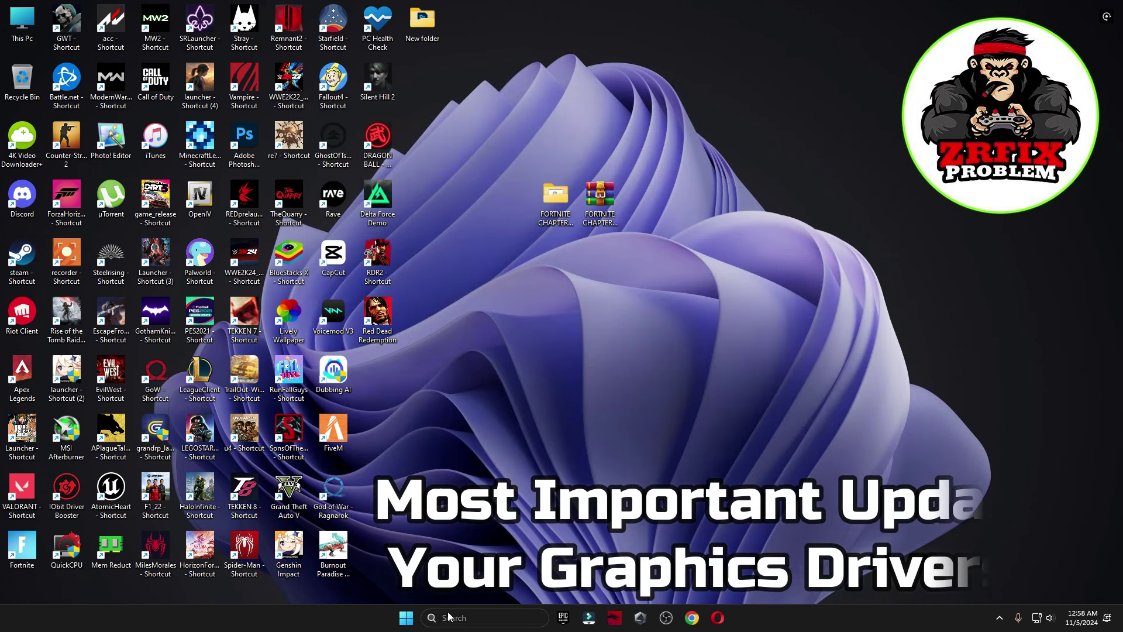
Open the NVIDIA app, check the graphics driver status on its Drivers page, and close the app.
left_click(449, 617)
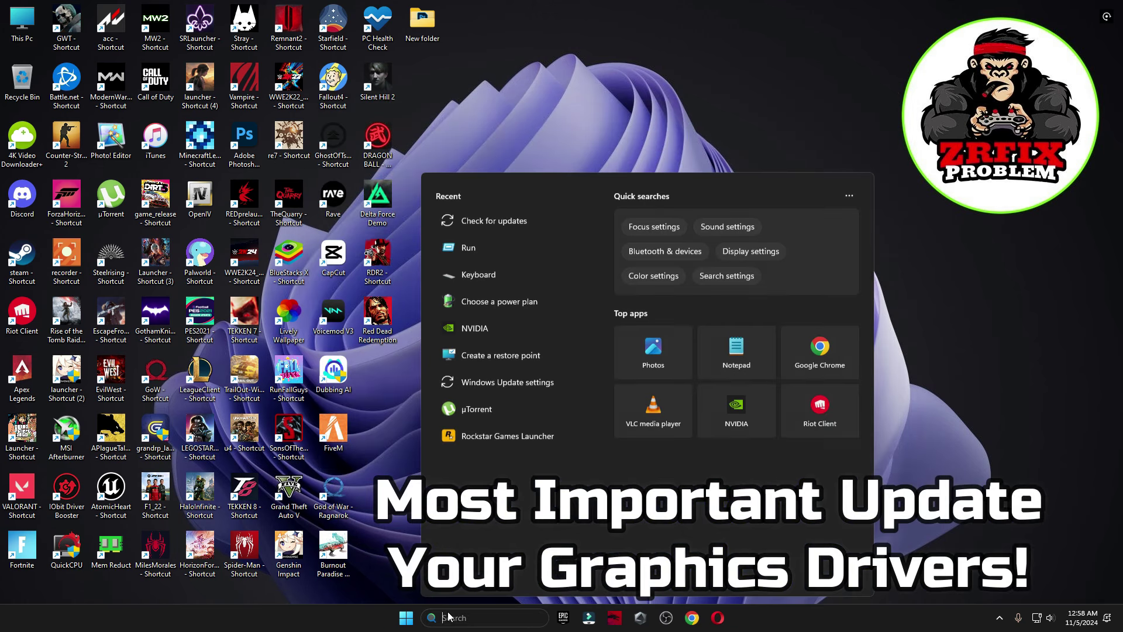
type("nVIDIA")
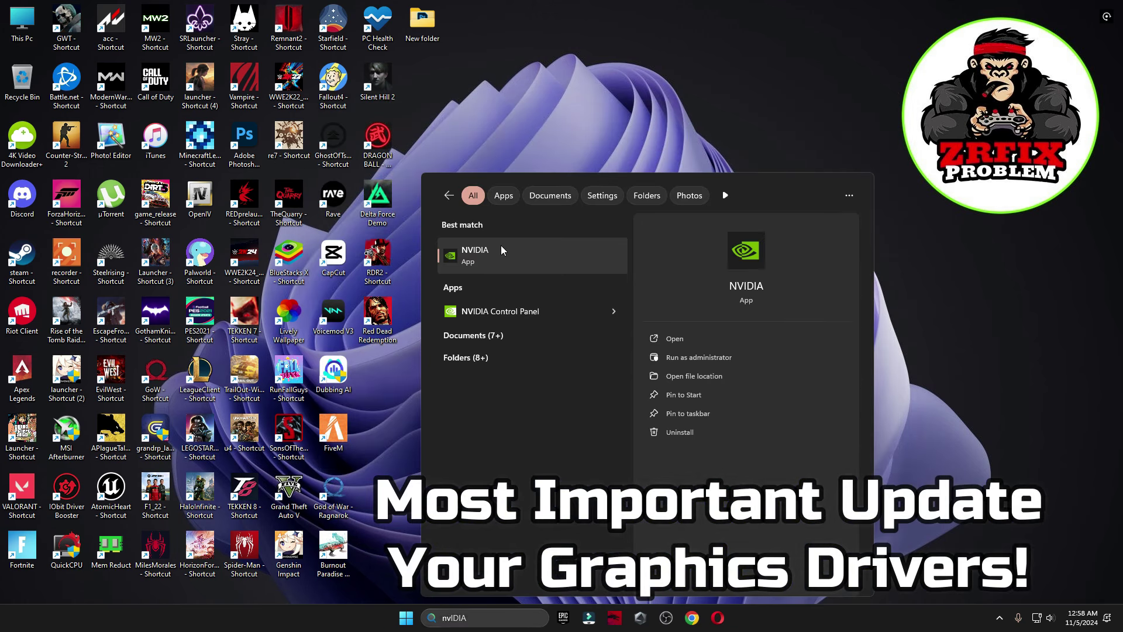
left_click(501, 245)
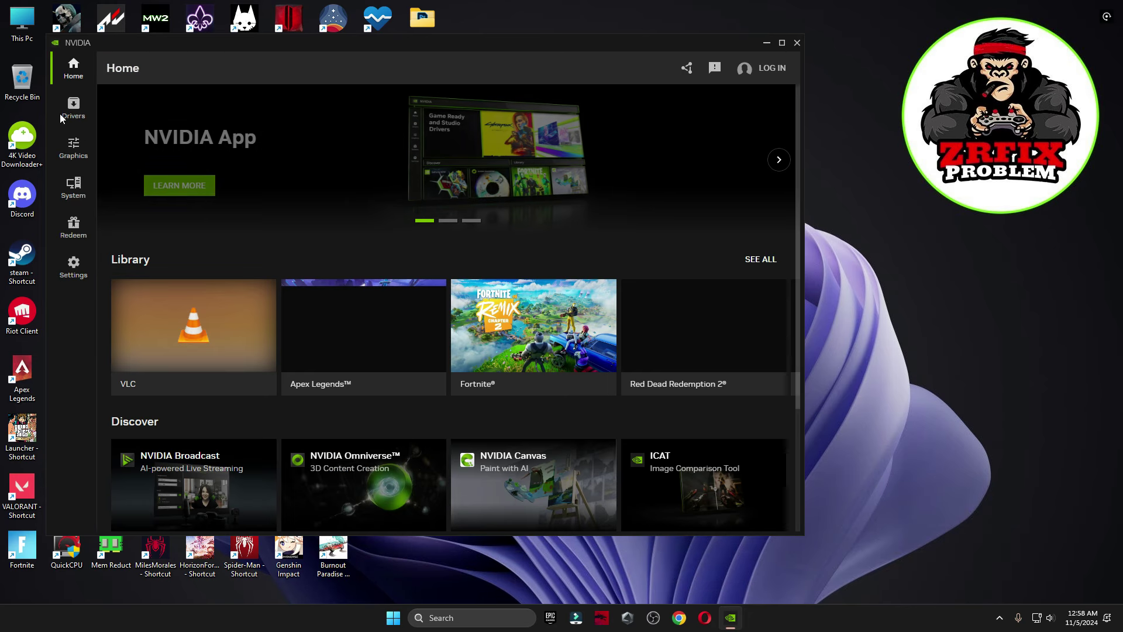
left_click(65, 111)
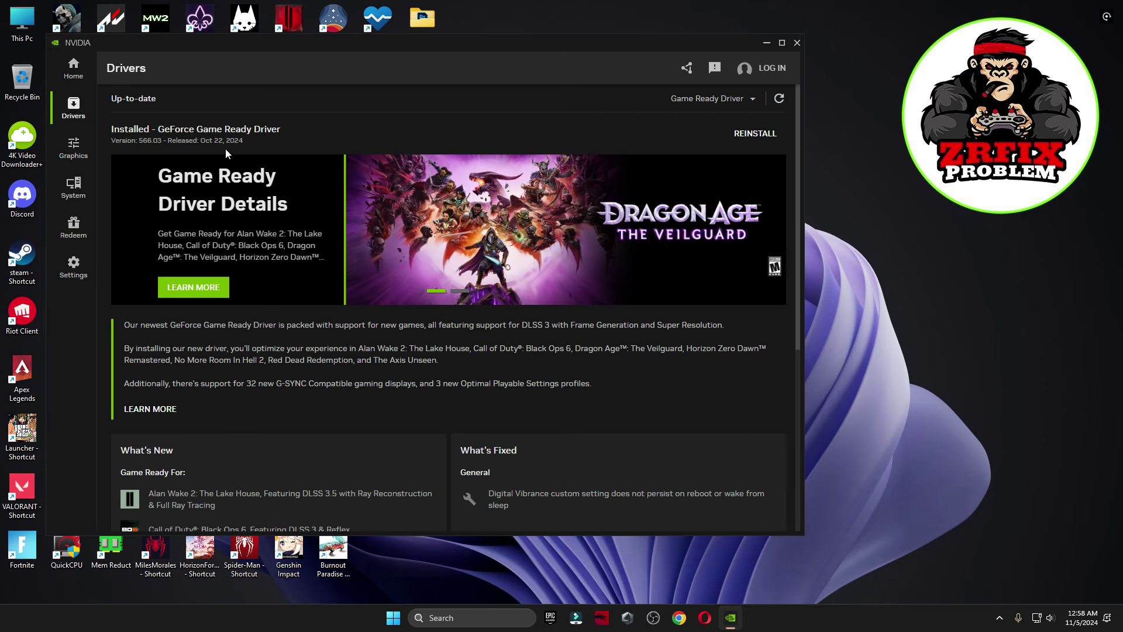
left_click(795, 47)
Open the Quick-CPU 64bit folder within 4 Power Plan, launch QuickCPU with permission to make changes, and close the folder window.
double_click(554, 199)
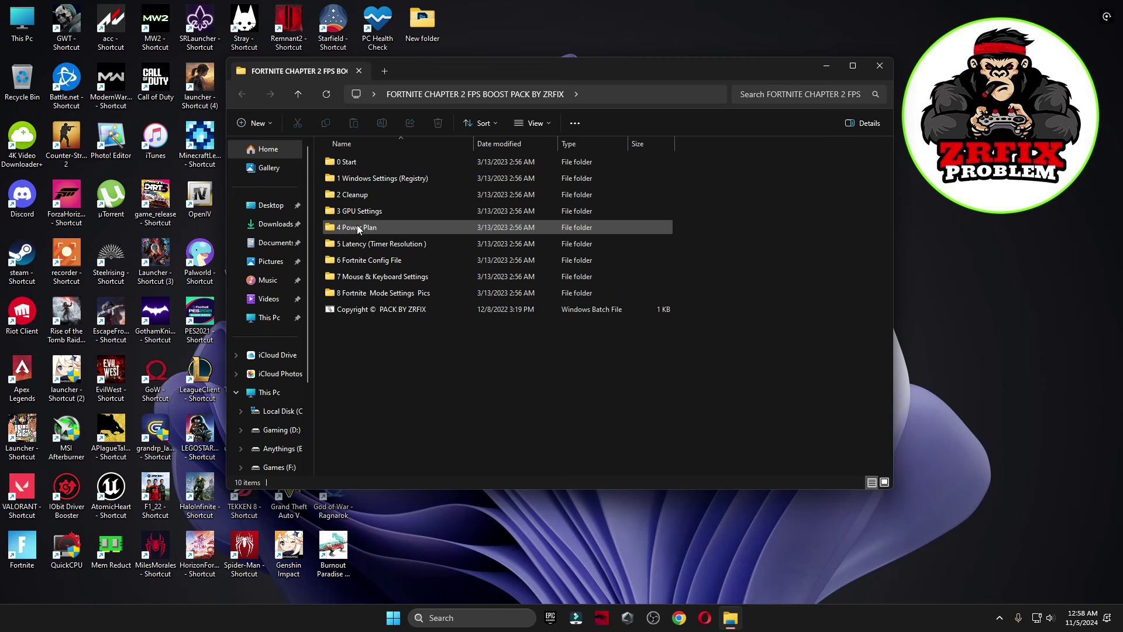
double_click(357, 226)
double_click(356, 164)
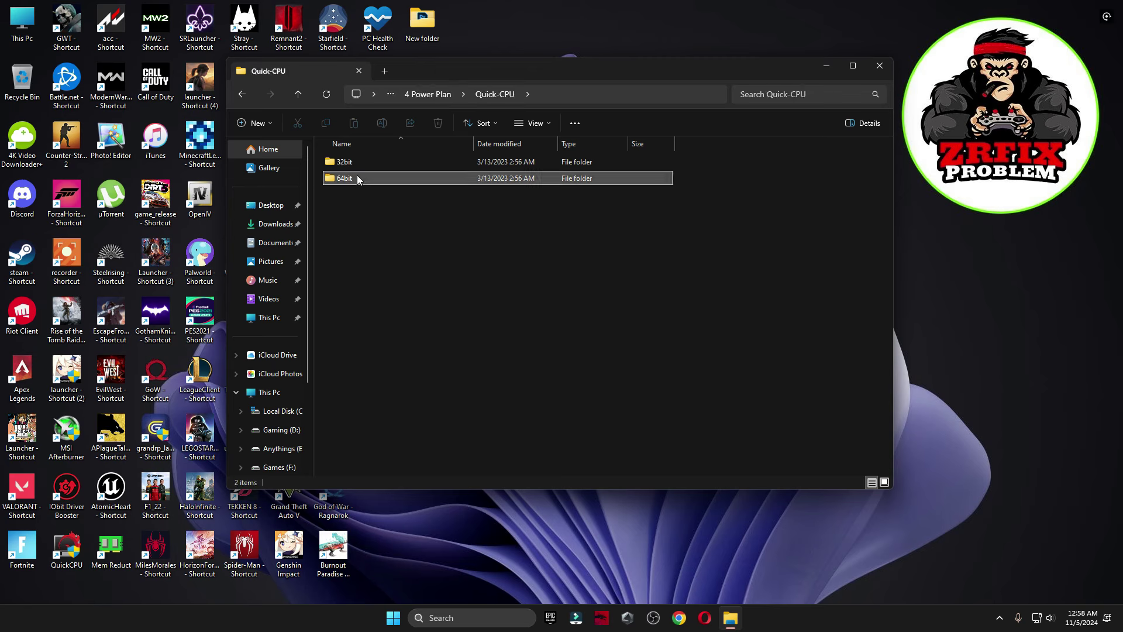
double_click(357, 174)
double_click(363, 163)
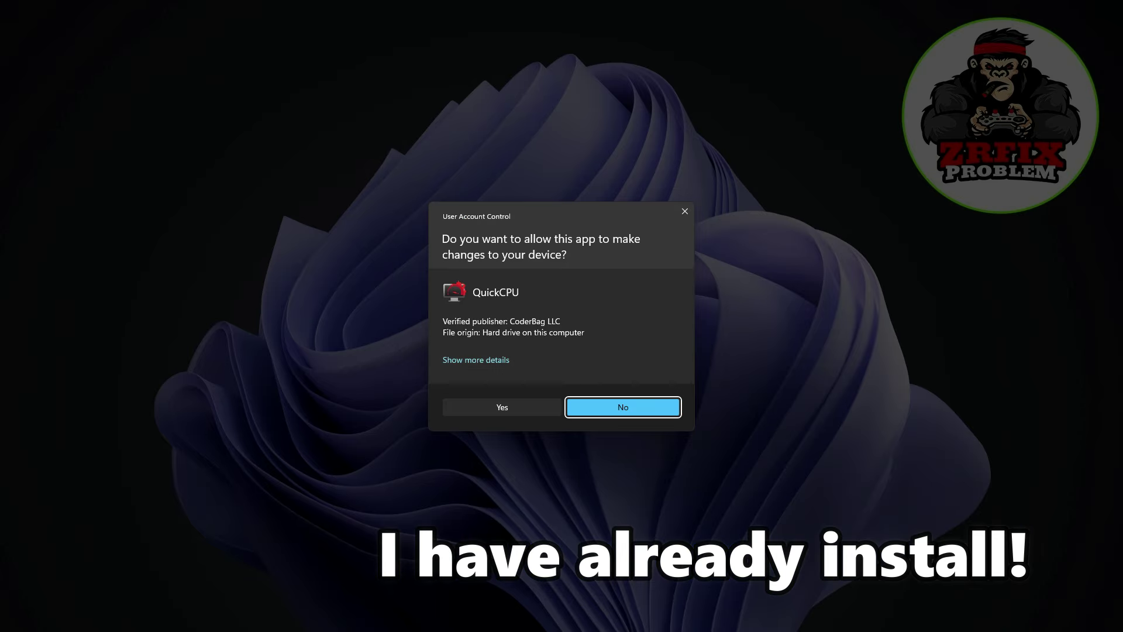
left_click(502, 407)
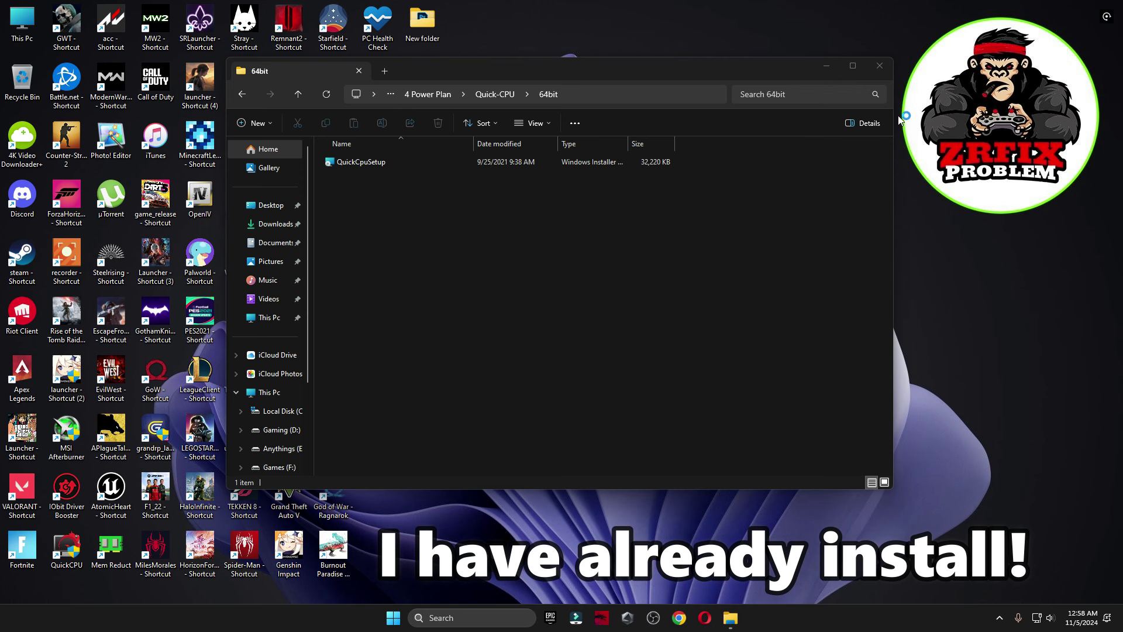
left_click(878, 61)
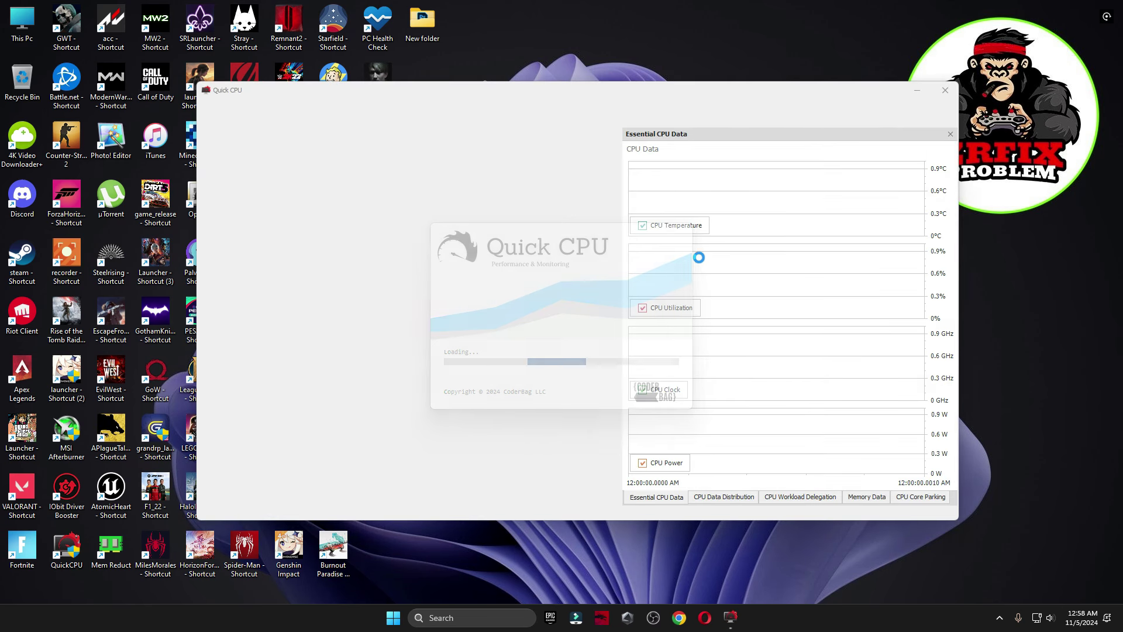
Select the High performance power plan in Quick CPU, apply it with the core and performance sliders at 100%, and close the program.
left_click_drag(679, 90, 613, 85)
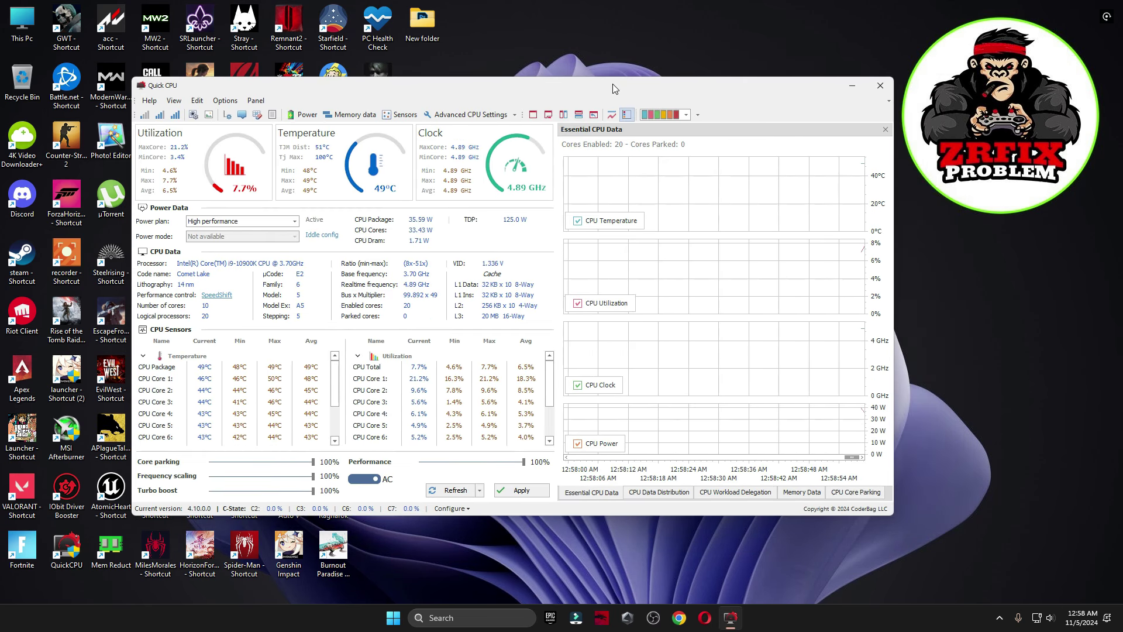
left_click(228, 223)
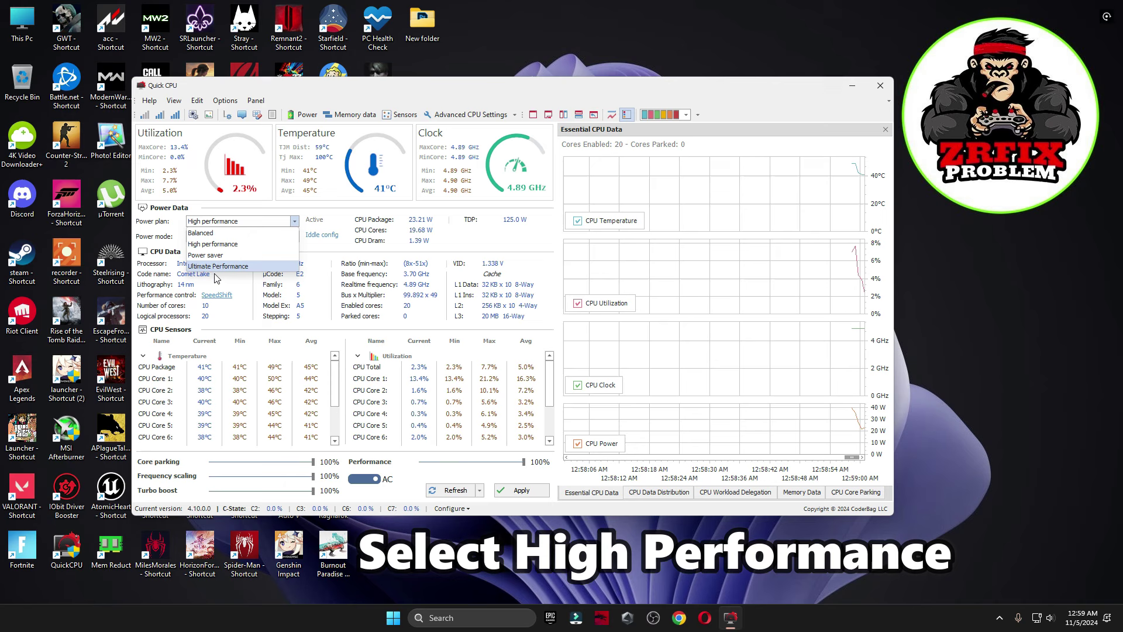
left_click(238, 245)
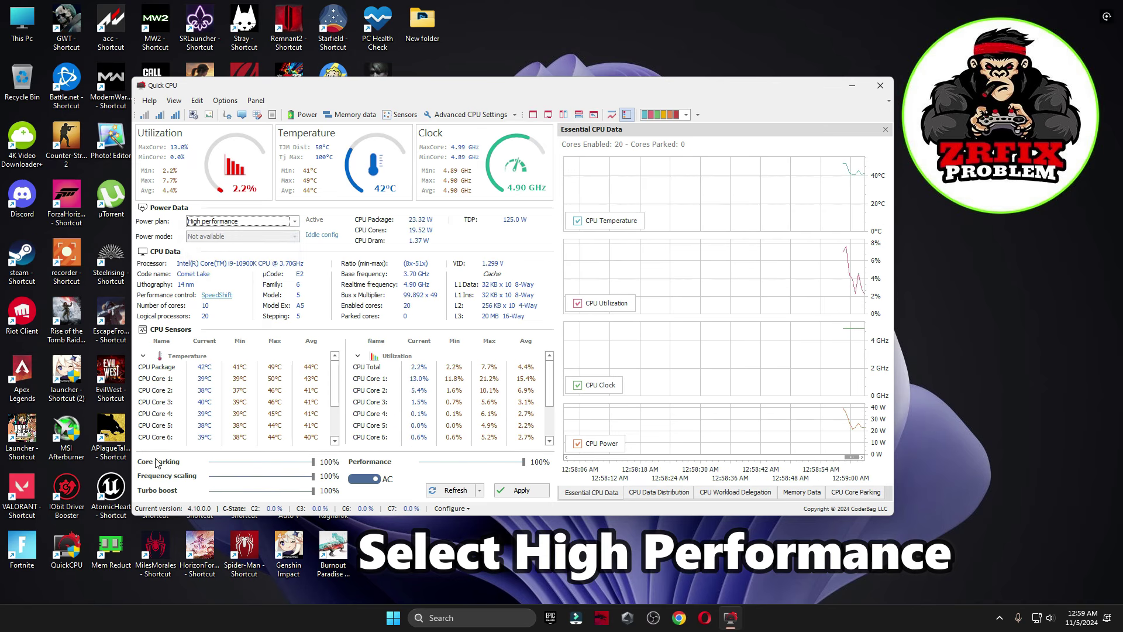
left_click(311, 462)
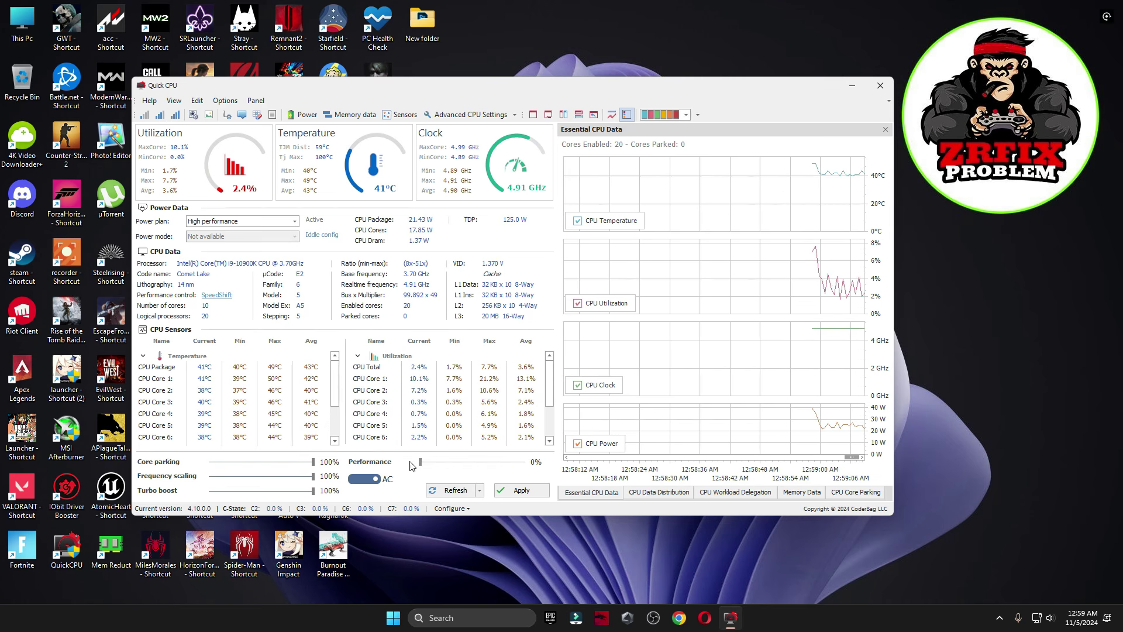
left_click(521, 491)
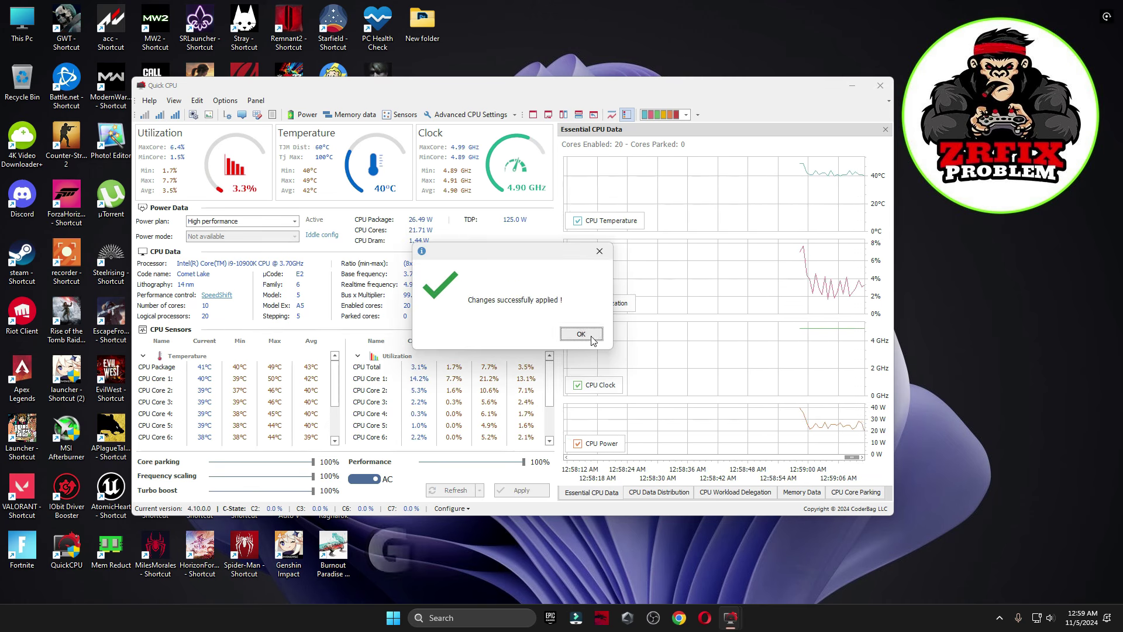
left_click(581, 332)
key("alt+F4")
Open the Windows power plan settings, check the selected plan and the additional plans, and close the window.
left_click(471, 617)
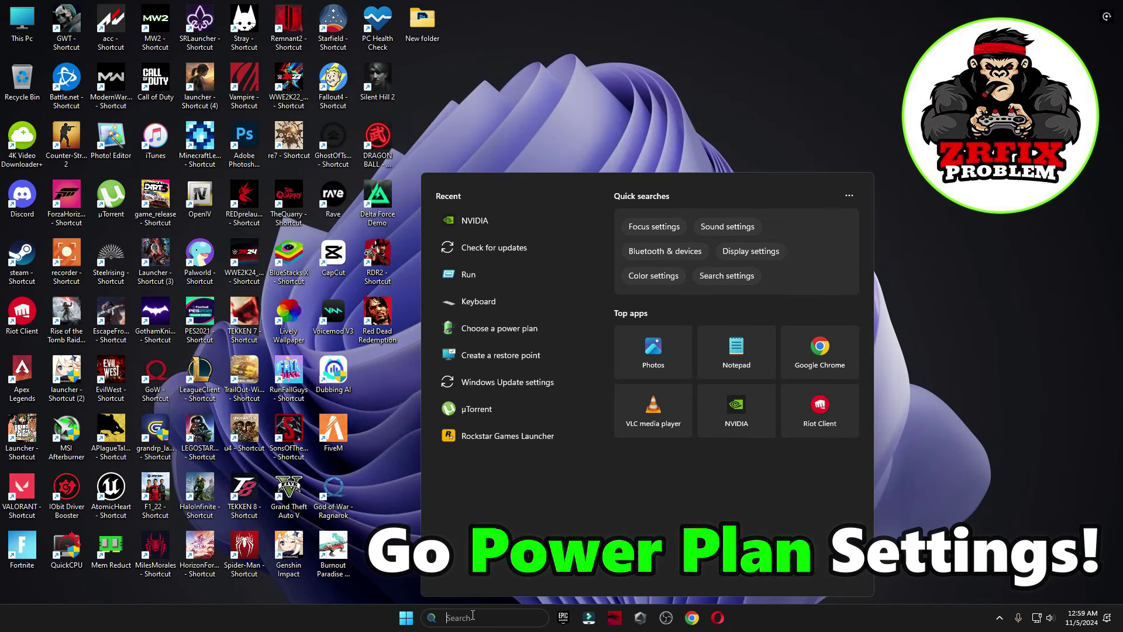
type("power")
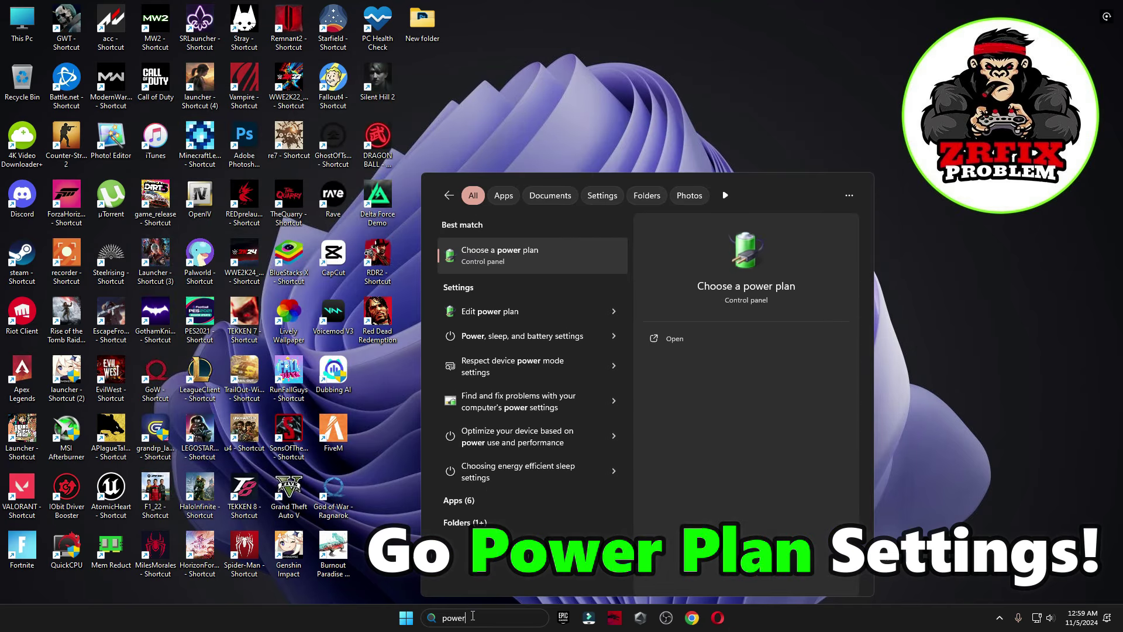
left_click(493, 252)
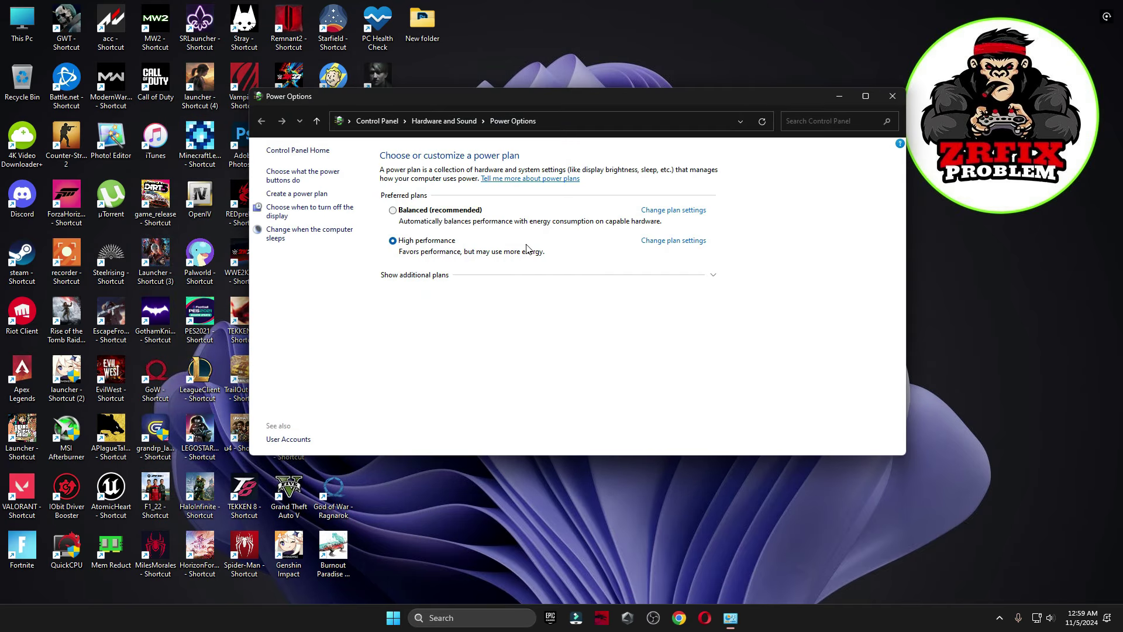
left_click_drag(560, 100, 536, 75)
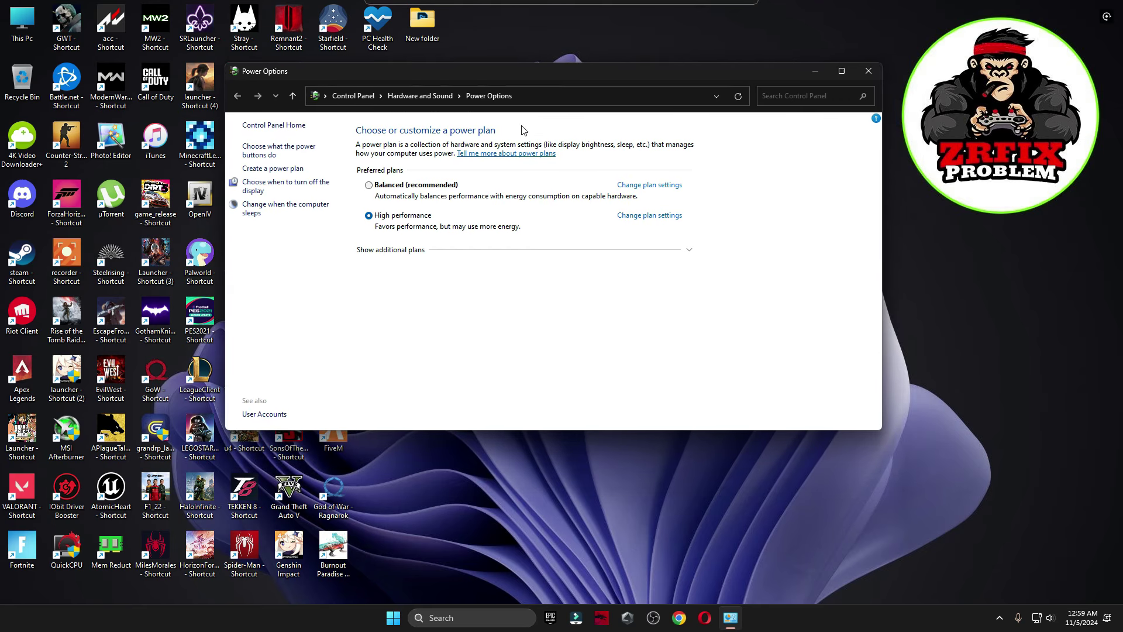
left_click(375, 251)
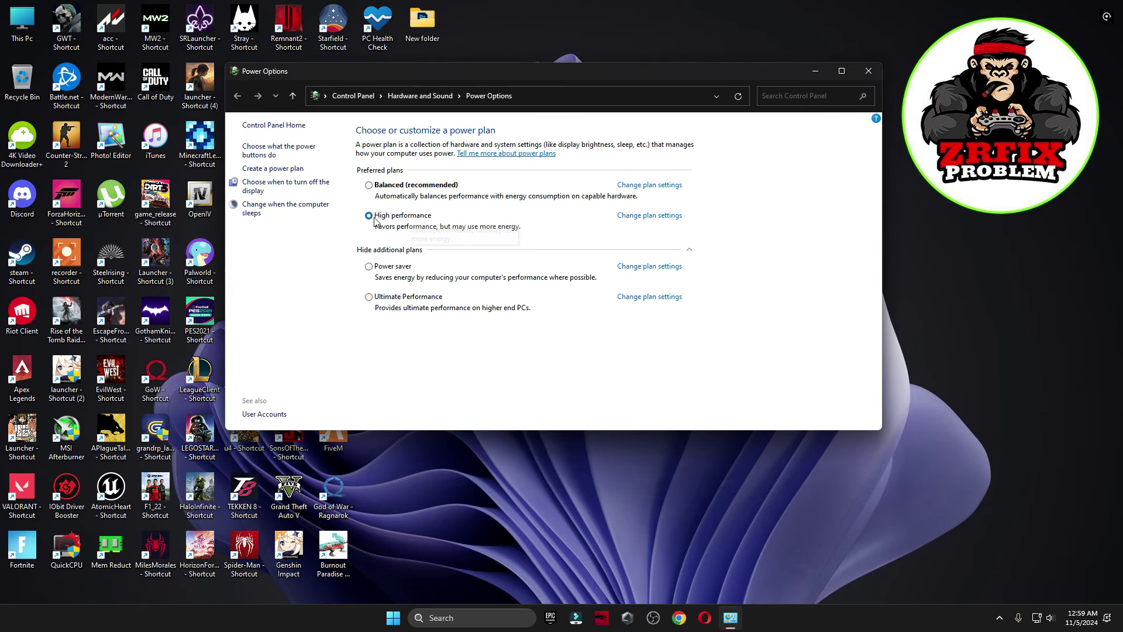
left_click(688, 252)
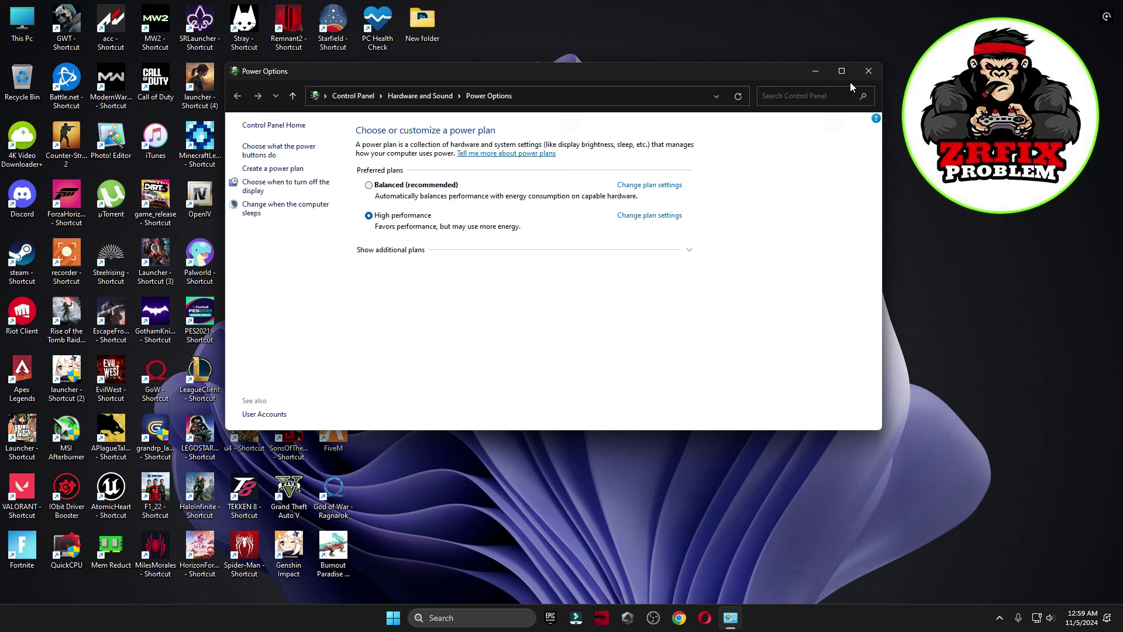
left_click(869, 71)
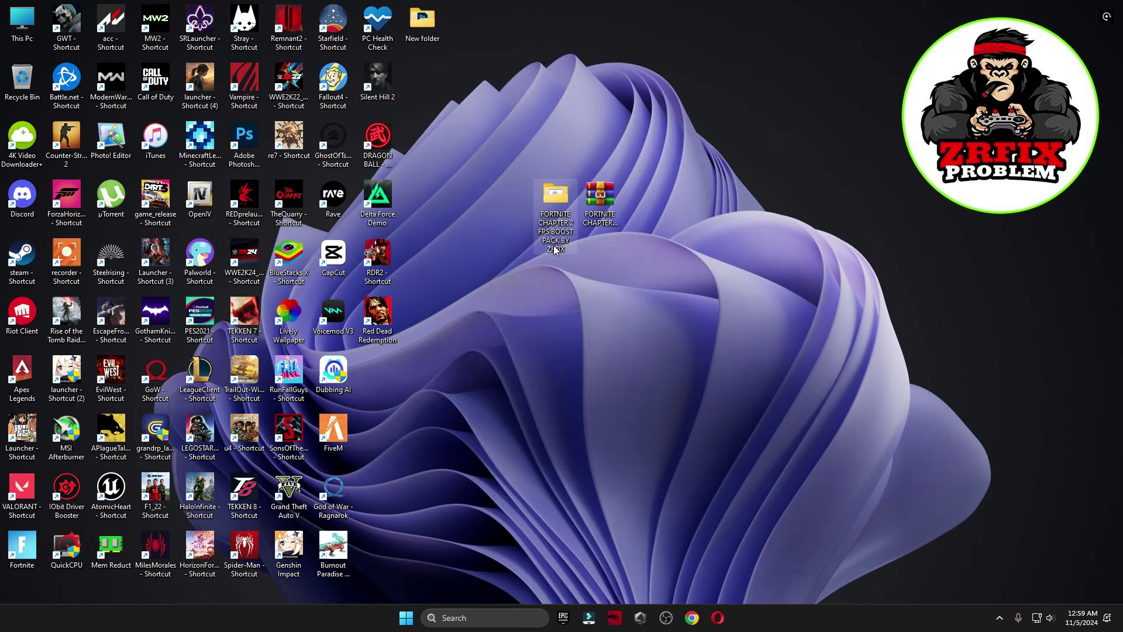
Run Timer Resolution from the pack's 5 Latency folder at maximum resolution and minimize its window.
double_click(554, 209)
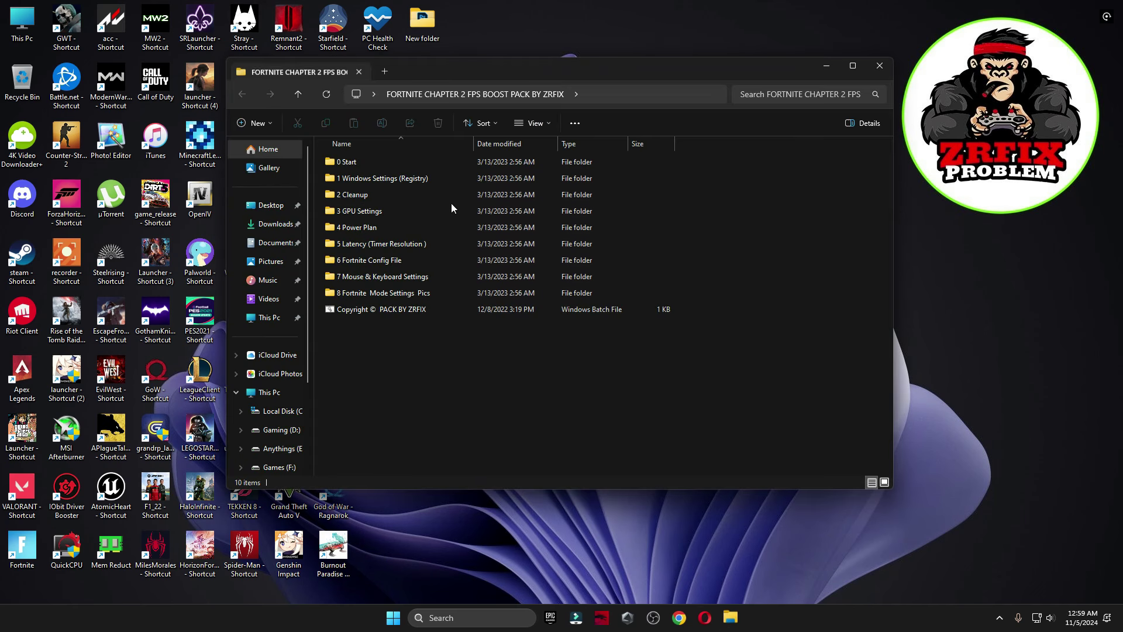
double_click(367, 245)
double_click(367, 162)
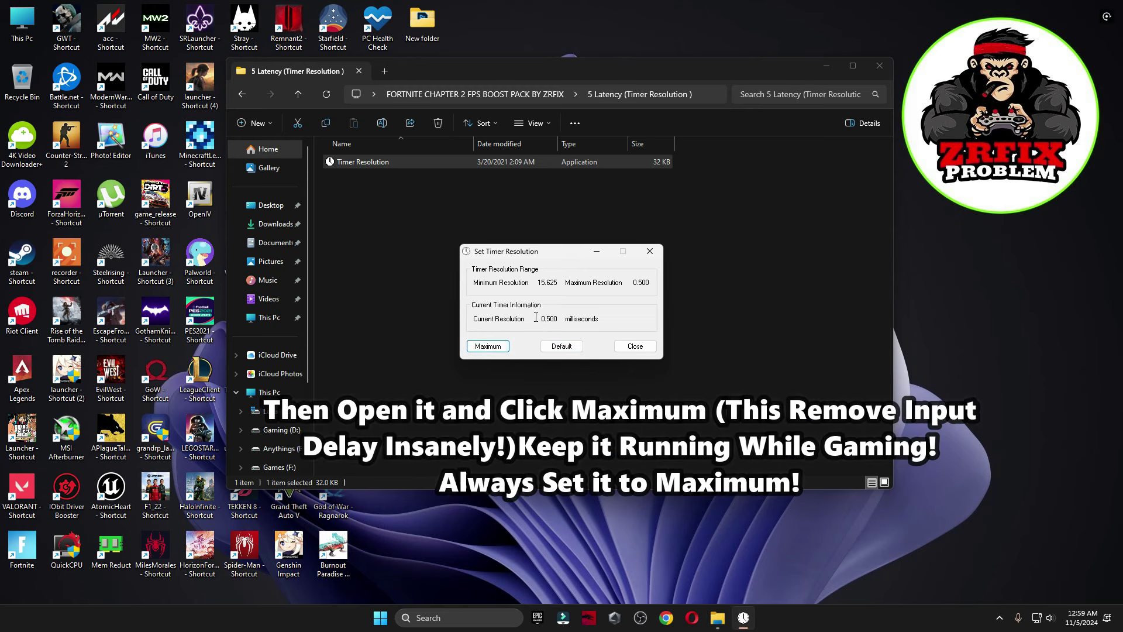
left_click(598, 253)
Copy the GameUserSettings file from the pack's 6 Fortnite Config File folder.
left_click(242, 94)
double_click(362, 258)
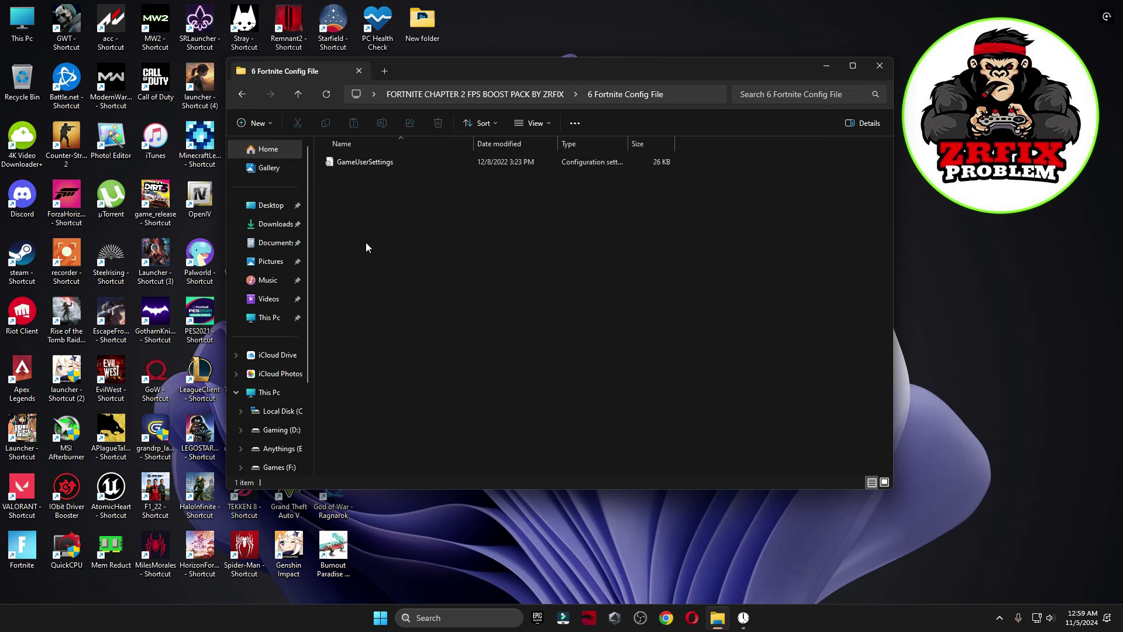
right_click(358, 163)
left_click(396, 179)
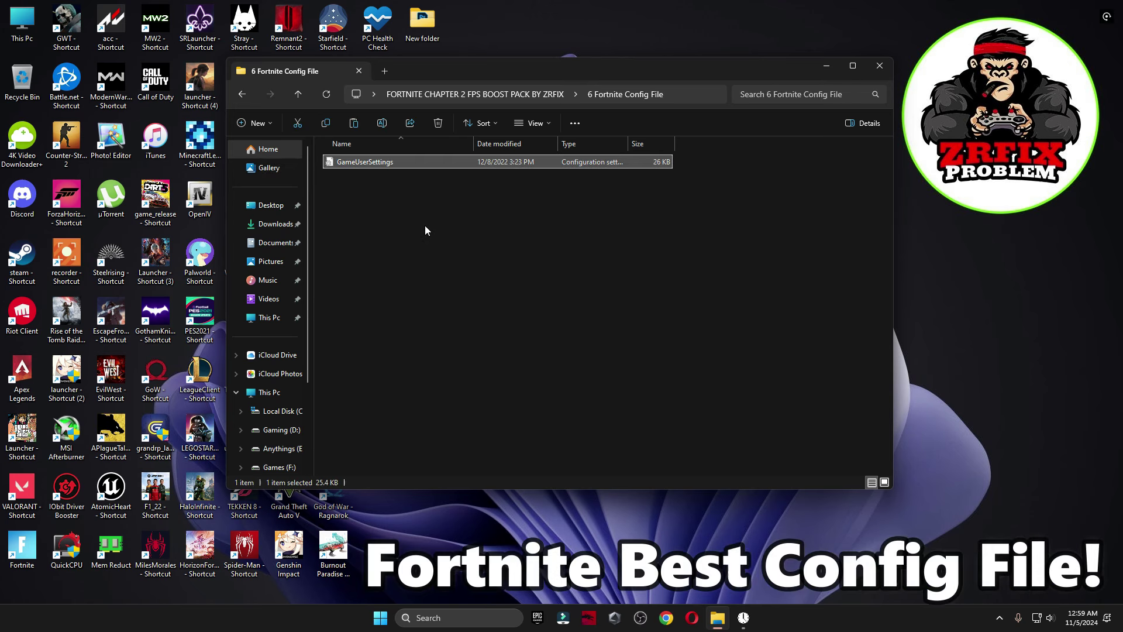
Open the appdata folder through the Windows Run dialog.
left_click(458, 620)
type("run")
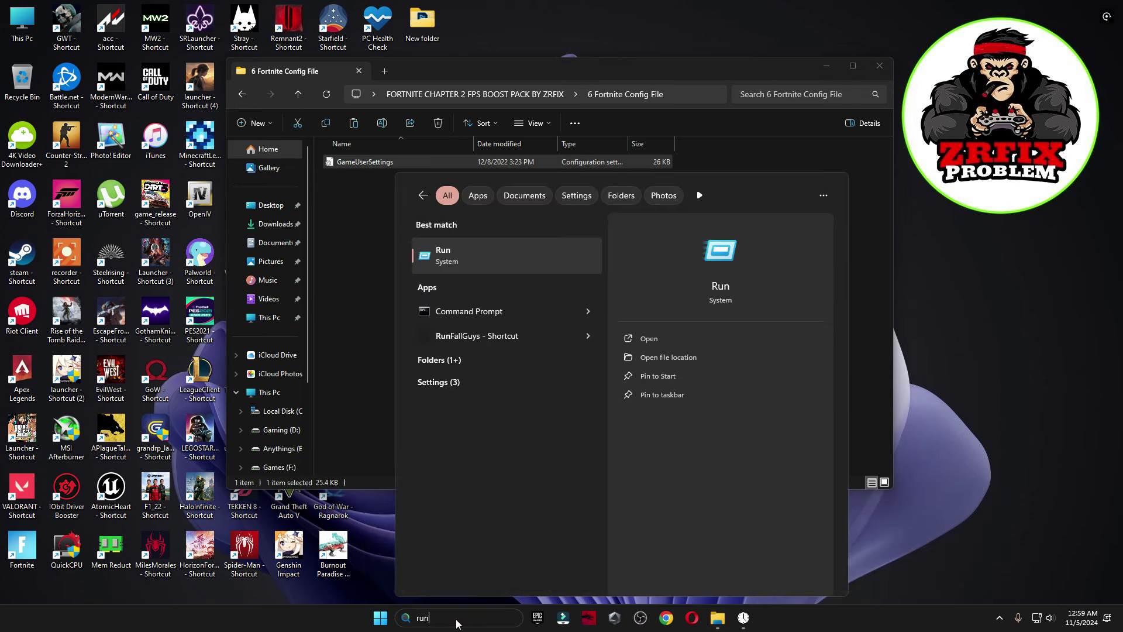
left_click(457, 257)
left_click_drag(179, 489, 597, 231)
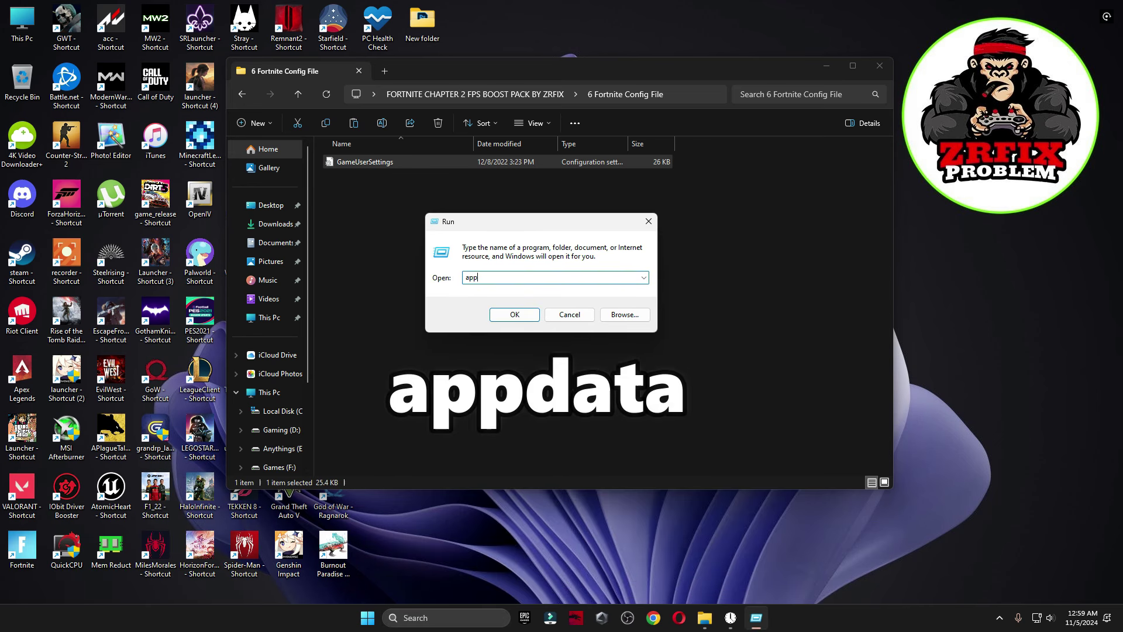
left_click(517, 314)
Paste the copied GameUserSettings file into Local\FortniteGame\Saved\Config\WindowsClient and close that folder window.
double_click(393, 177)
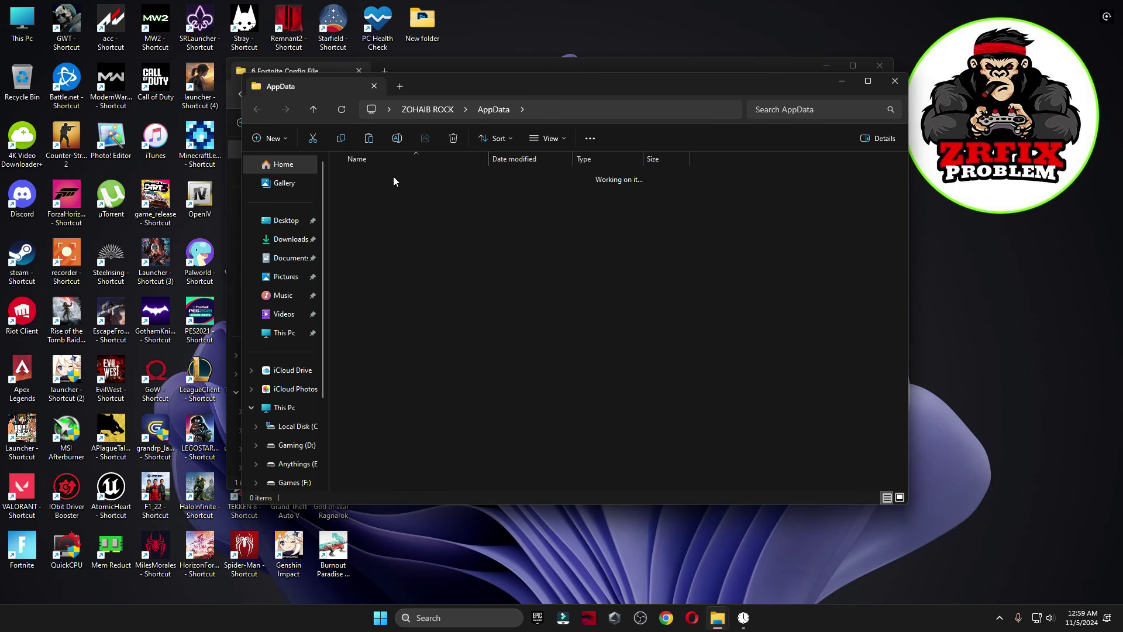
key("f")
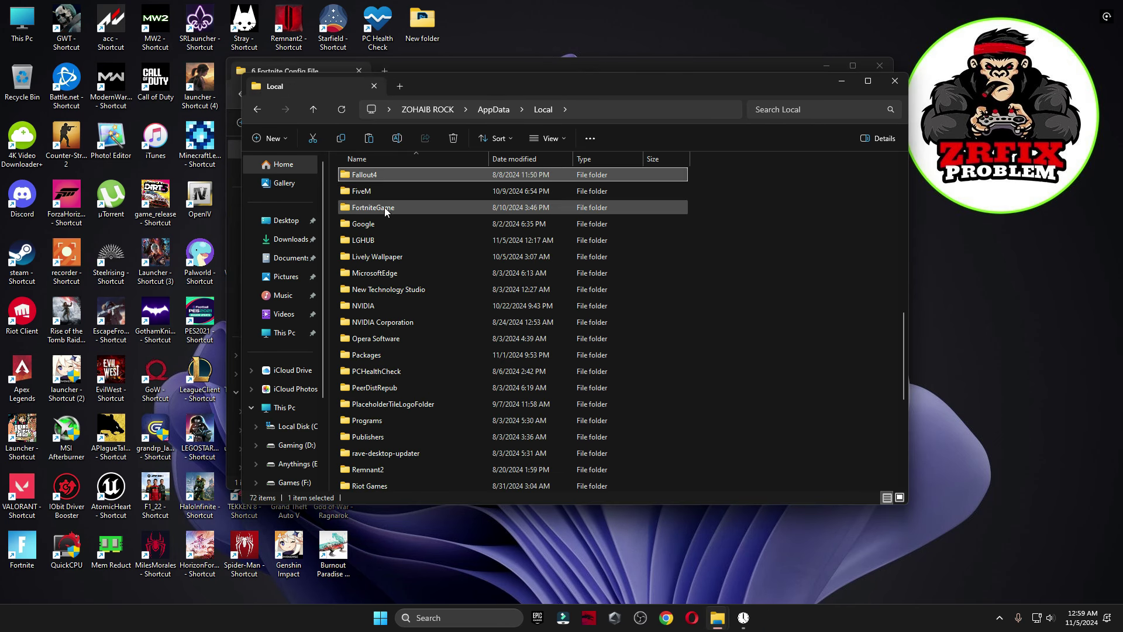
double_click(371, 210)
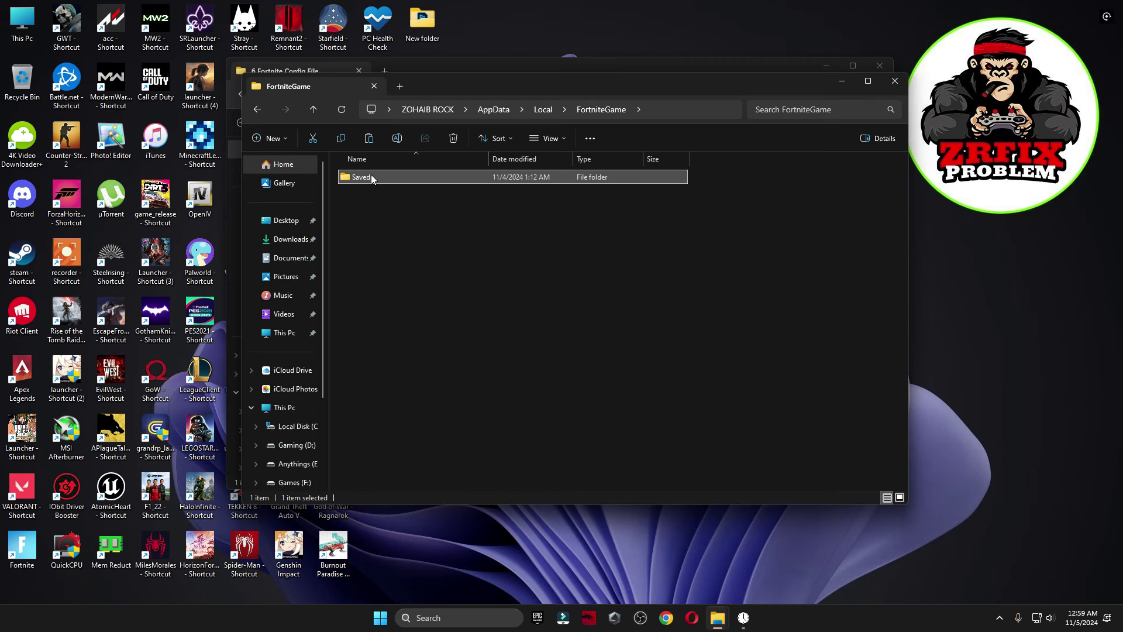
double_click(371, 174)
double_click(369, 194)
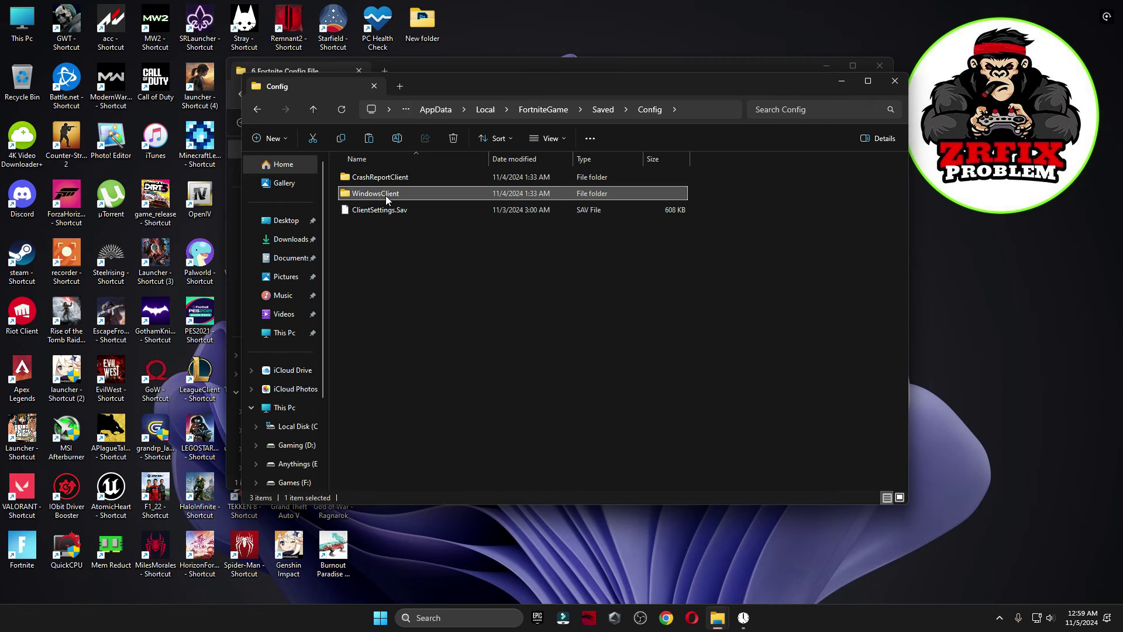
double_click(385, 196)
right_click(379, 207)
left_click(392, 220)
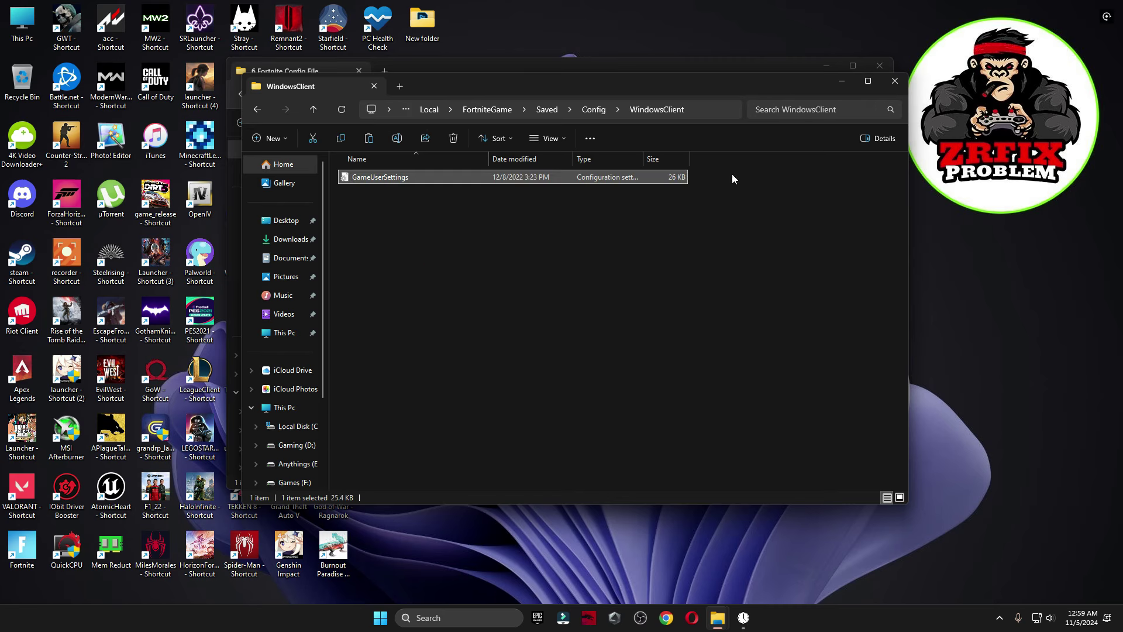
left_click(896, 81)
Open M1 Mouse Acceleration from the 7 Mouse & Keyboard Settings folder and check the pointer and button options in Mouse Properties.
key("alt+Up")
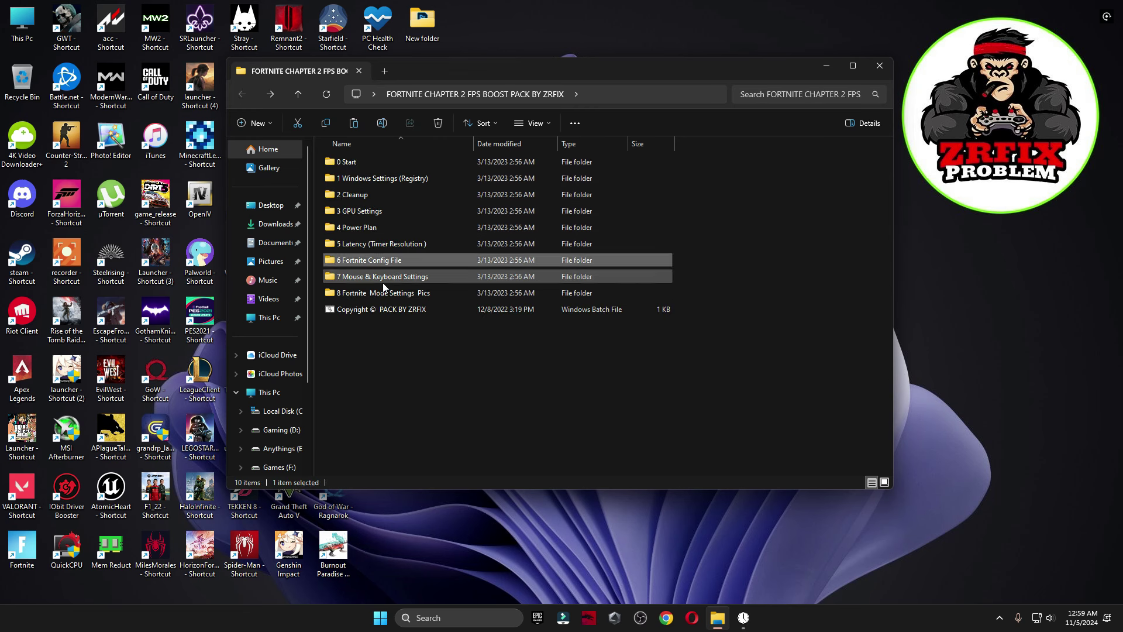
double_click(351, 278)
double_click(416, 179)
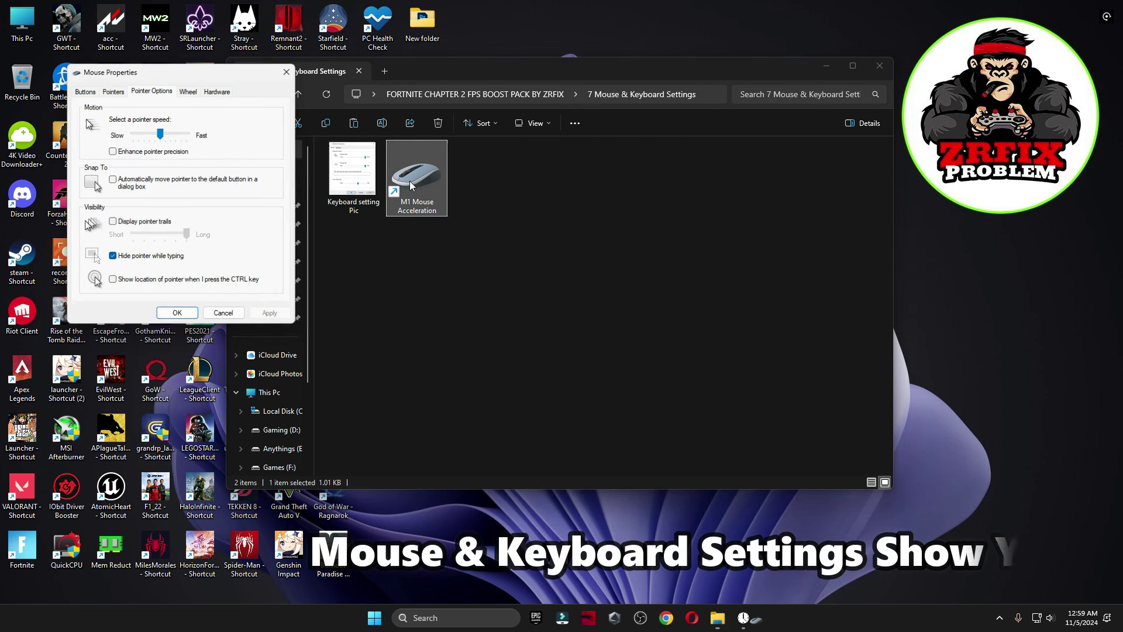
left_click_drag(236, 72, 539, 128)
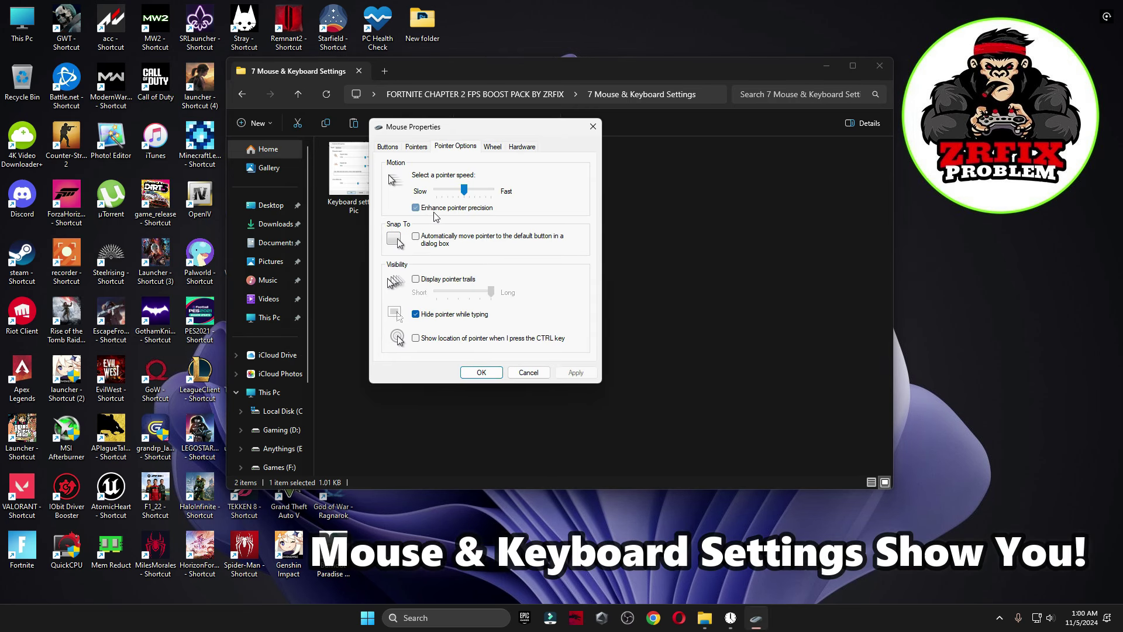
left_click(387, 147)
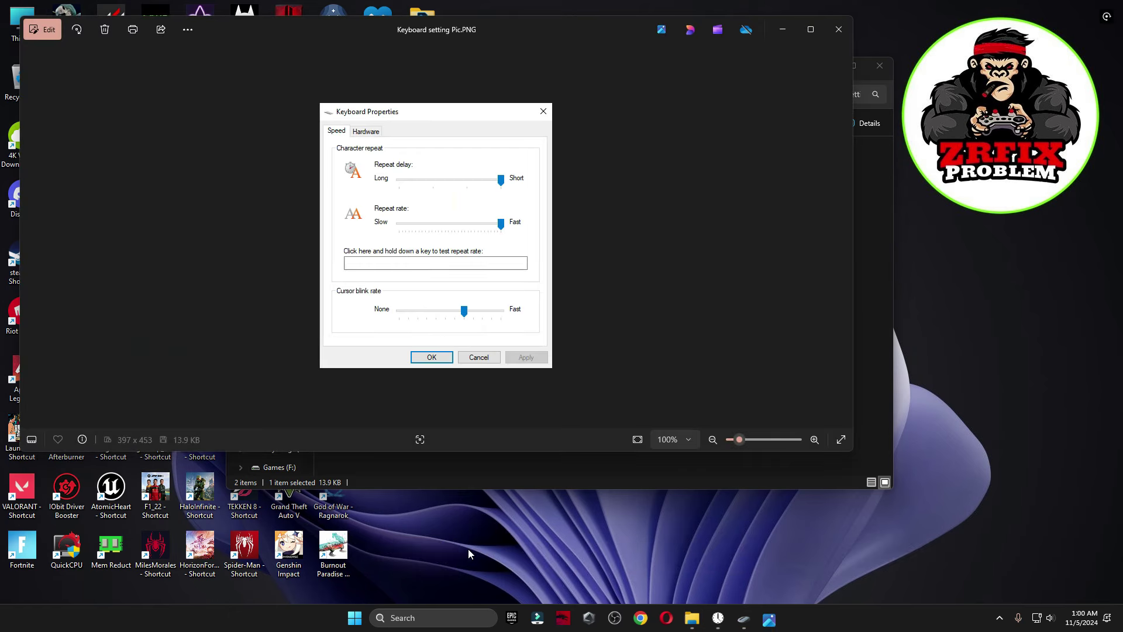
Open the Keyboard control panel and compare its repeat delay, repeat rate and cursor blink settings with the reference picture, then close both.
left_click(465, 617)
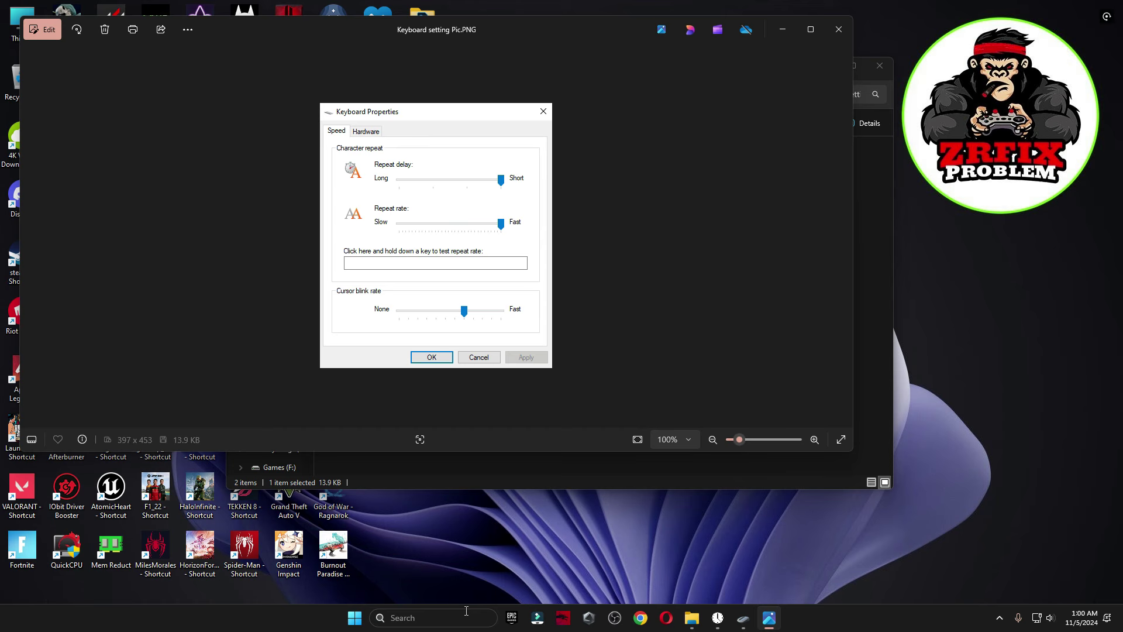
type("keyboard")
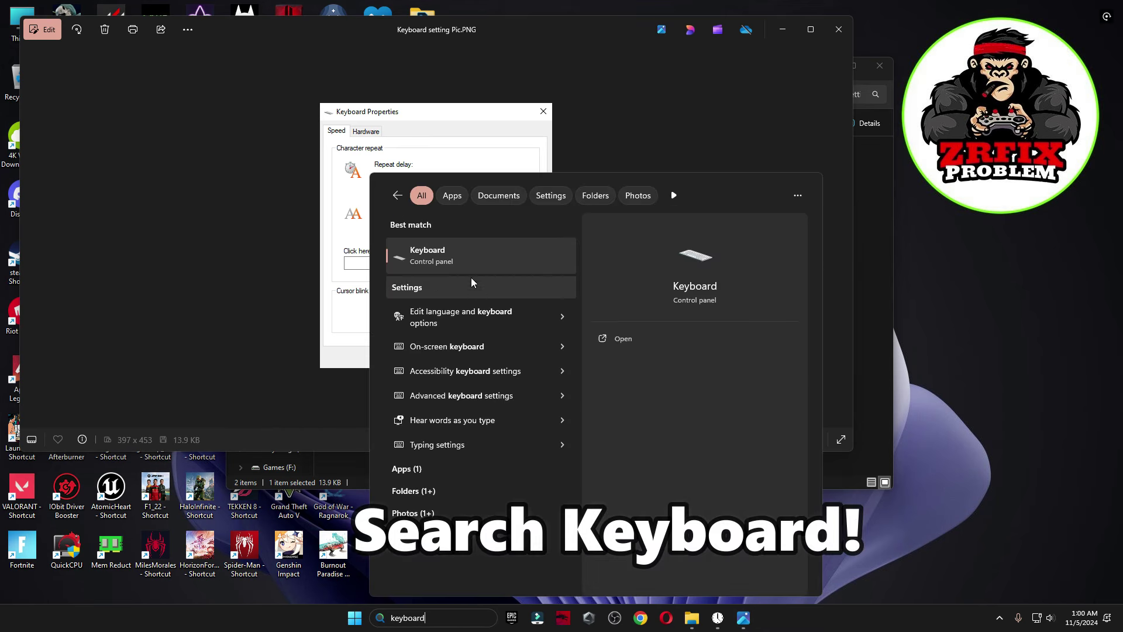
left_click(462, 251)
left_click_drag(255, 99, 719, 111)
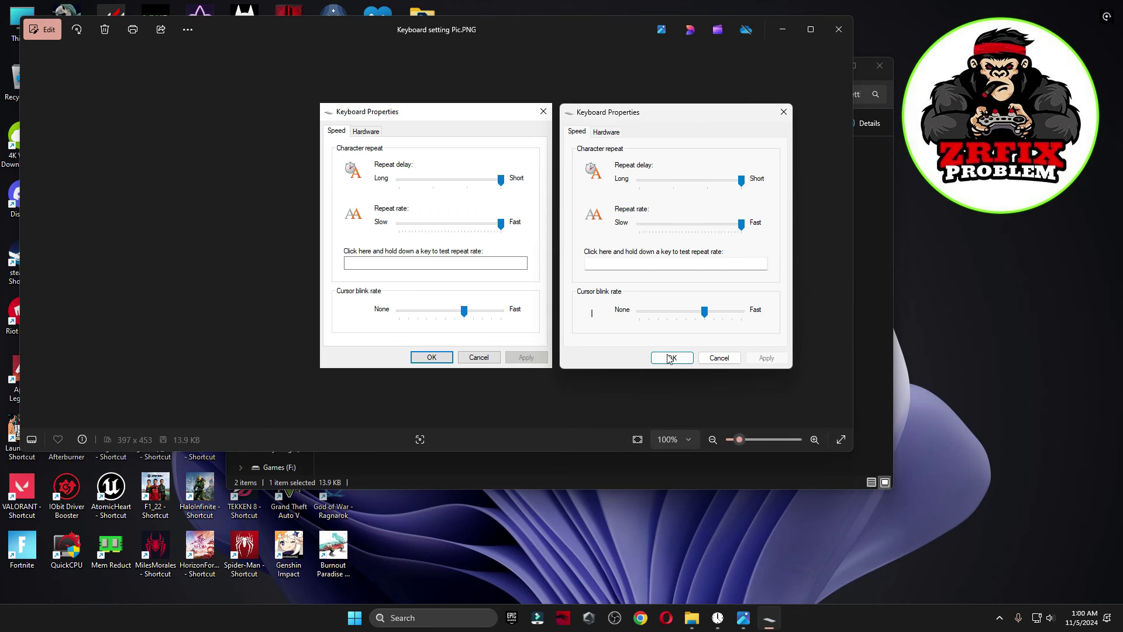
left_click(785, 112)
left_click(838, 29)
key("alt+Left")
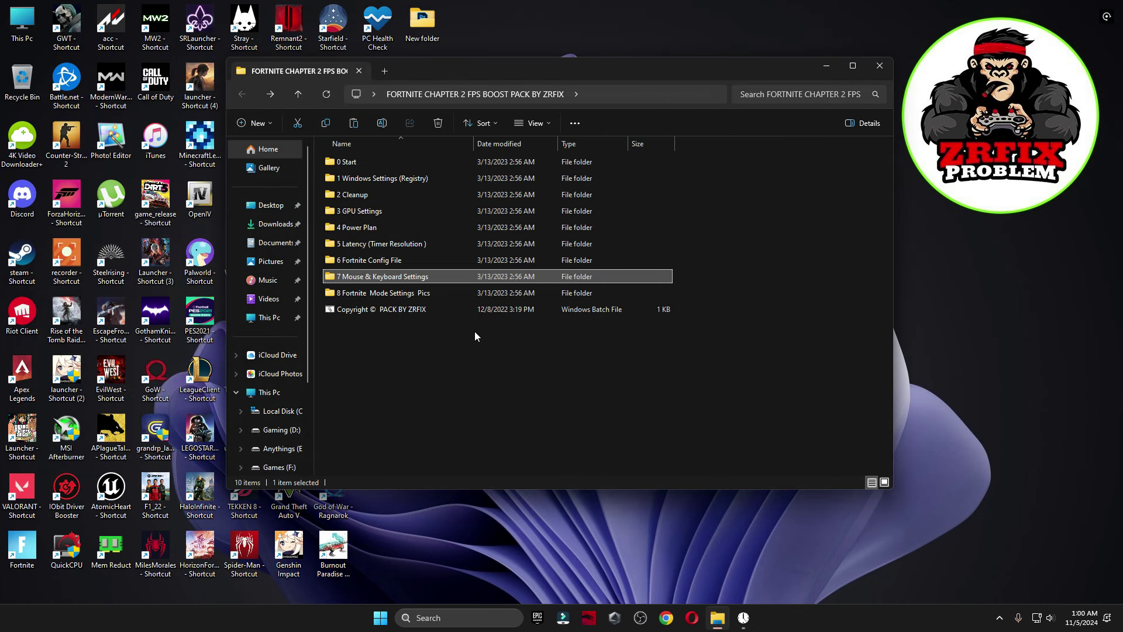
Open the pack's 8 Fortnite Mode Settings Pics folder and show its subfolders as large icon previews.
left_click(386, 294)
double_click(353, 293)
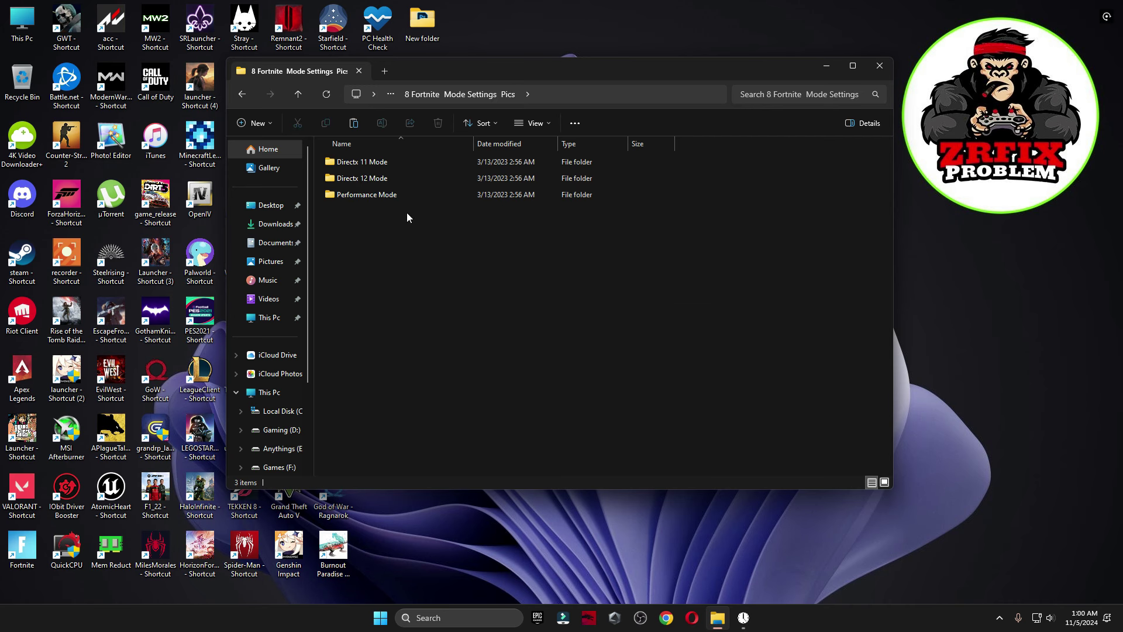
right_click(447, 251)
mouse_move(580, 287)
left_click(626, 286)
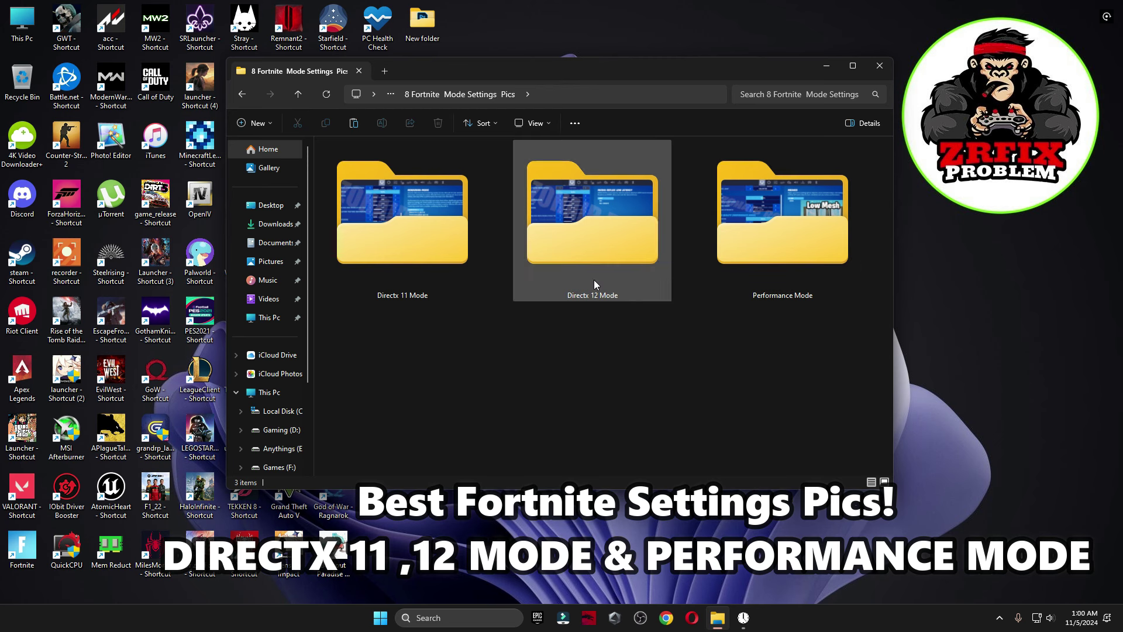
View both recommended-settings pictures in the Directx 11 Mode folder and return to the mode folders.
double_click(459, 221)
double_click(374, 191)
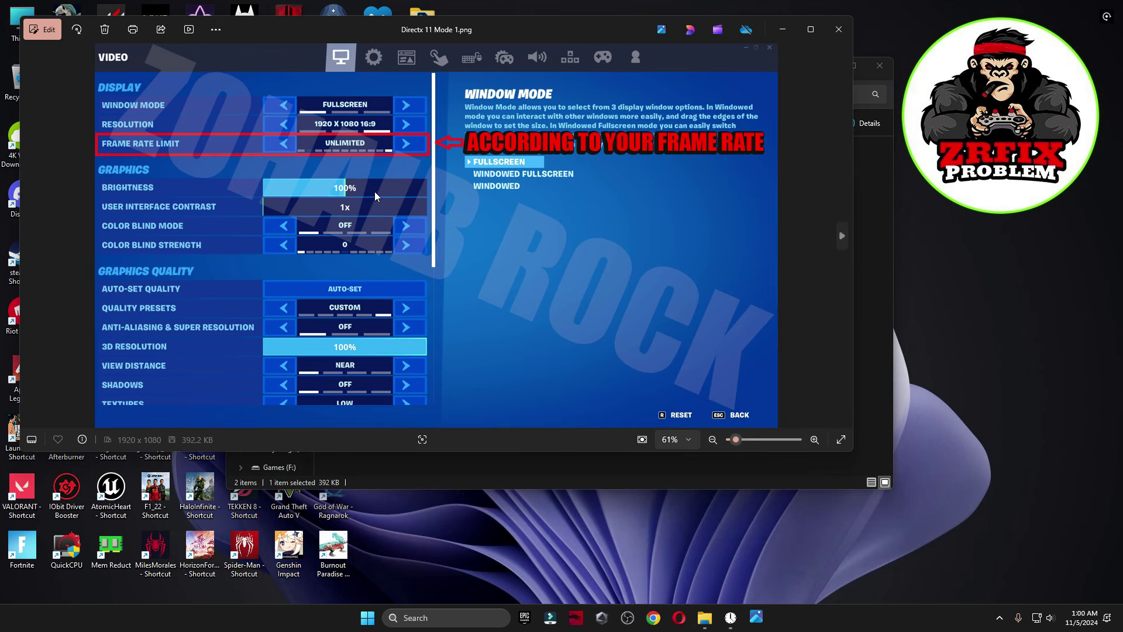
key("Right")
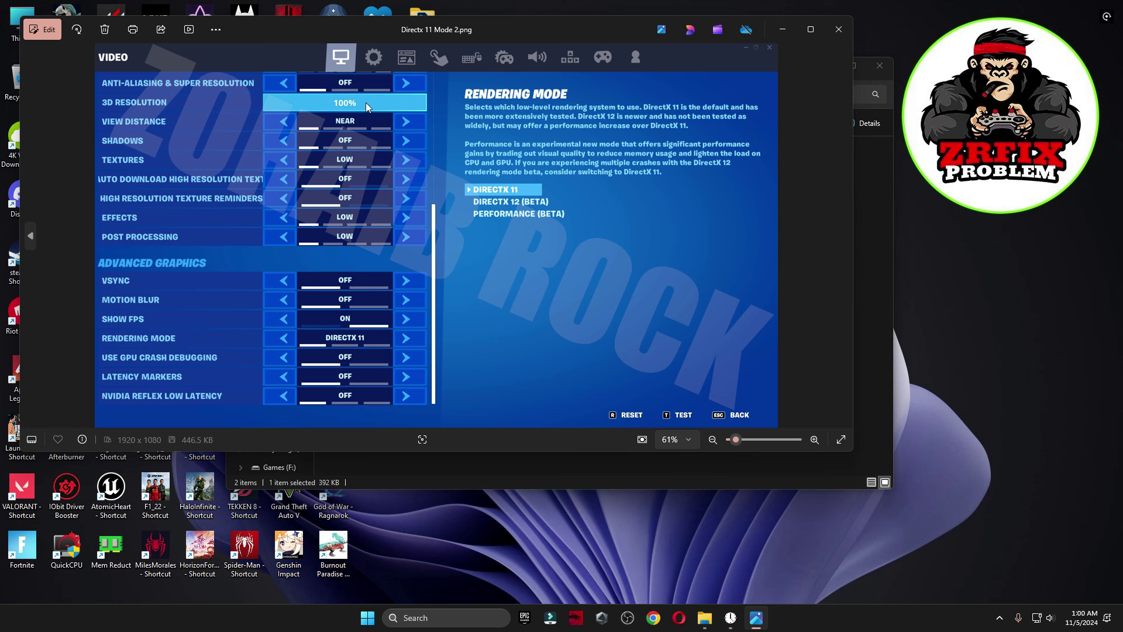
left_click(848, 34)
key("alt+Left")
View both recommended-settings pictures in the Directx 12 Mode folder and return to the mode folders.
double_click(547, 230)
double_click(348, 184)
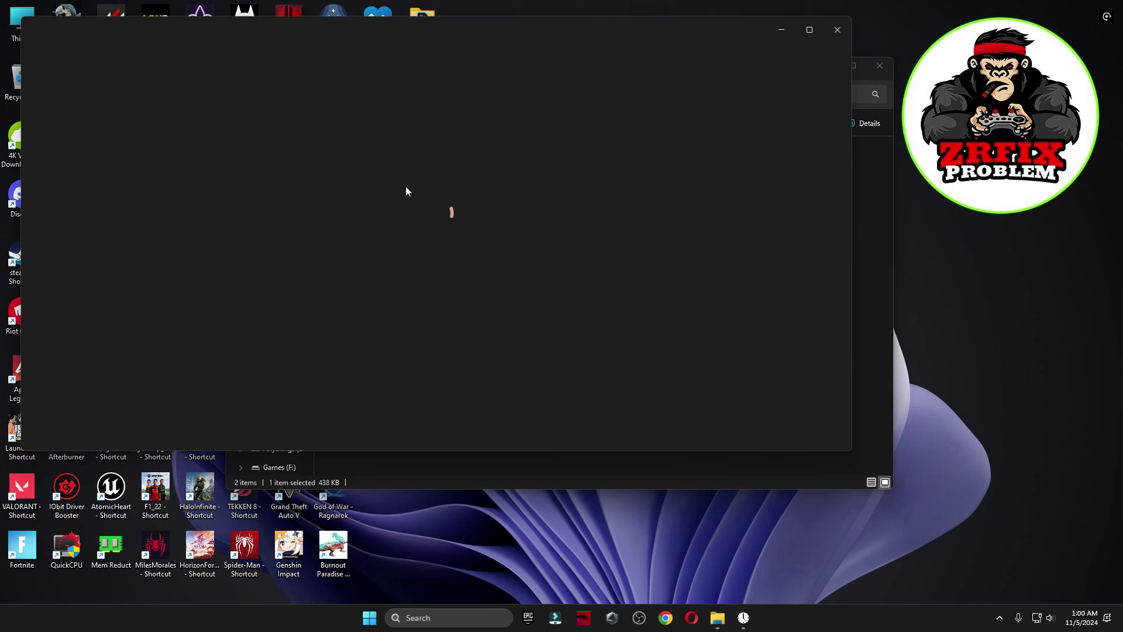
key("Right")
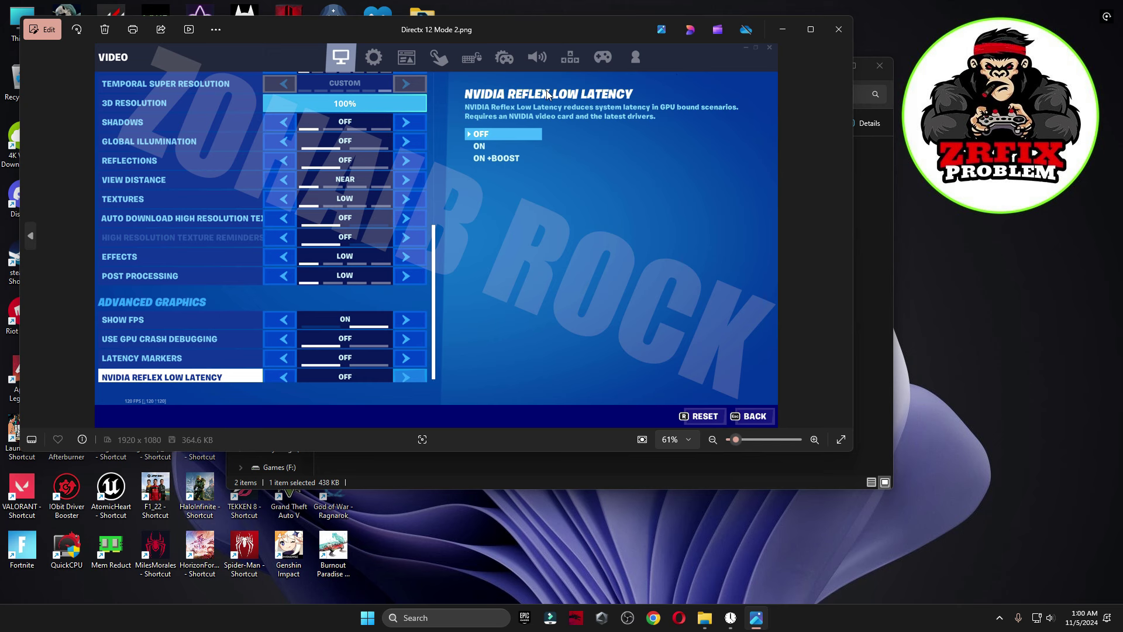
left_click(837, 29)
key("alt+Left")
View the Performance Mode pictures, including the High Meshes and Low Meshes versions, and close the picture viewer and folder window.
double_click(748, 224)
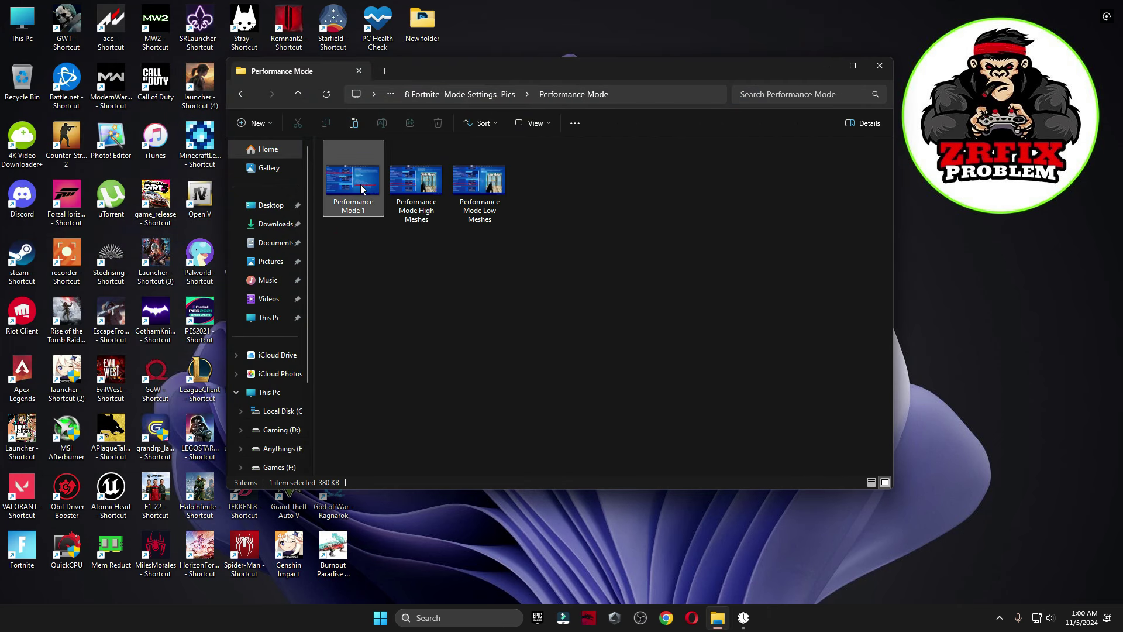
double_click(360, 184)
key("Right")
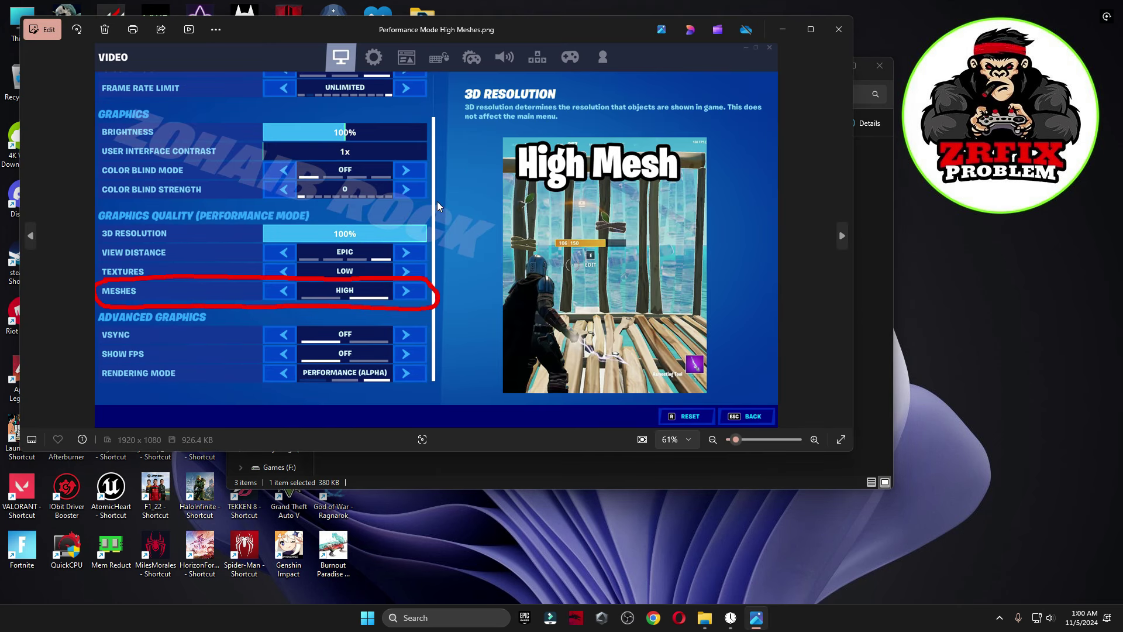
key("Right")
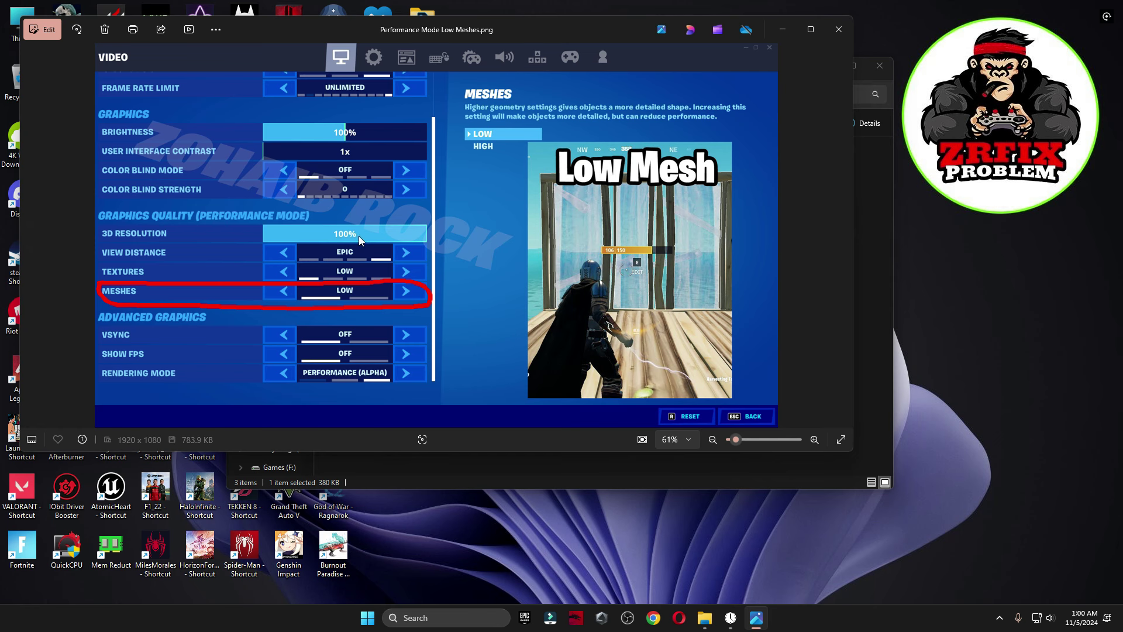
left_click(831, 33)
left_click(880, 65)
Open Windows Settings and go through Gaming and Game Mode to the Graphics settings page.
key("super")
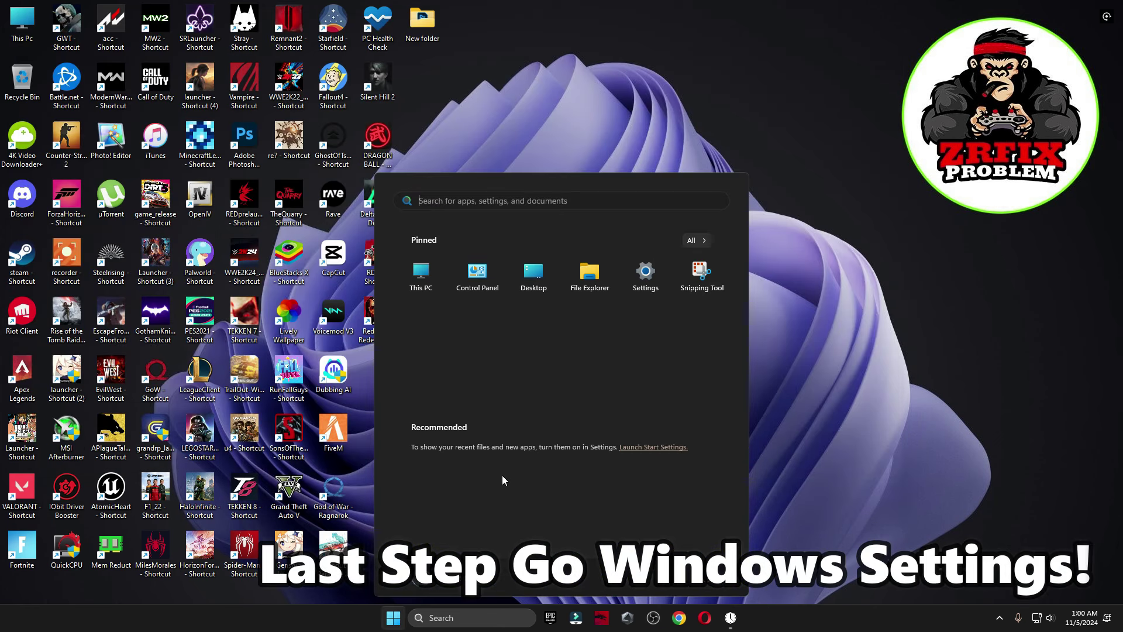
left_click(644, 273)
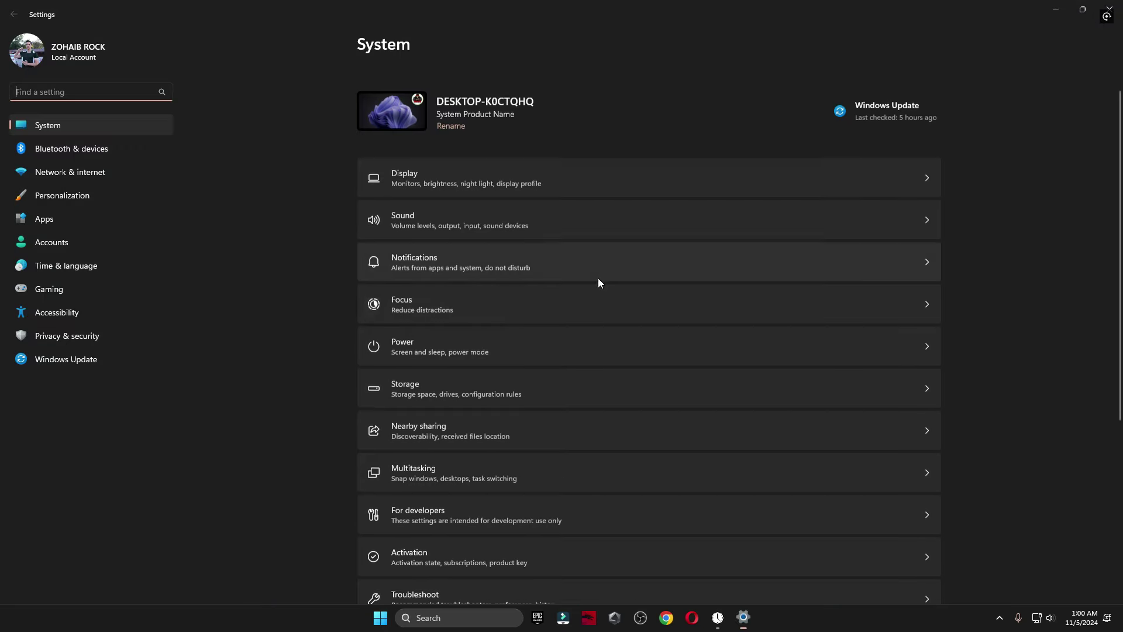
left_click(52, 290)
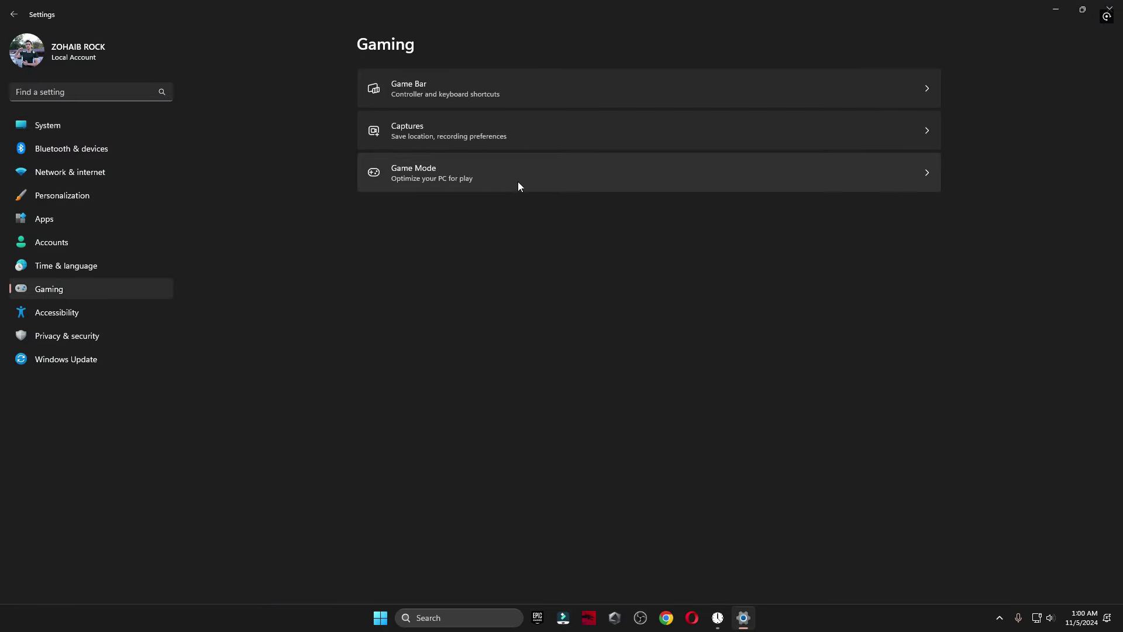
left_click(424, 180)
left_click(426, 172)
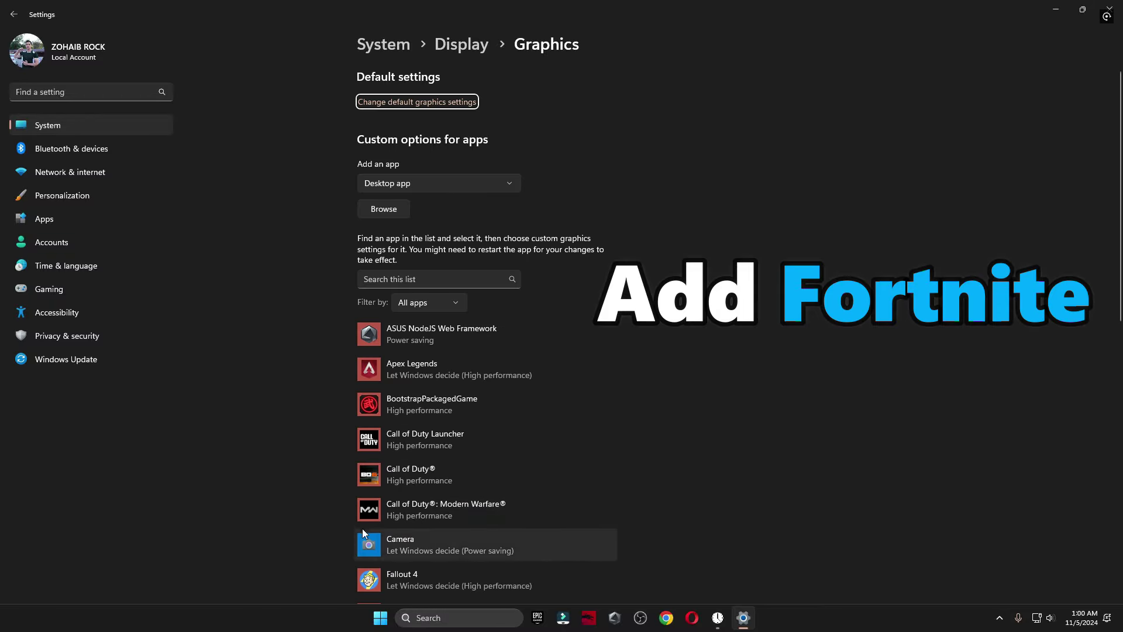
Find the existing Fortnite entry in the custom graphics app list and expand its details.
scroll(327, 439, "down", 5)
left_click(415, 381)
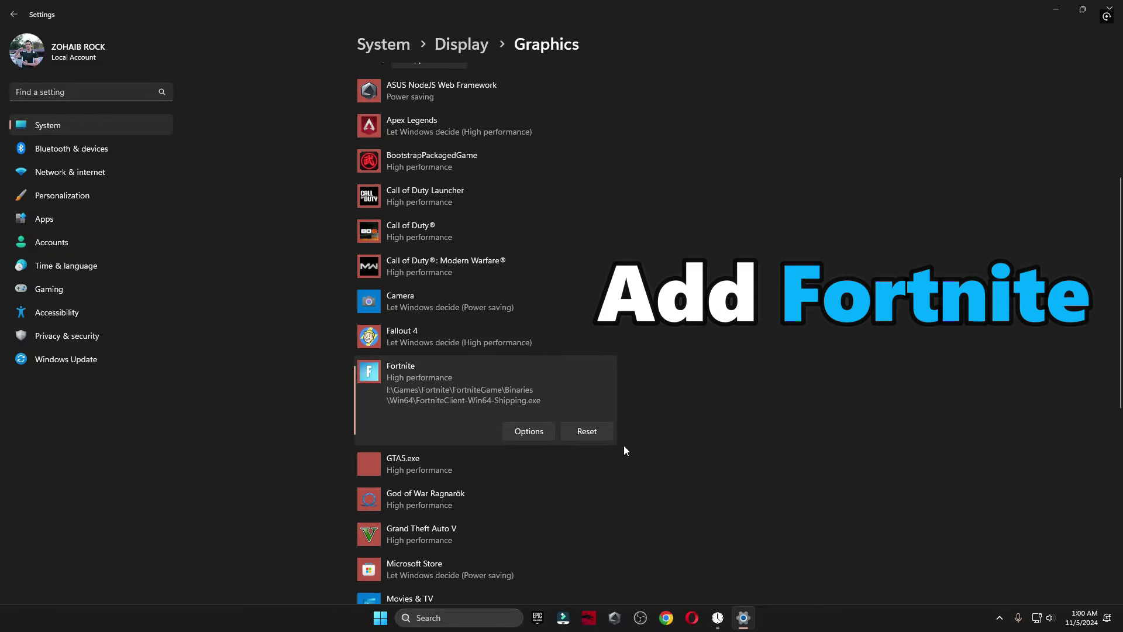
scroll(428, 277, "up", 4)
Add FortniteClient-Win64-Shipping from I:\Games\Fortnite\FortniteGame\Binaries\Win64 as a desktop app with custom graphics options.
left_click(386, 209)
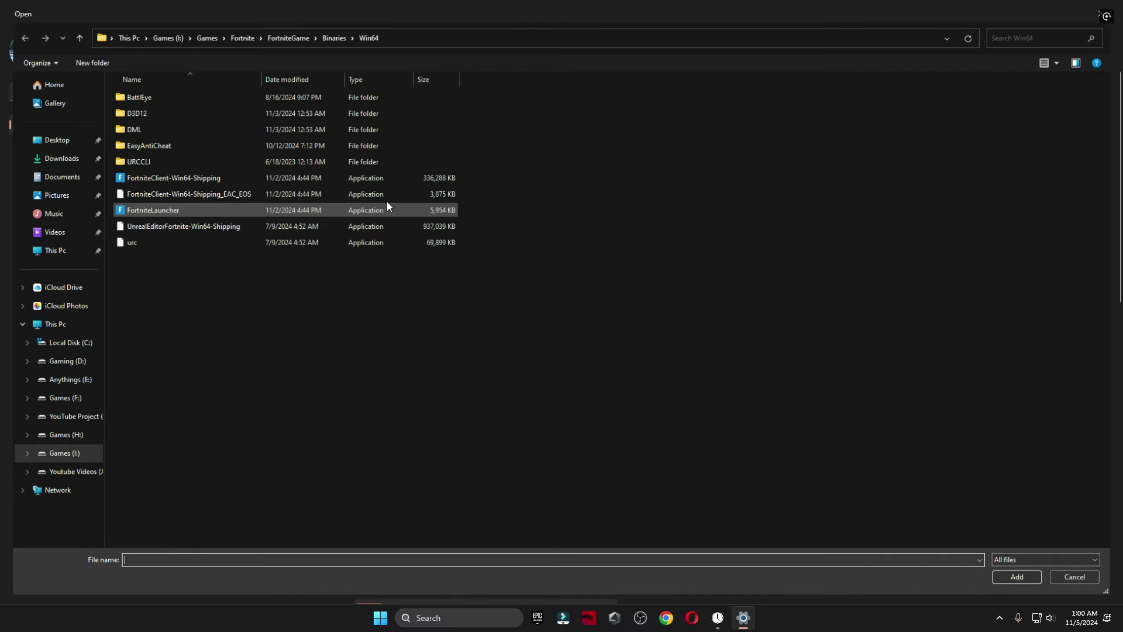
left_click(46, 455)
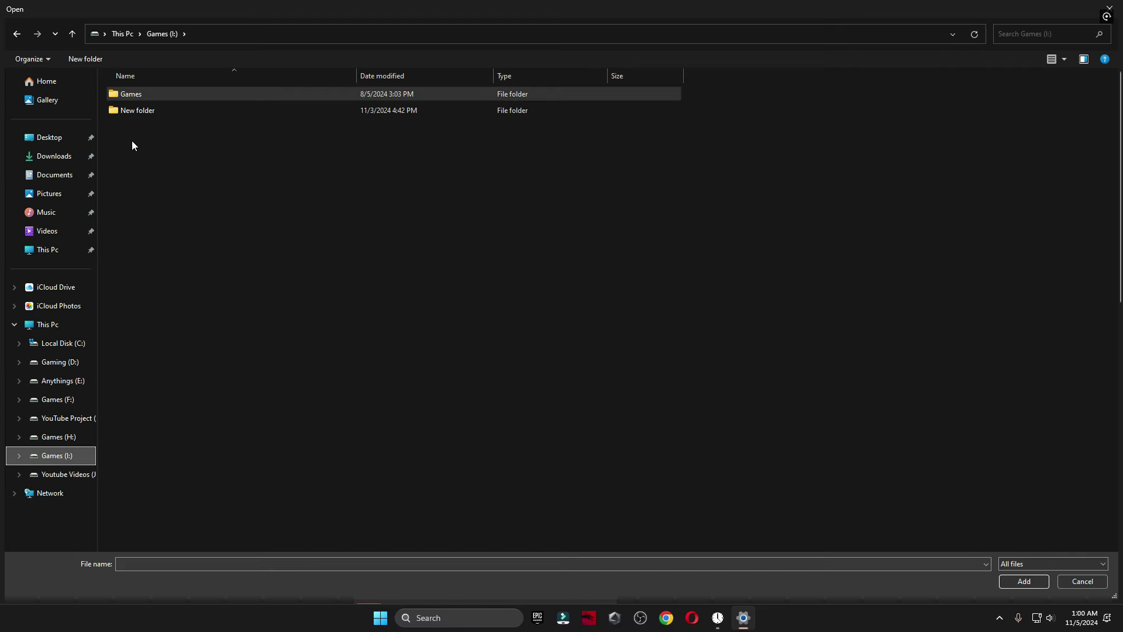
double_click(136, 96)
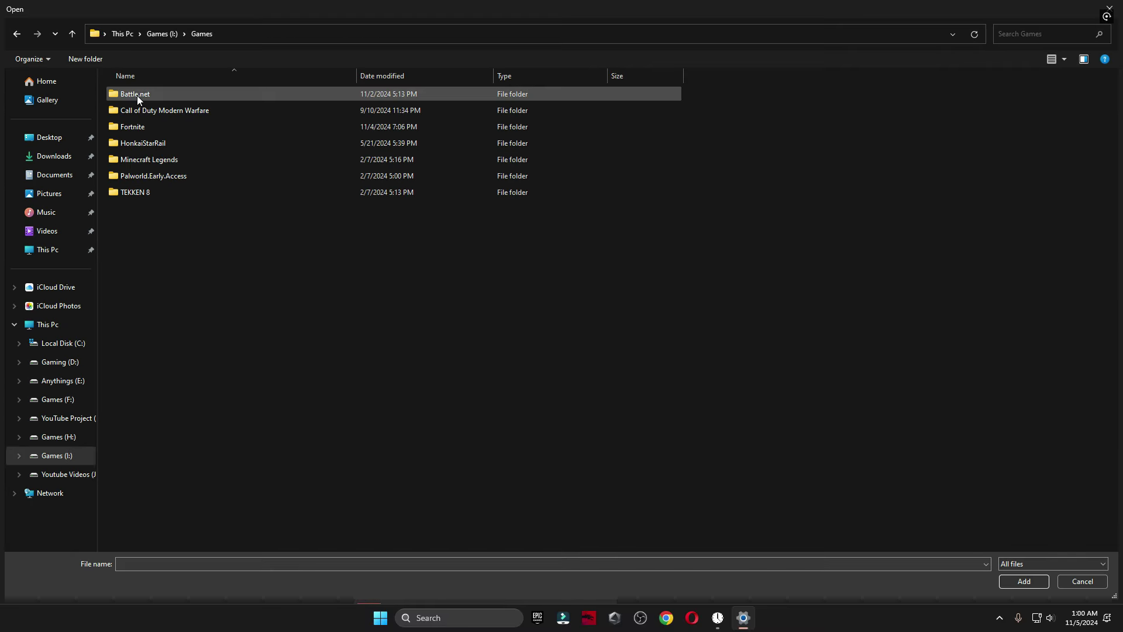
double_click(149, 128)
double_click(156, 143)
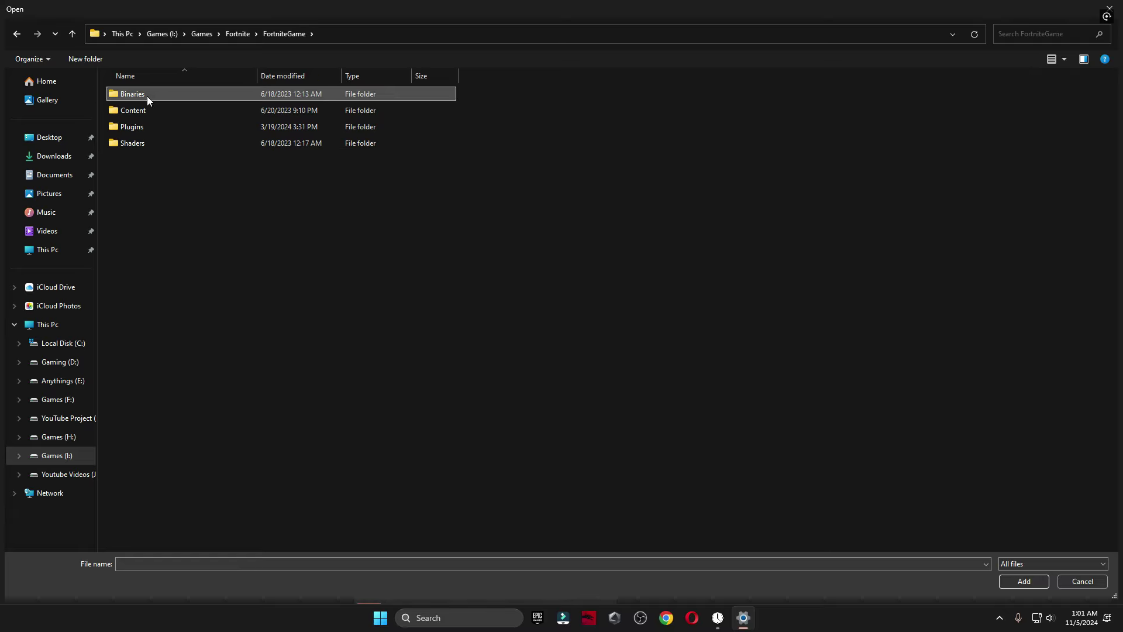
double_click(146, 96)
double_click(162, 113)
left_click(173, 175)
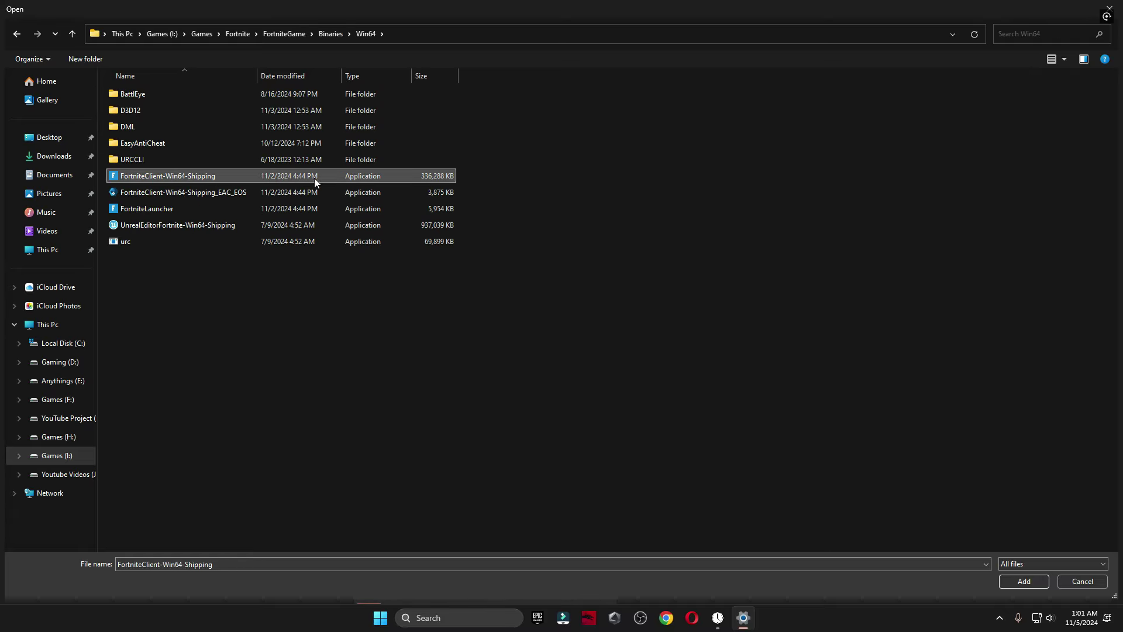
left_click(1025, 585)
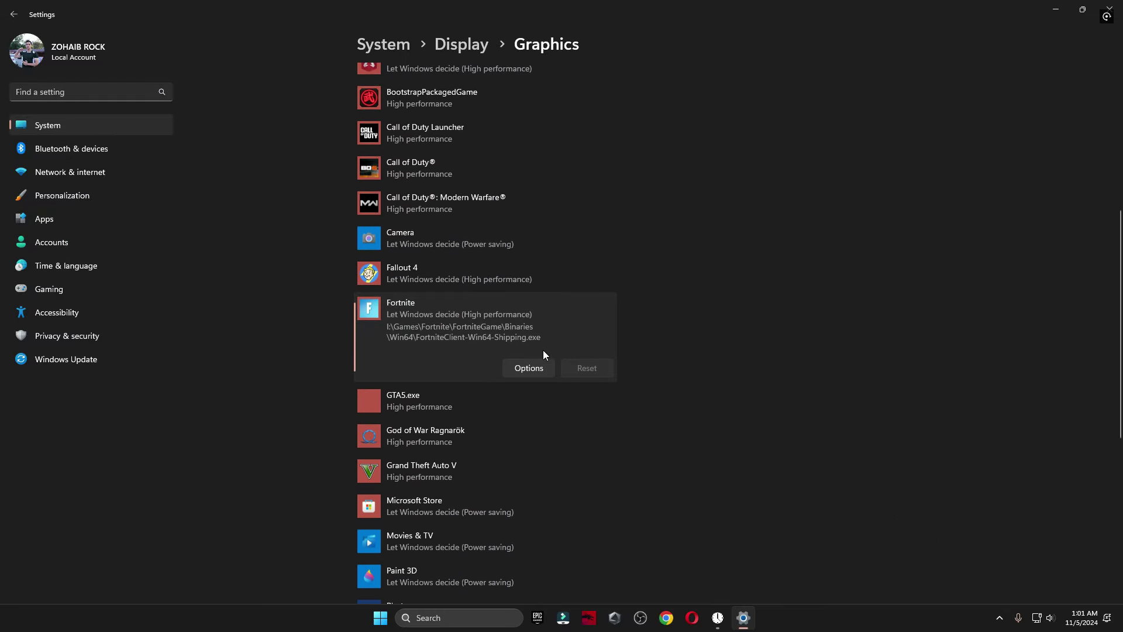
Save High performance as Fortnite's graphics preference and open the power options to restart the PC.
left_click(530, 367)
left_click(513, 303)
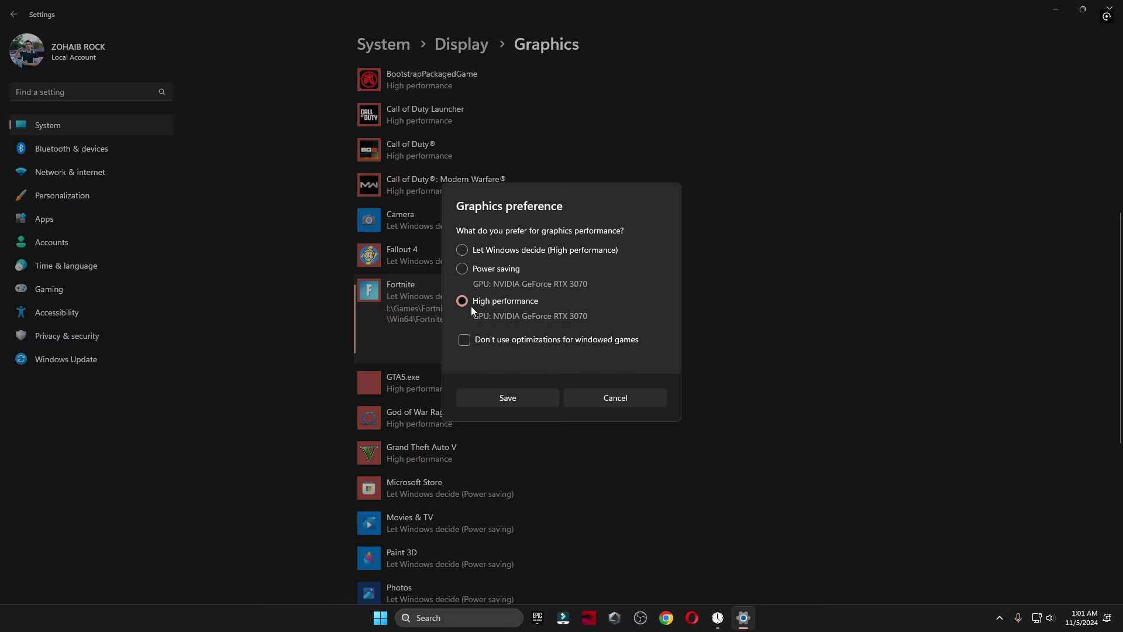
left_click(507, 399)
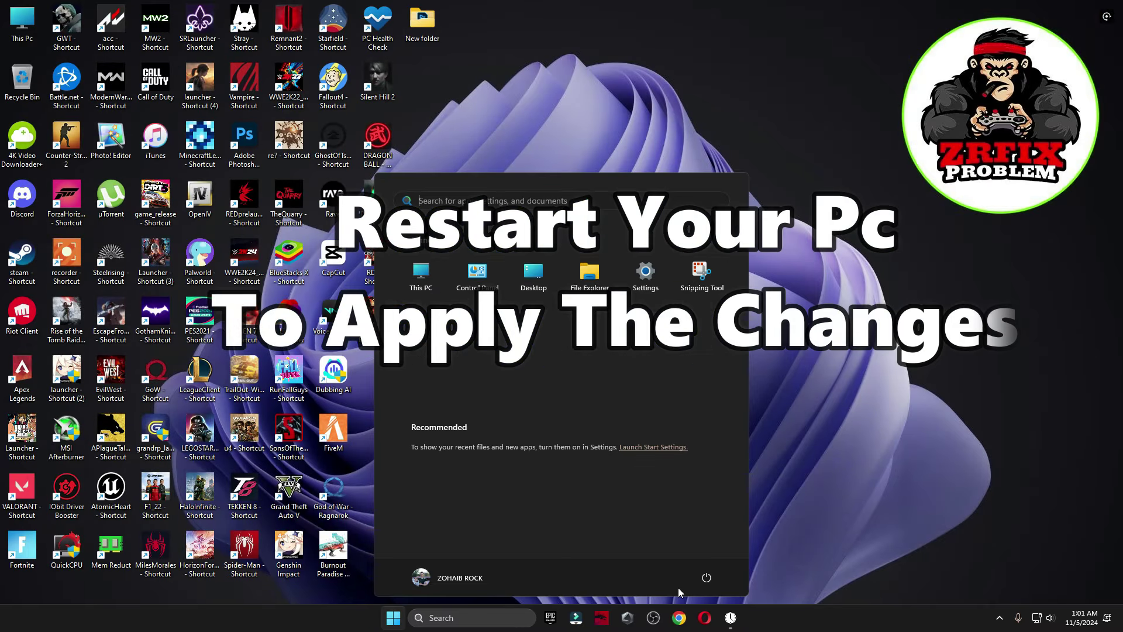
left_click(686, 585)
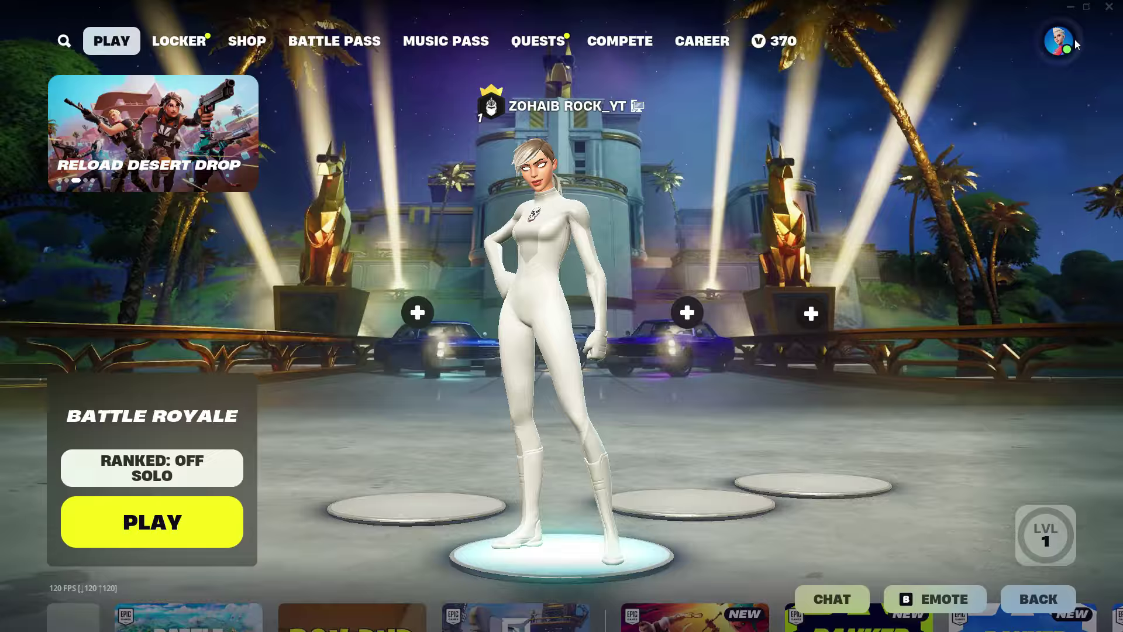
Open Fortnite's video settings and review the display, graphics and Performance Mode quality options, including Meshes.
left_click(1074, 39)
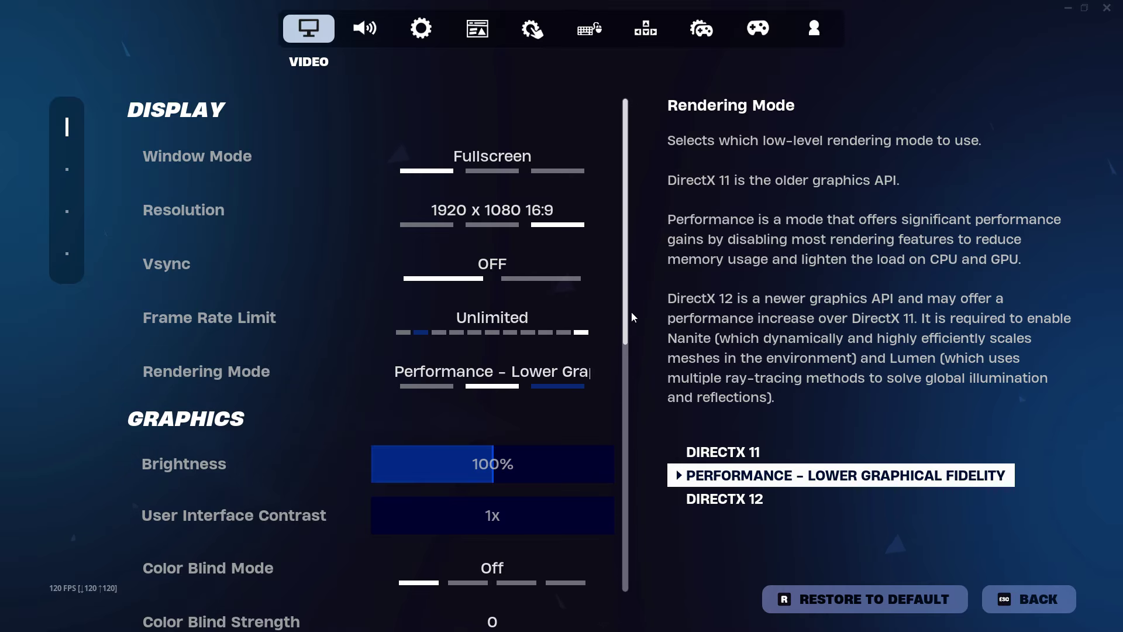
scroll(619, 377, "down", 4)
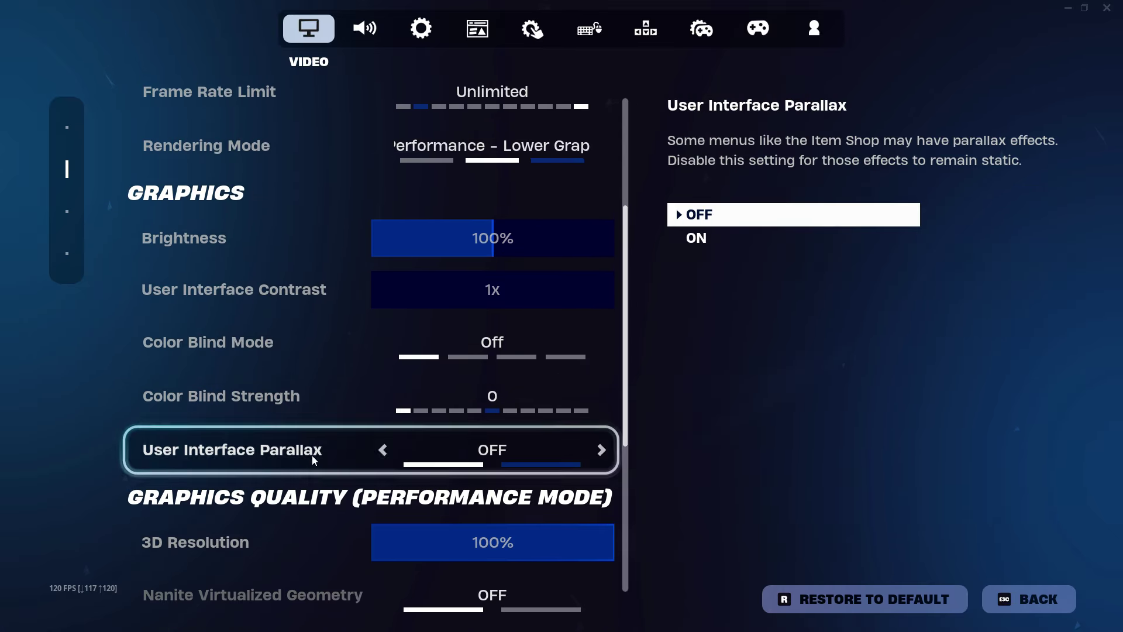
scroll(629, 334, "down", 5)
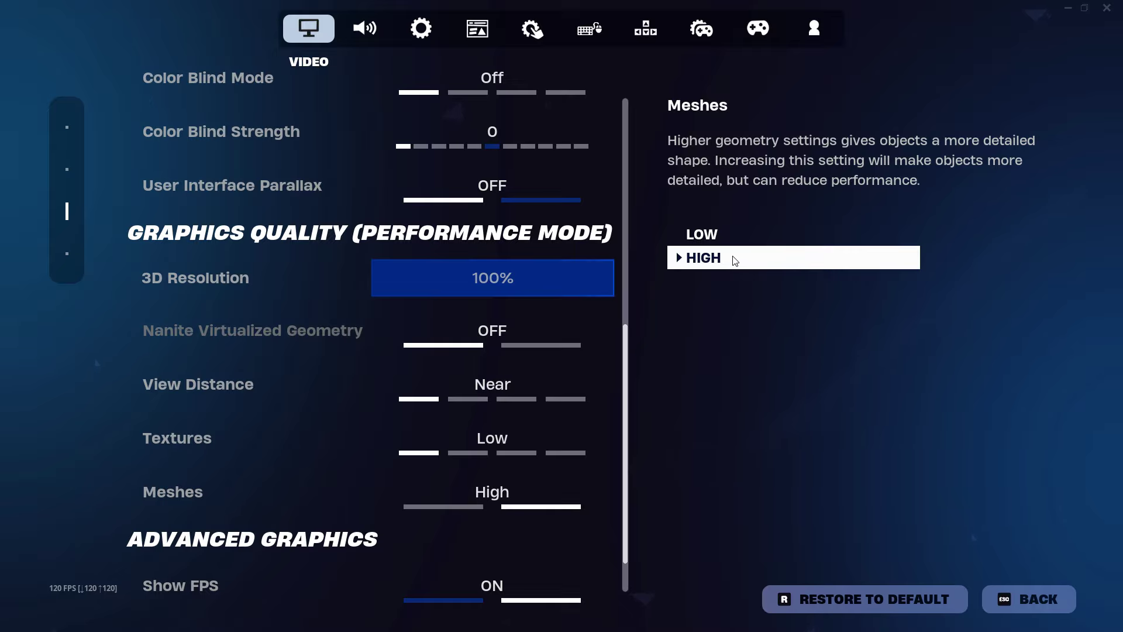
scroll(631, 331, "up", 2)
scroll(630, 419, "down", 3)
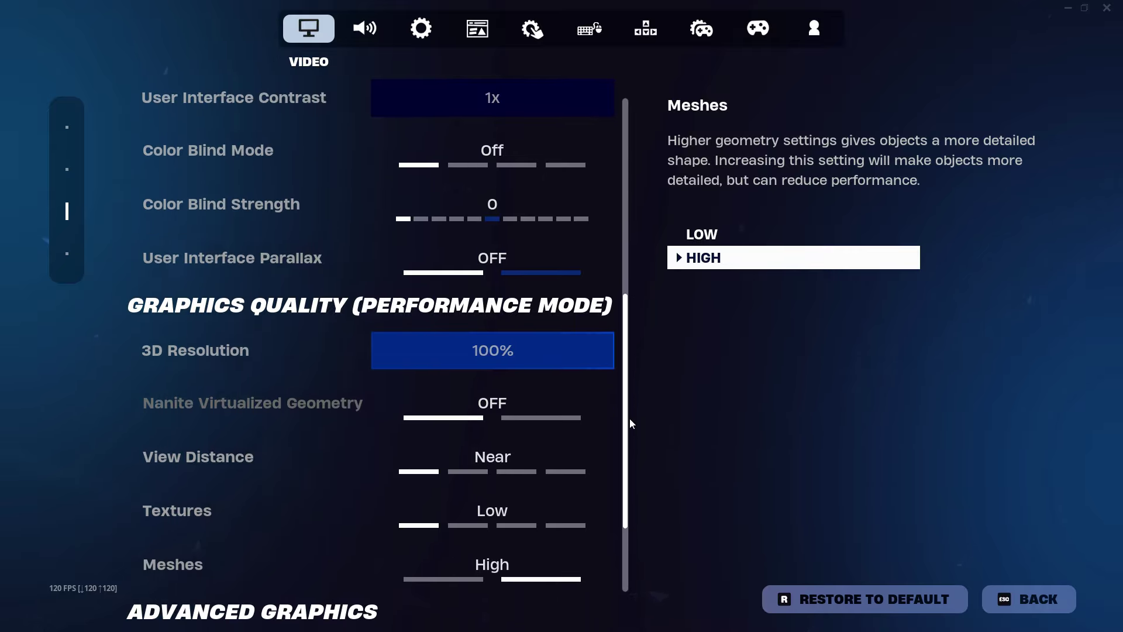